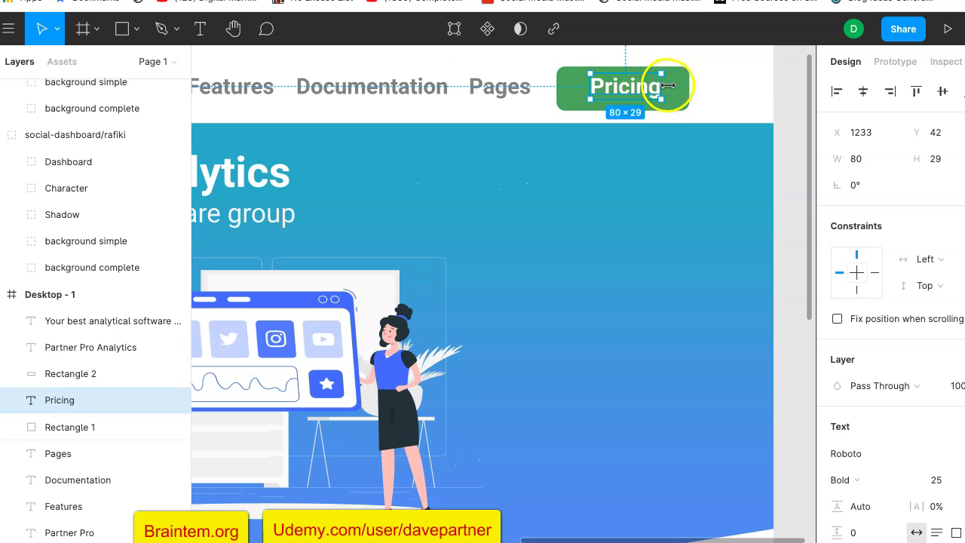
# Group the header's Pricing text with the green rectangle behind it.
pyautogui.keyDown('shift'); pyautogui.click(681, 95); pyautogui.keyUp('shift')
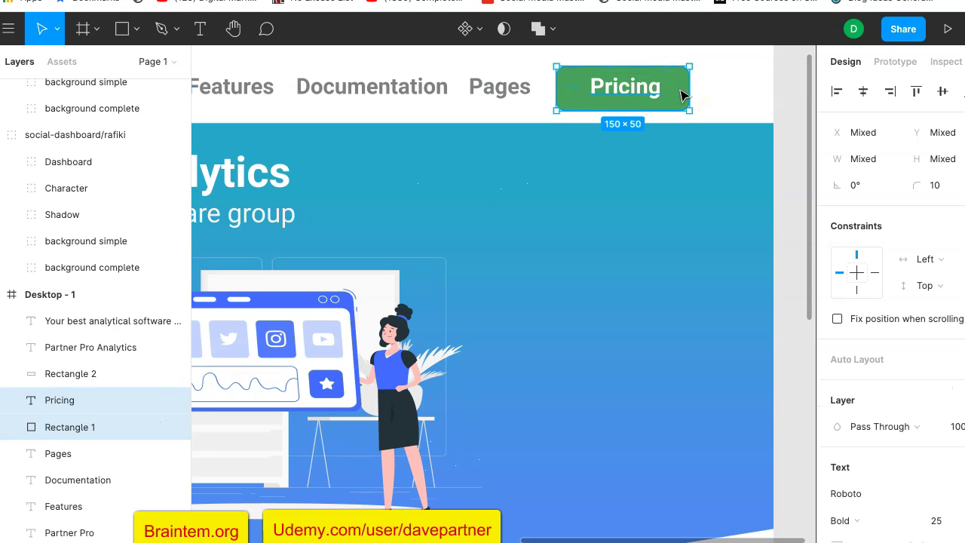
pyautogui.press('super+g')
pyautogui.scroll(-3, 668, 102)
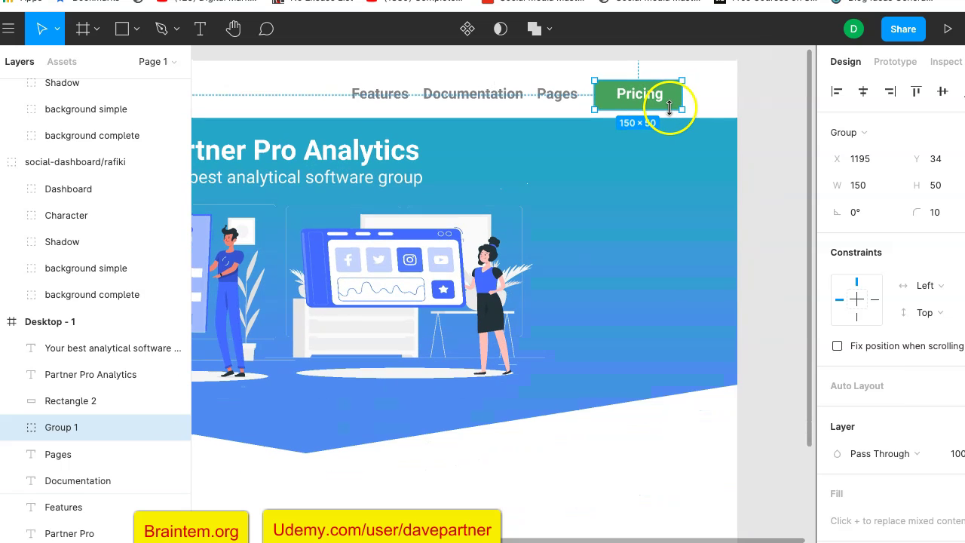
# Duplicate the grouped Pricing button and place the copy below the blue hero shape at about X 480, Y 709.
pyautogui.press('super+d')
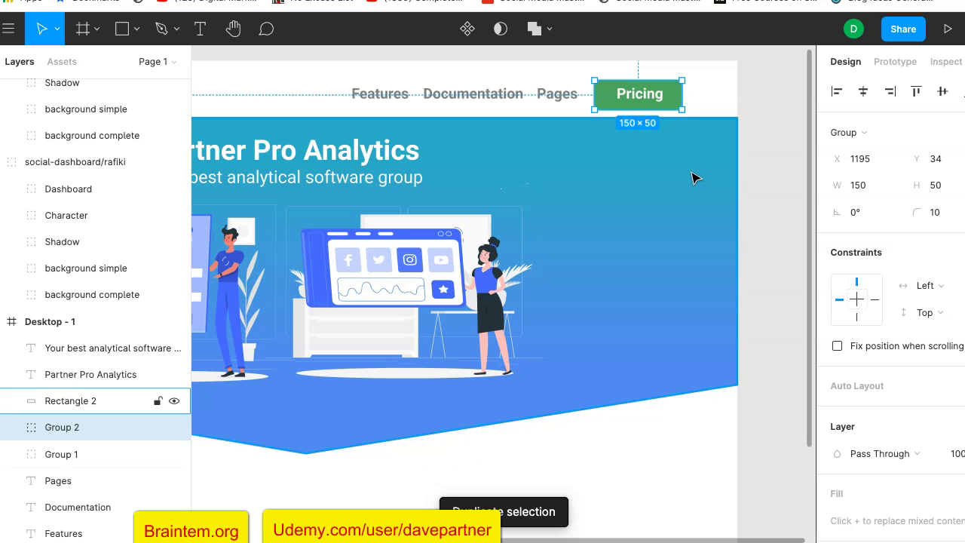
pyautogui.scroll(-1, 657, 177)
pyautogui.hscroll(-2, 657, 177)
pyautogui.moveTo(717, 61); pyautogui.dragTo(298, 458)
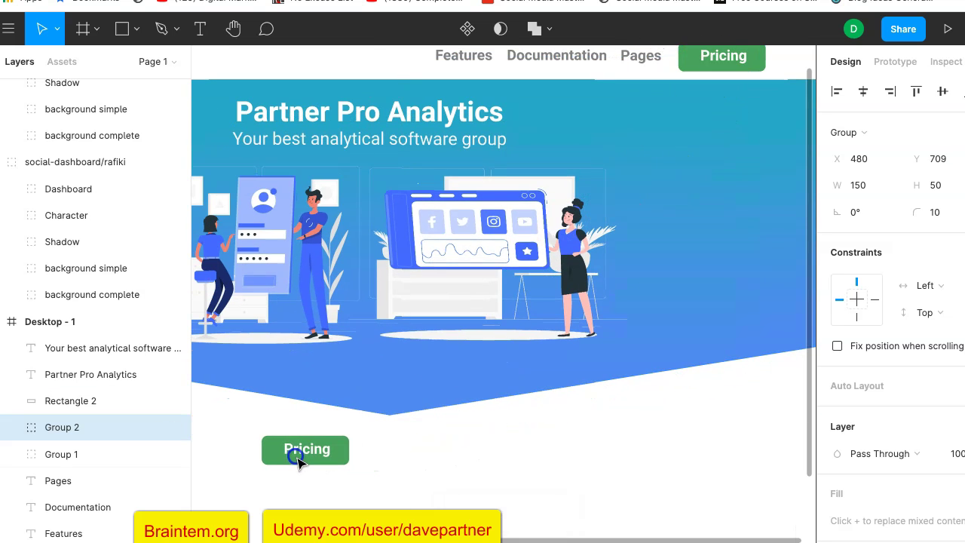
pyautogui.scroll(-1, 460, 422)
pyautogui.hscroll(-2, 460, 422)
pyautogui.scroll(-5, 460, 422)
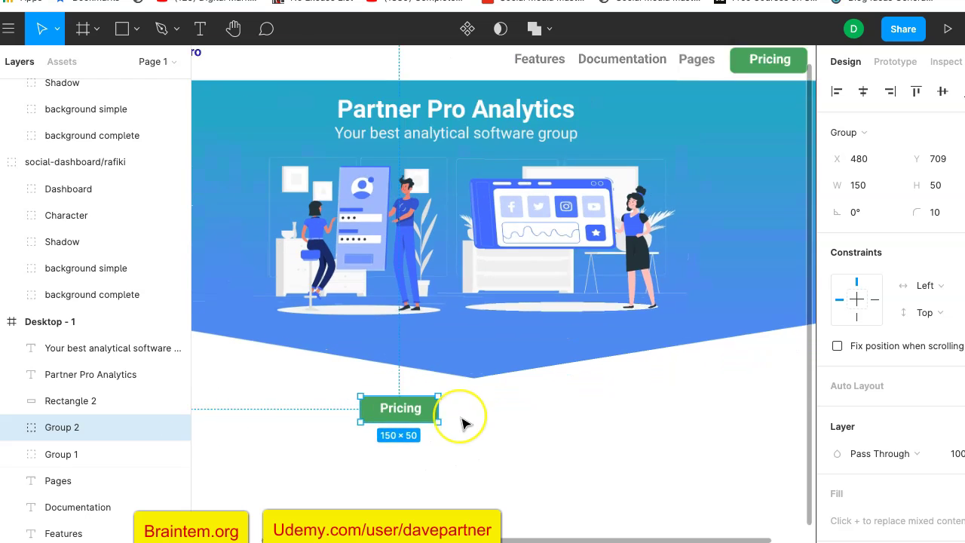
pyautogui.scroll(1, 543, 413)
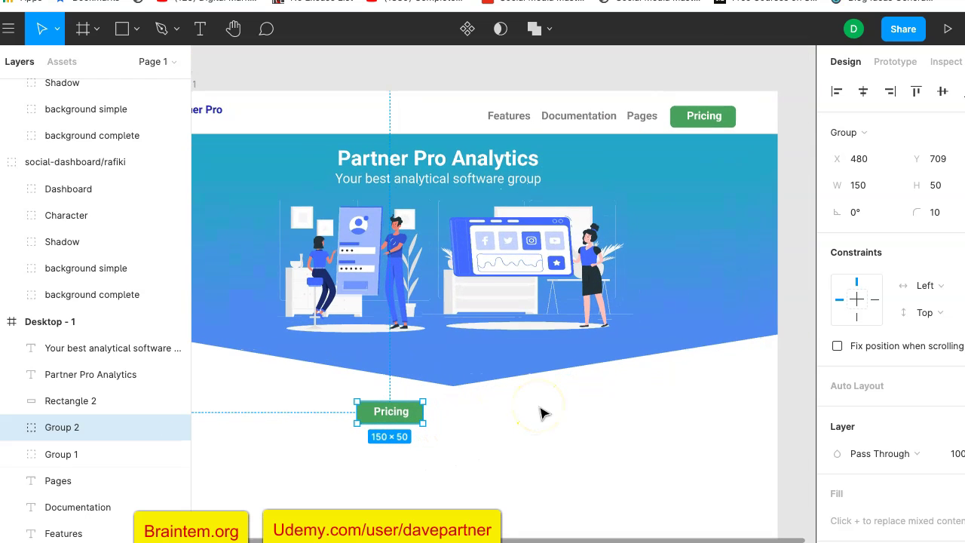
# Place another copy of the lower Pricing button at about X 751, Y 709, and move the first copy to about X 515, Y 707.
pyautogui.hotkey('ctrl', 'v')
pyautogui.click(383, 408)
pyautogui.moveTo(384, 408); pyautogui.dragTo(508, 416)
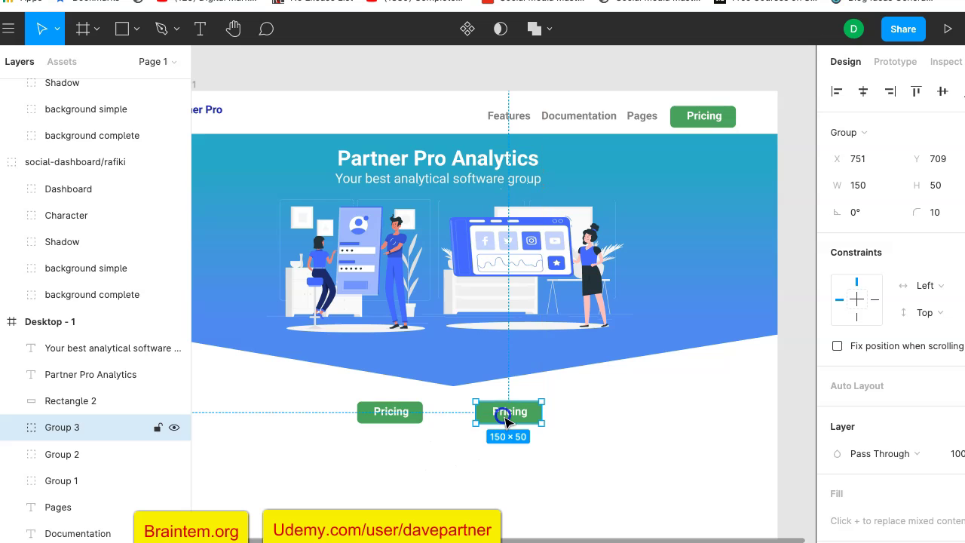
pyautogui.moveTo(405, 421); pyautogui.dragTo(417, 419)
# Set the opacity of the green 5F9D61 colour to 0% in the left of the two lower Pricing buttons.
pyautogui.scroll(5, 415, 416)
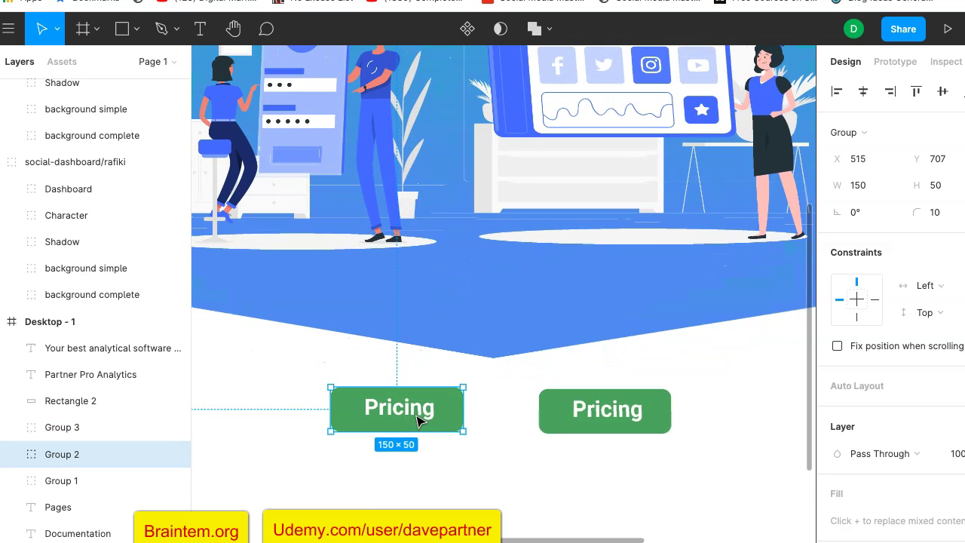
pyautogui.click(465, 483)
pyautogui.click(420, 415)
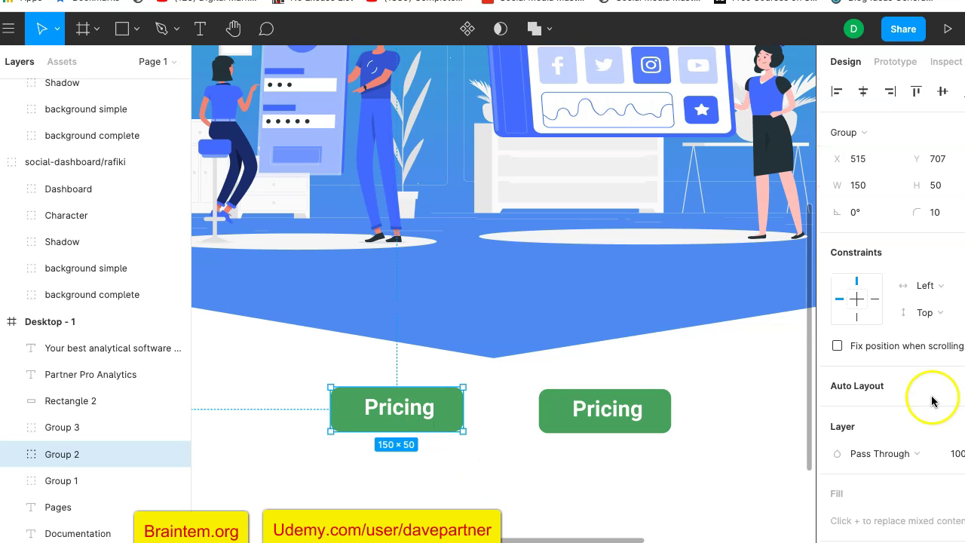
pyautogui.scroll(-5, 905, 422)
pyautogui.scroll(-2, 905, 427)
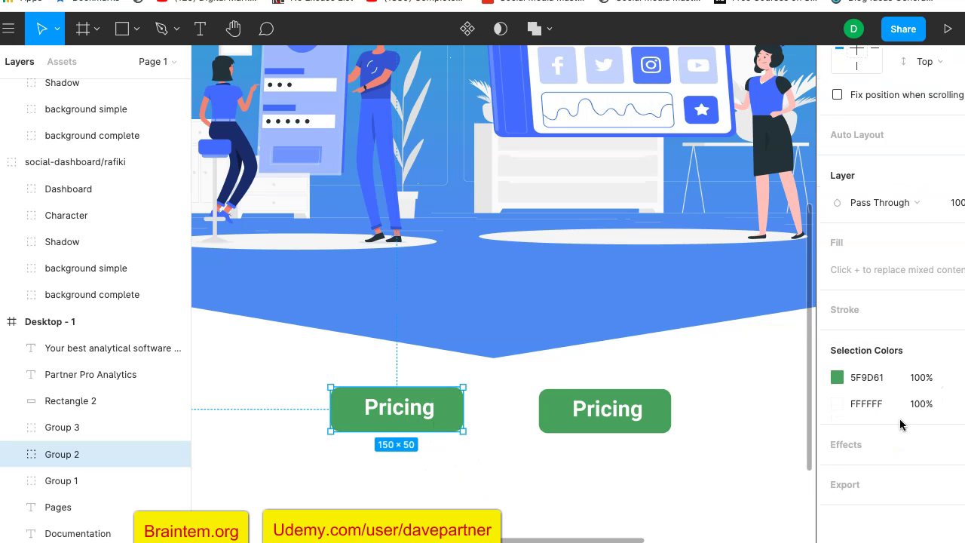
pyautogui.click(836, 378)
pyautogui.click(790, 402)
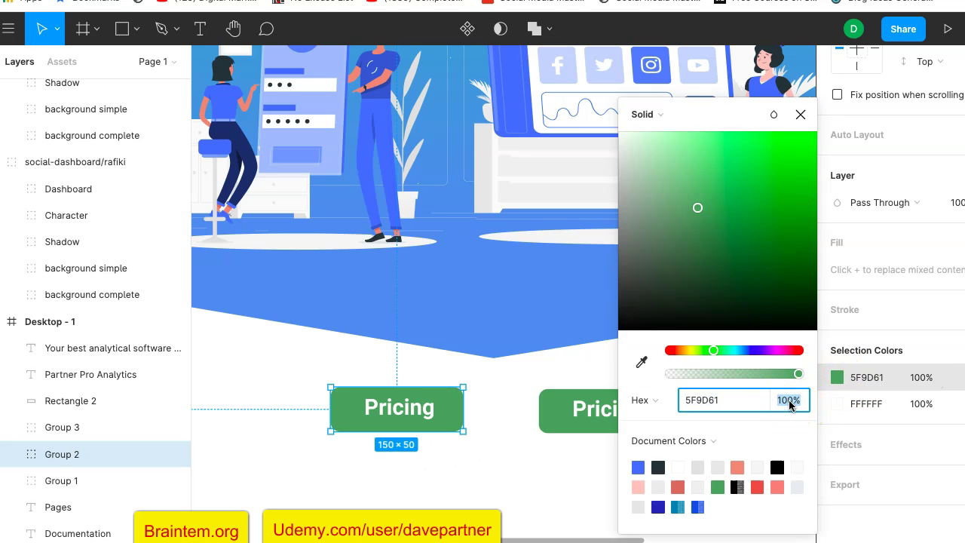
pyautogui.press('Return')
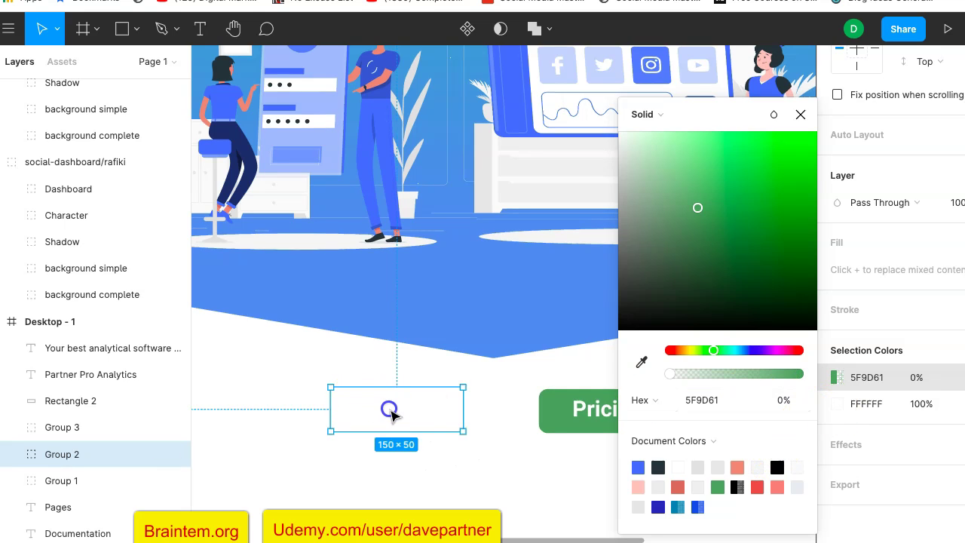
pyautogui.click(494, 399)
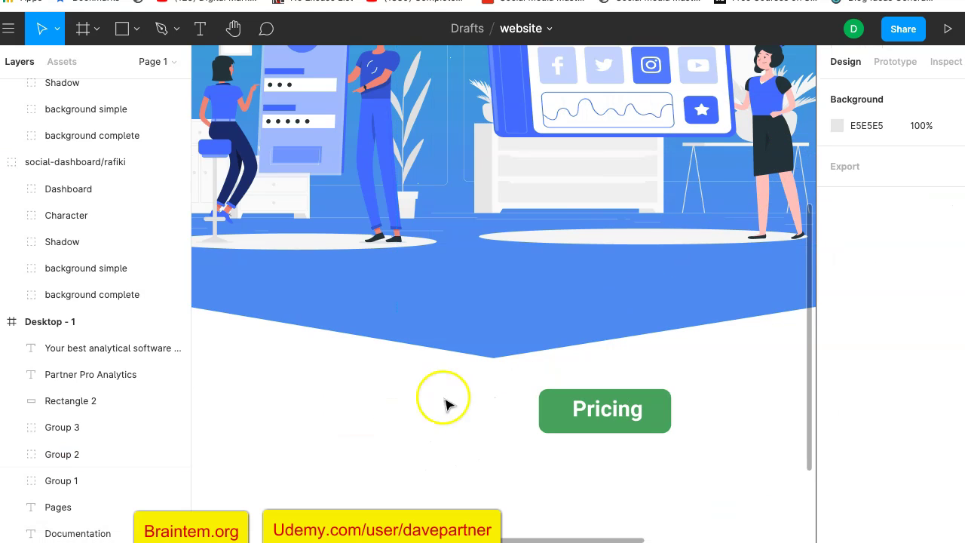
# Change the fill of the left lower button's Pricing text to the document green 5F9D61.
pyautogui.click(384, 414)
pyautogui.doubleClick(391, 412)
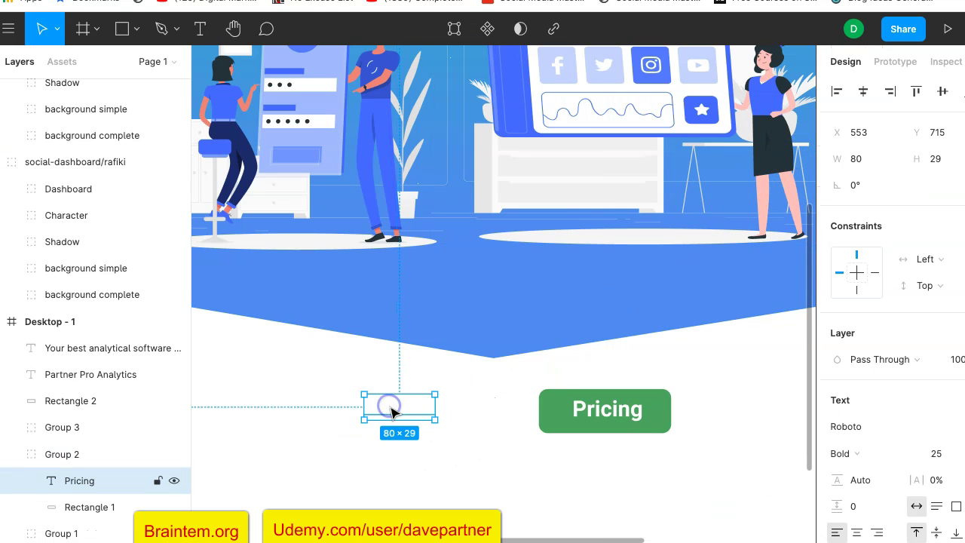
pyautogui.scroll(-3, 904, 443)
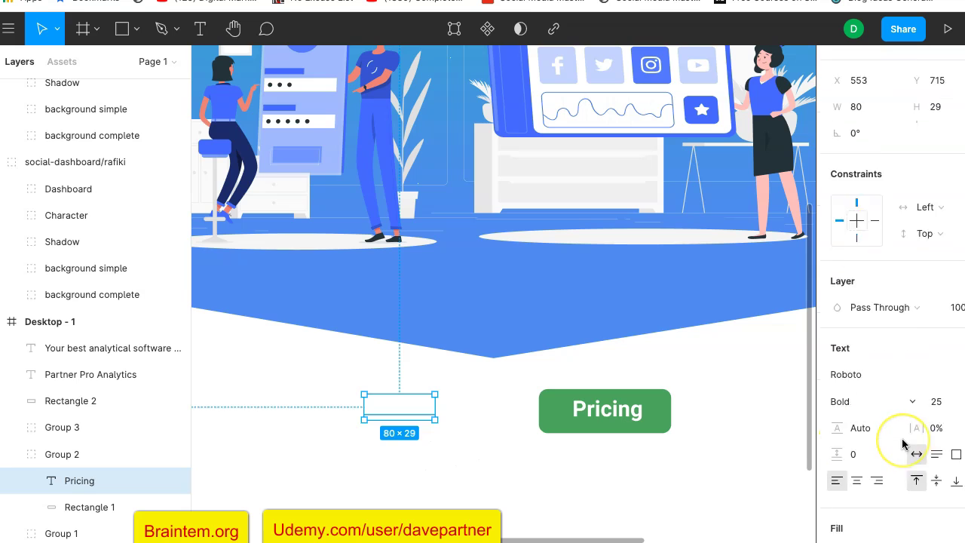
pyautogui.scroll(-3, 904, 443)
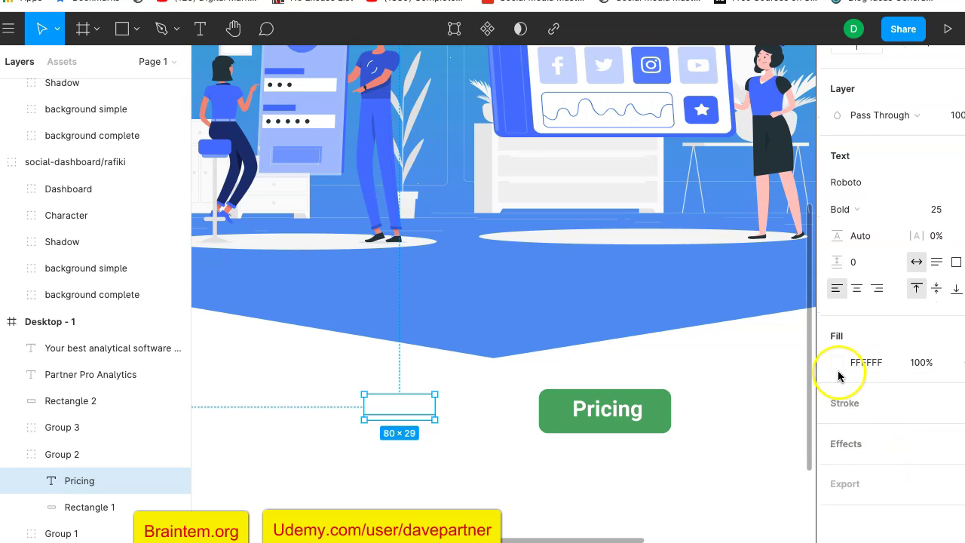
pyautogui.click(839, 363)
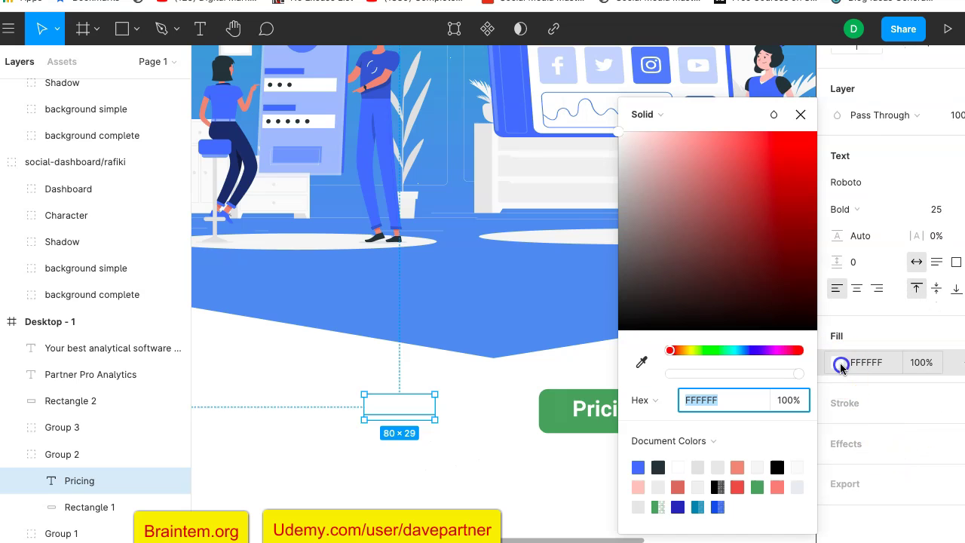
pyautogui.click(658, 507)
pyautogui.click(660, 506)
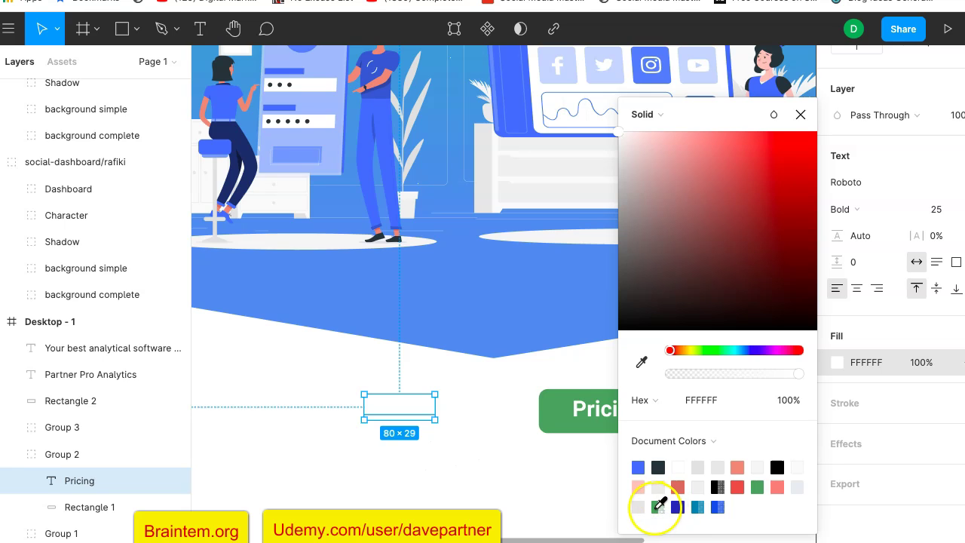
pyautogui.click(757, 487)
pyautogui.click(572, 473)
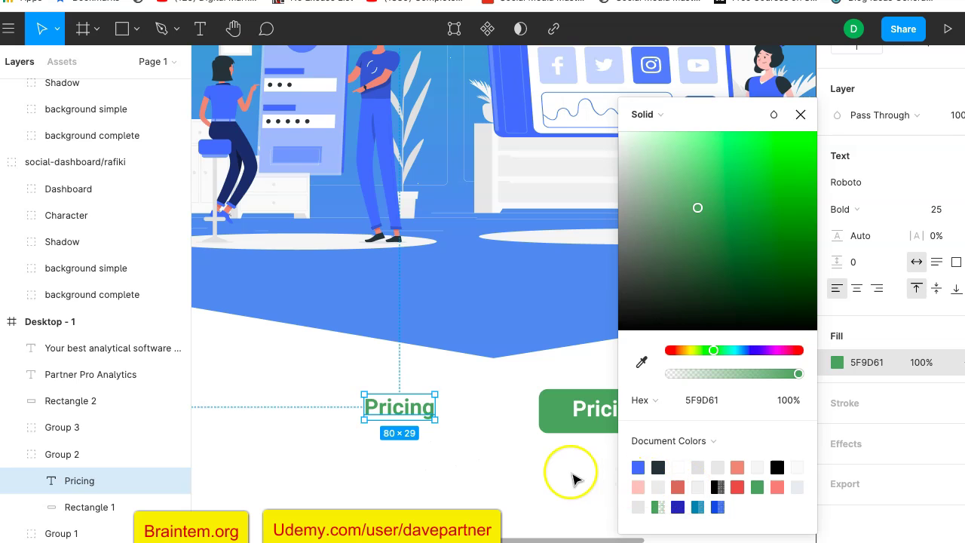
pyautogui.click(571, 474)
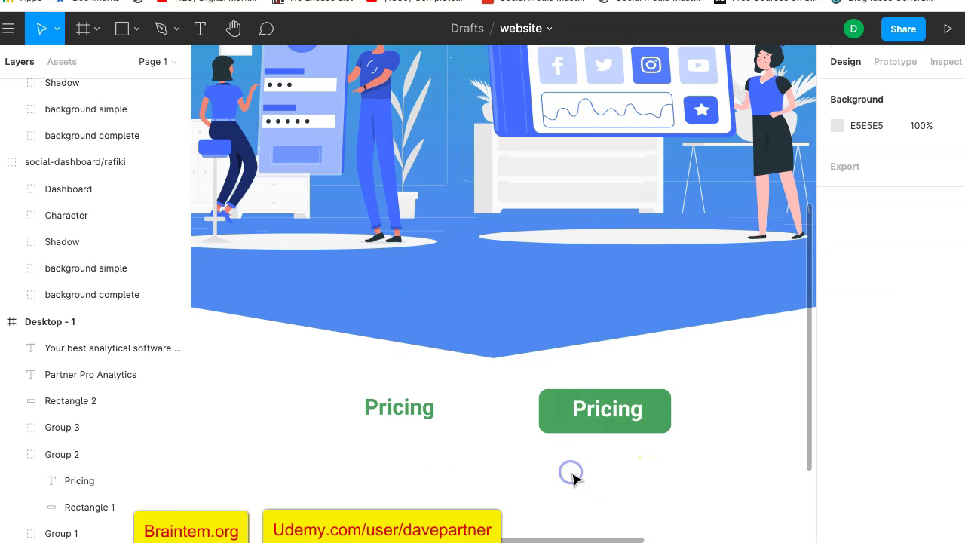
# Try adding a stroke to the whole left lower Pricing group, and undo it.
pyautogui.click(444, 417)
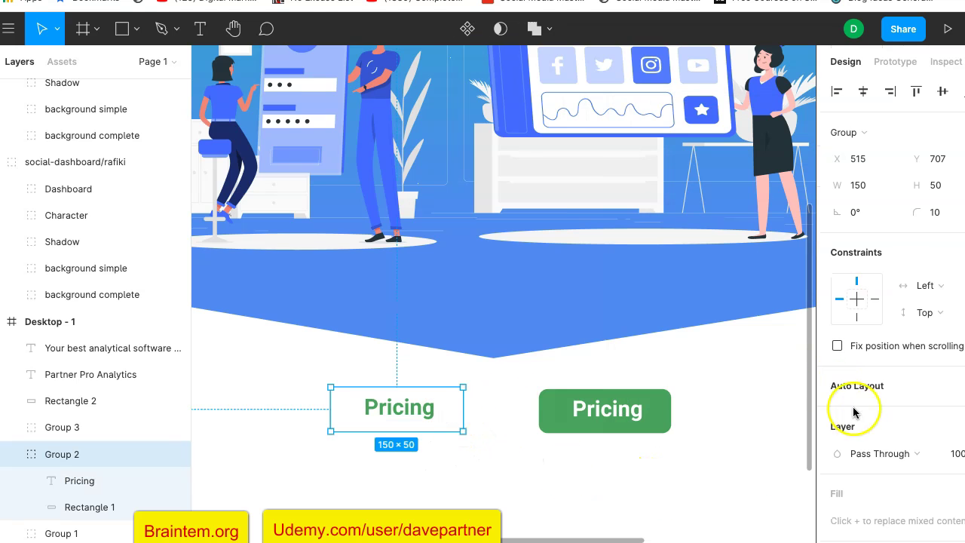
pyautogui.scroll(-5, 864, 423)
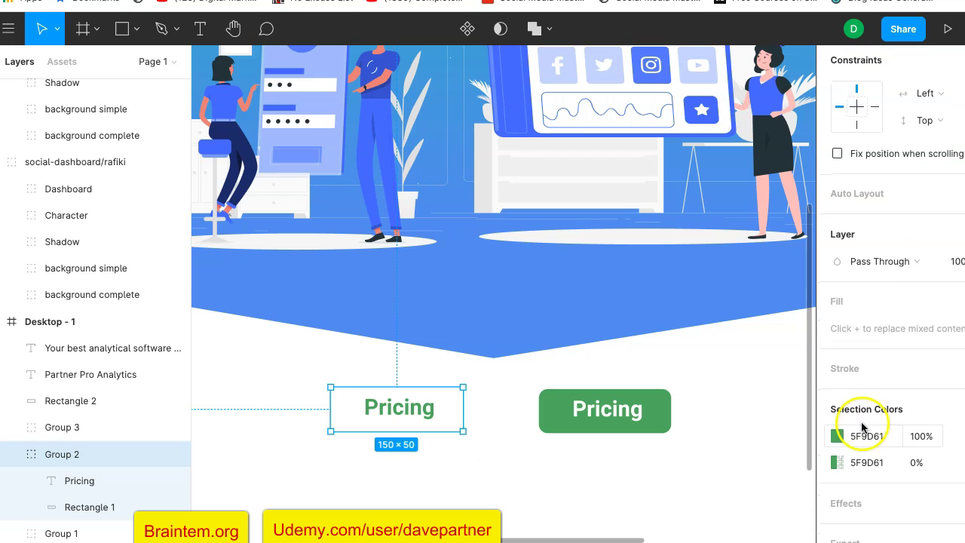
pyautogui.click(854, 367)
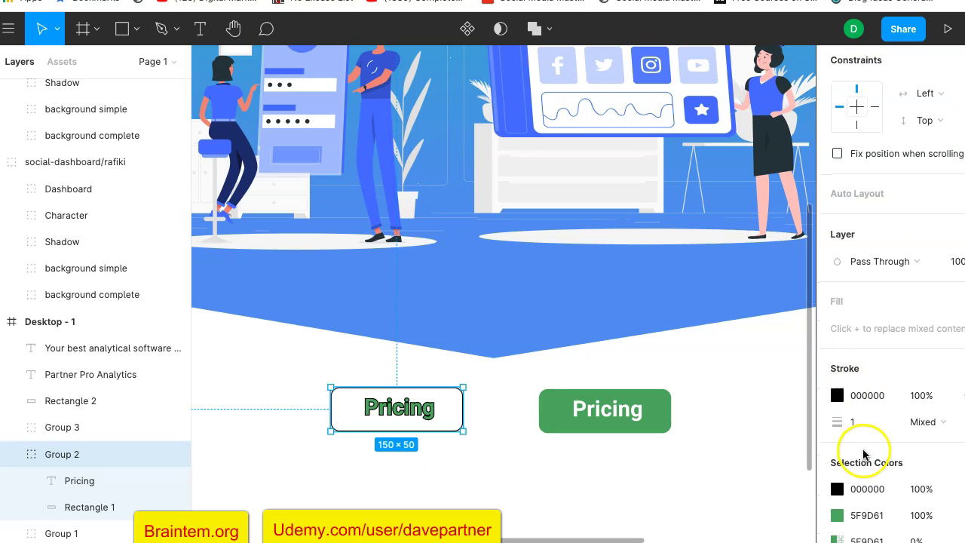
pyautogui.click(507, 451)
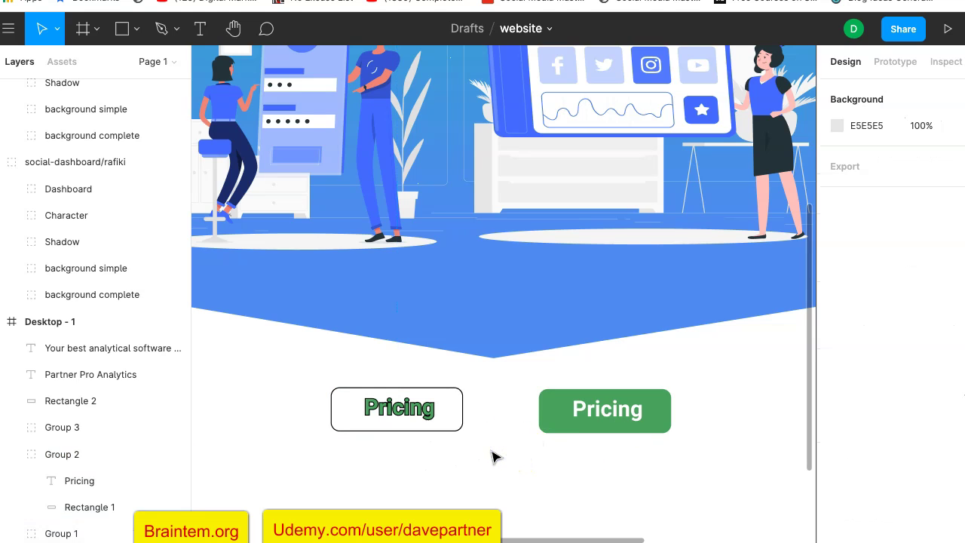
pyautogui.hotkey('ctrl', 'z')
pyautogui.hotkey('ctrl', 'z')
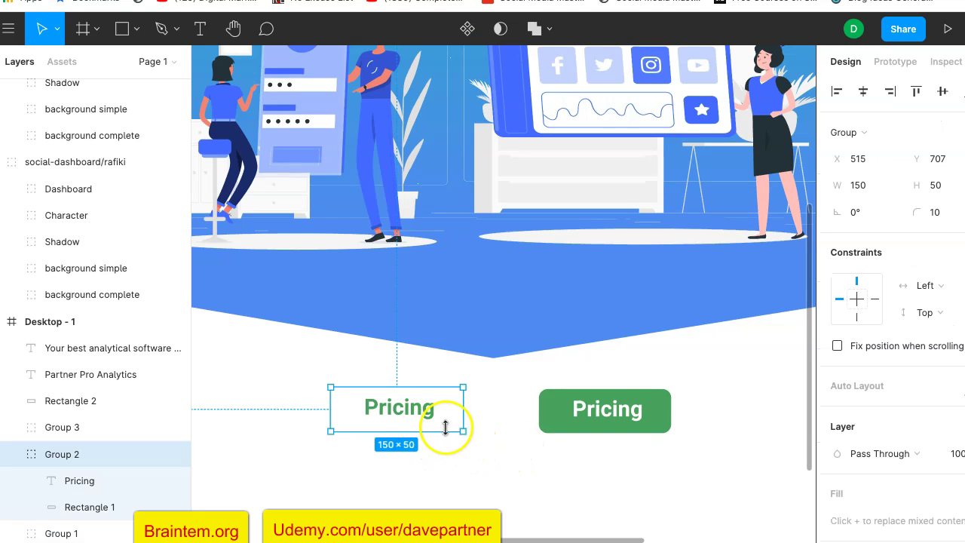
# Ungroup the left lower Pricing button and try to select its transparent rectangle separately from the text.
pyautogui.rightClick(443, 417)
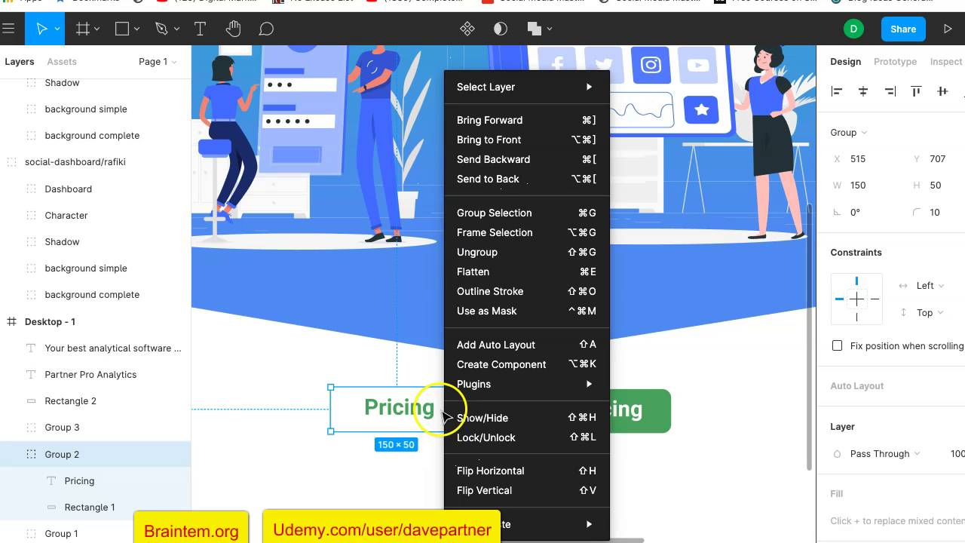
pyautogui.click(508, 257)
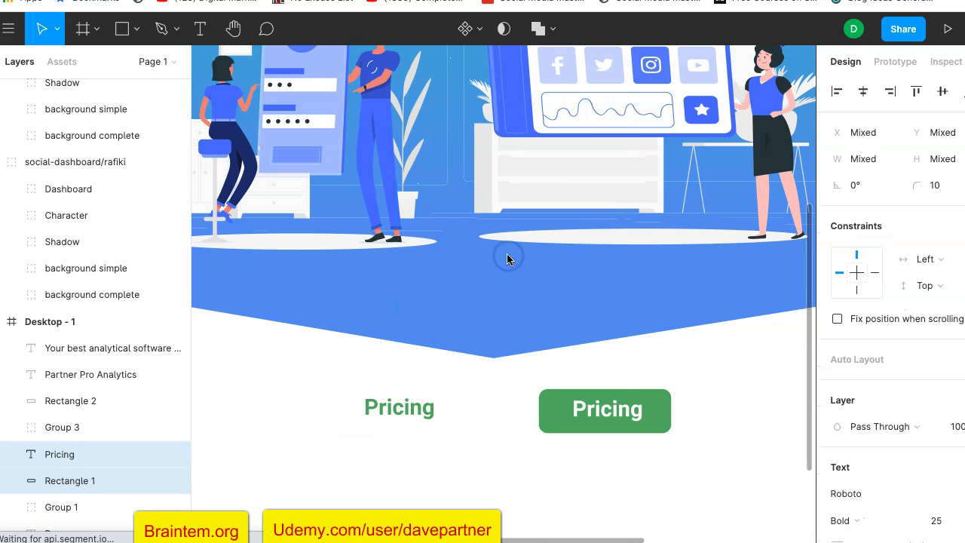
pyautogui.click(455, 427)
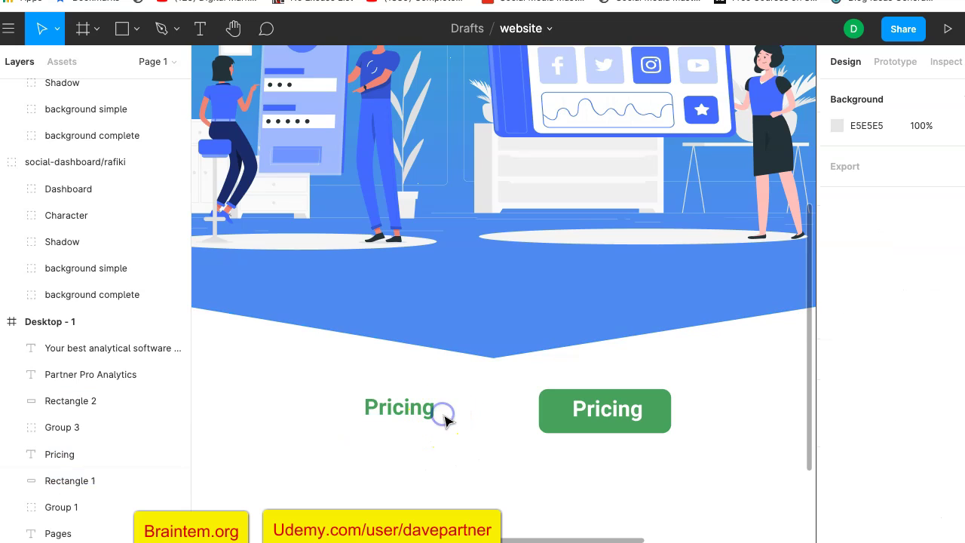
pyautogui.click(437, 405)
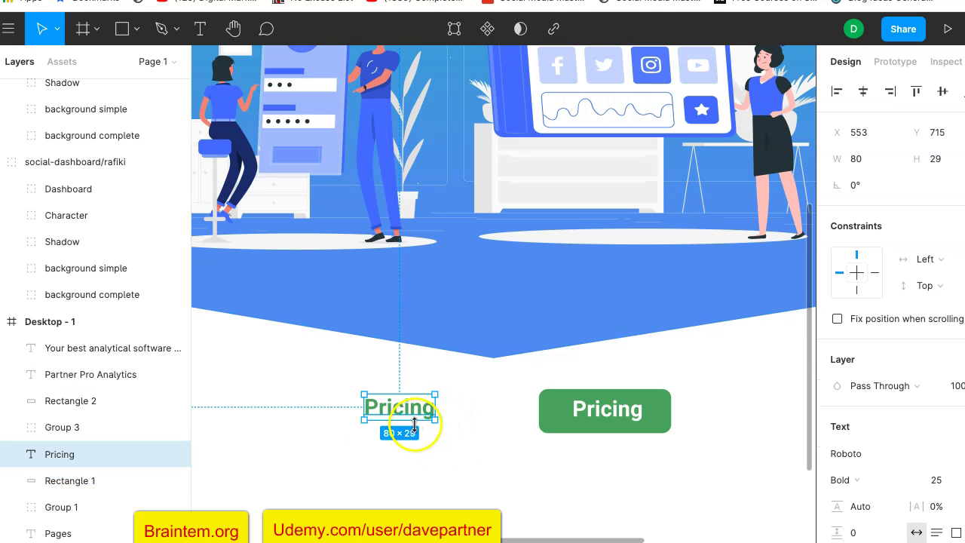
pyautogui.click(339, 420)
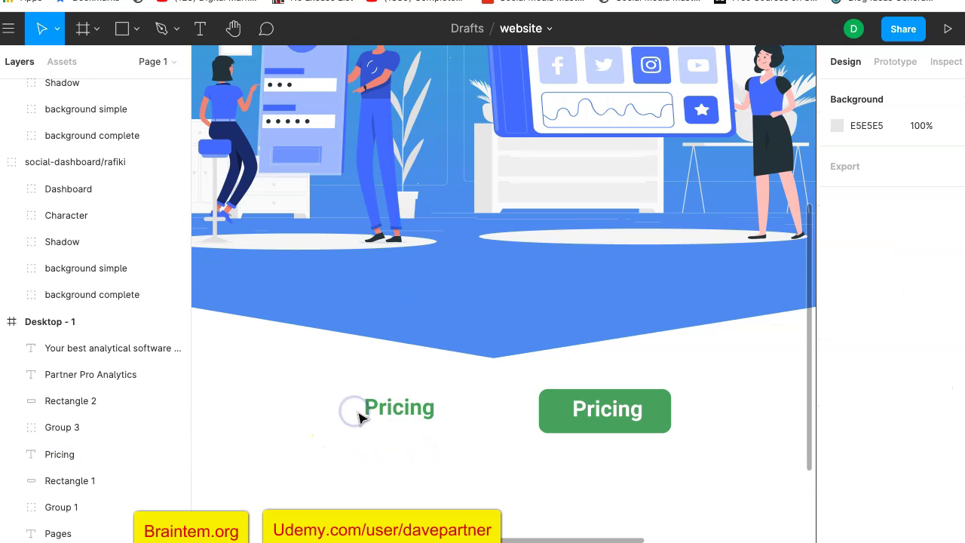
pyautogui.click(375, 395)
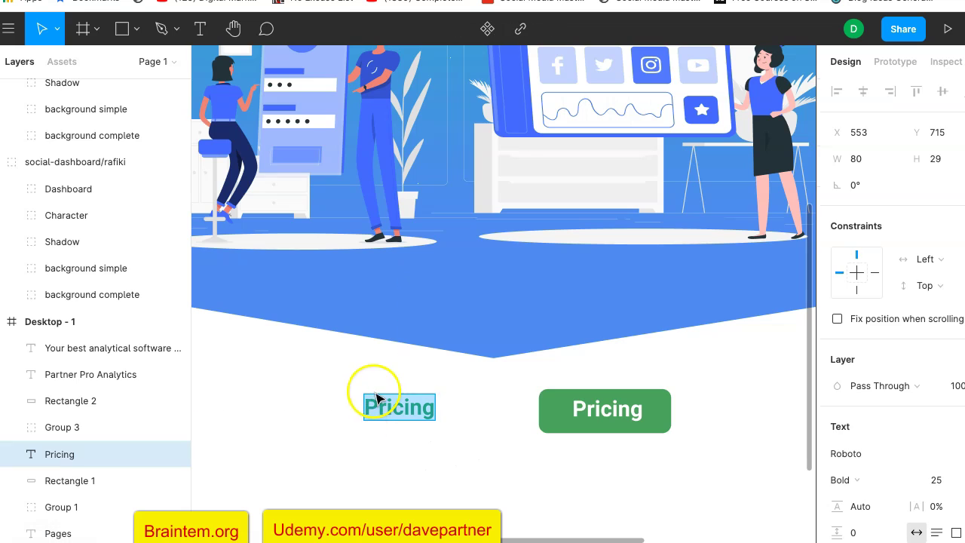
pyautogui.click(353, 392)
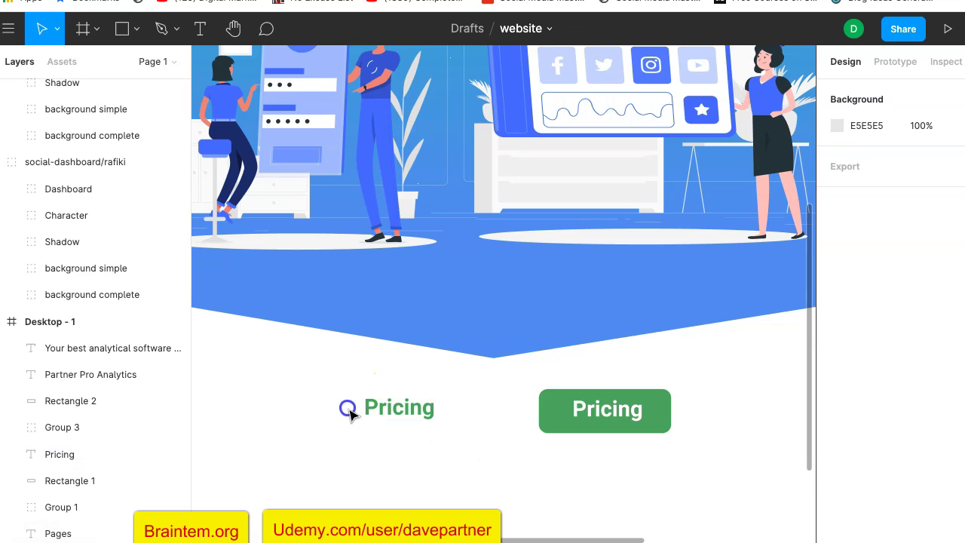
pyautogui.doubleClick(375, 428)
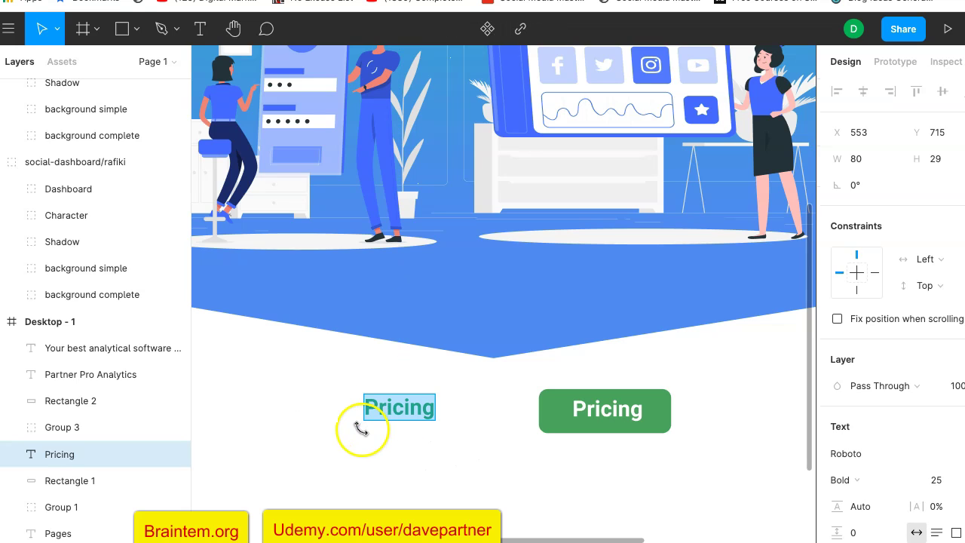
# Restore the grouping of the left lower Pricing text and its transparent rectangle.
pyautogui.press('Escape')
pyautogui.click(356, 422)
pyautogui.click(356, 421)
pyautogui.click(350, 418)
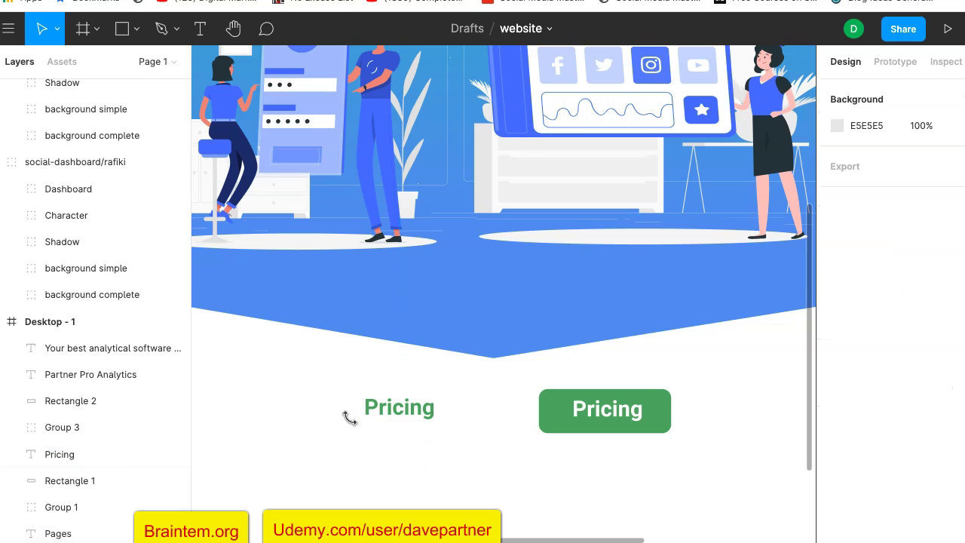
pyautogui.moveTo(359, 418); pyautogui.dragTo(374, 414)
pyautogui.hotkey('ctrl', 'g')
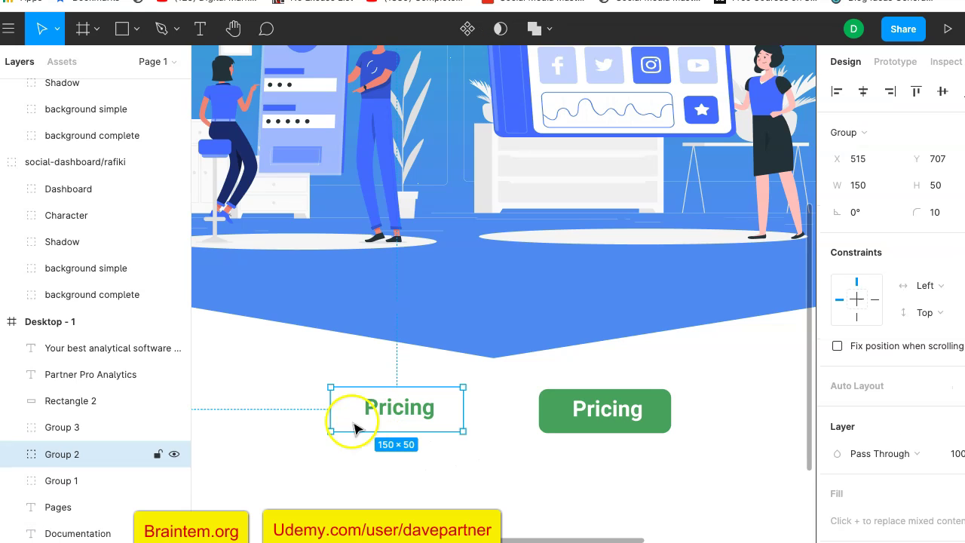
# Ungroup the left lower Pricing button and look through the design properties of its text and rectangle.
pyautogui.click(352, 418)
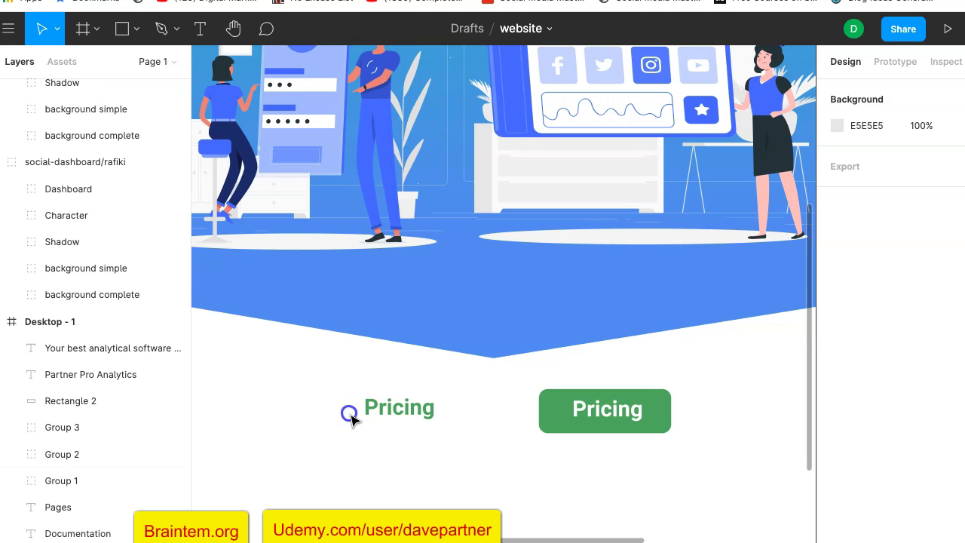
pyautogui.click(361, 412)
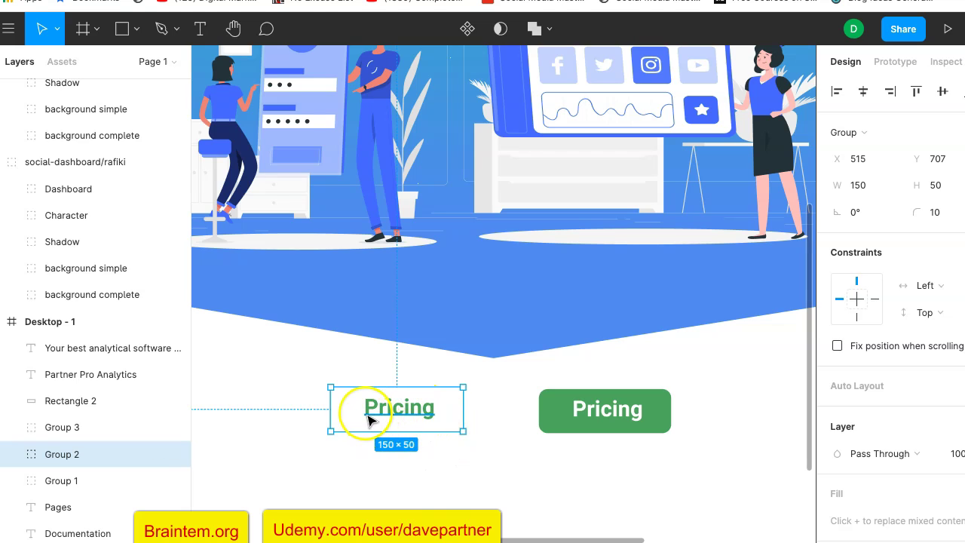
pyautogui.rightClick(352, 419)
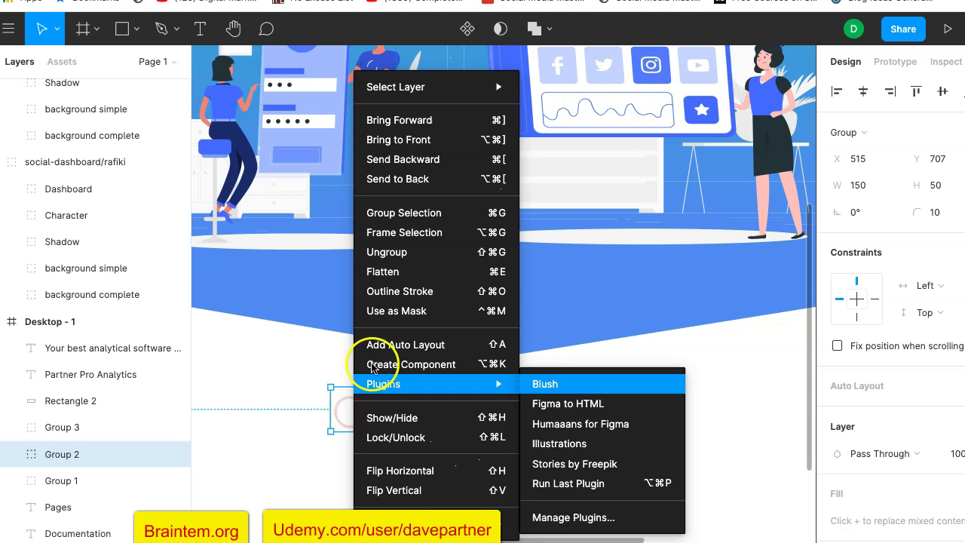
pyautogui.click(389, 254)
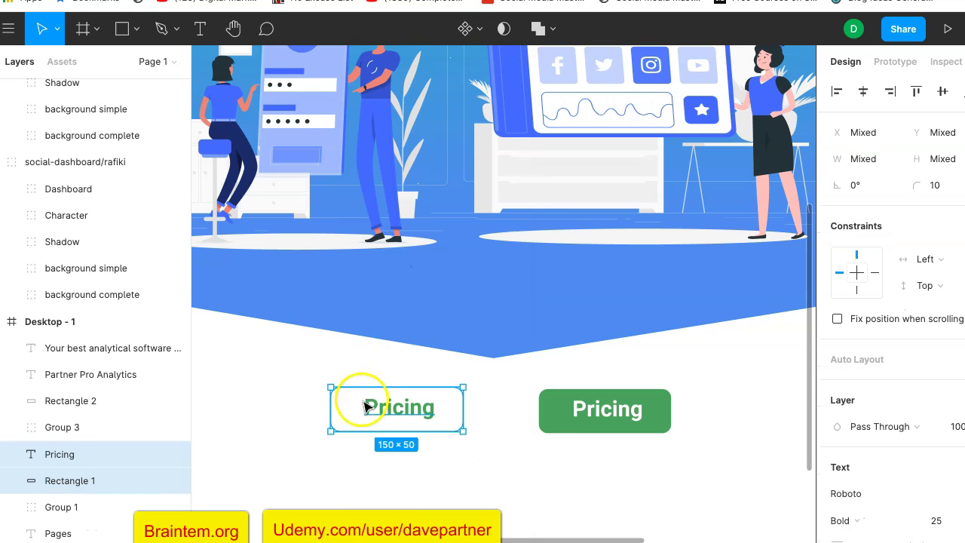
pyautogui.scroll(-8, 832, 434)
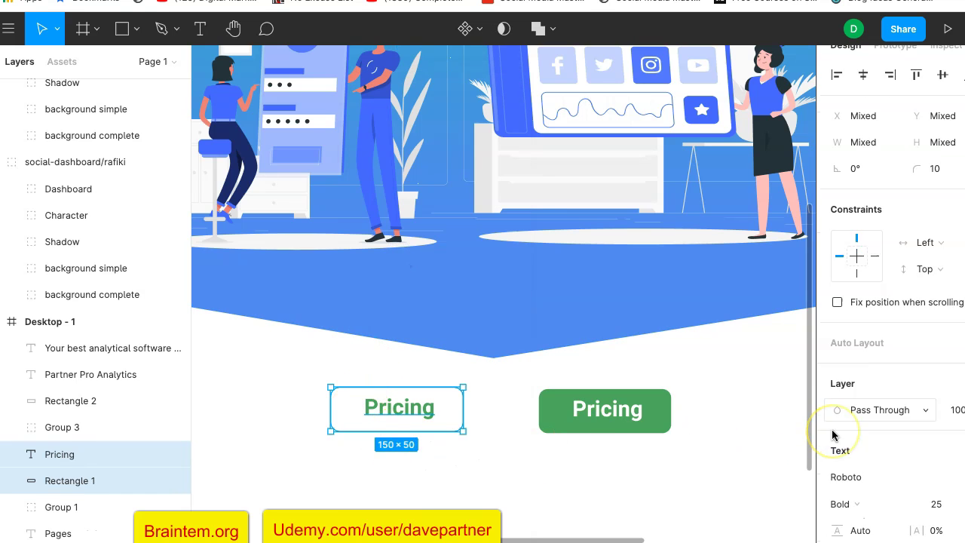
pyautogui.scroll(-2, 833, 435)
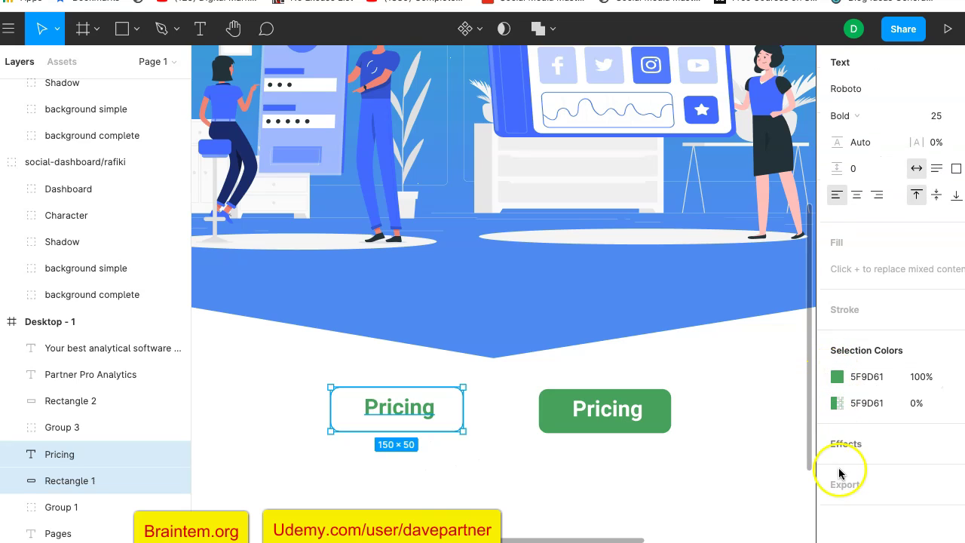
pyautogui.scroll(4, 841, 474)
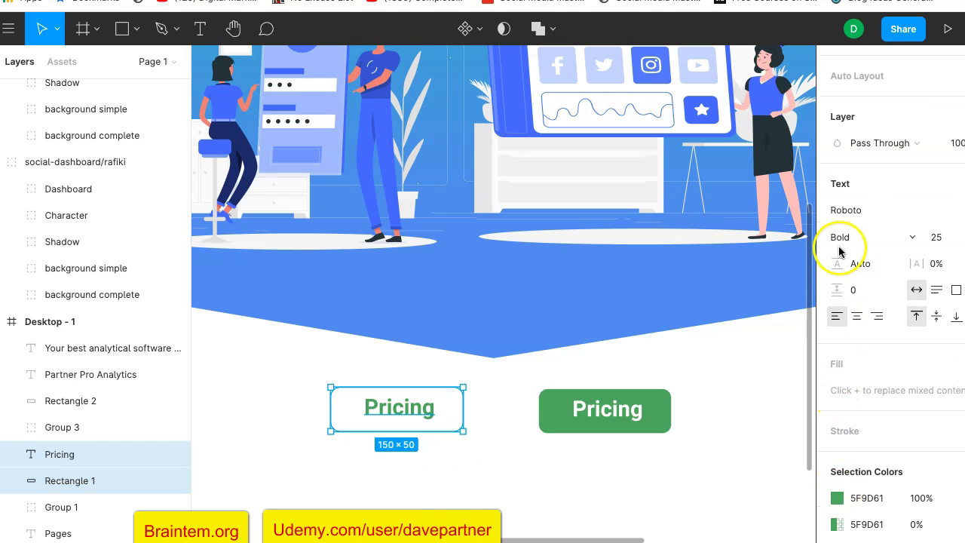
pyautogui.scroll(3, 840, 249)
# Try to select the left lower button's transparent rectangle on its own, apart from the Pricing text.
pyautogui.click(491, 469)
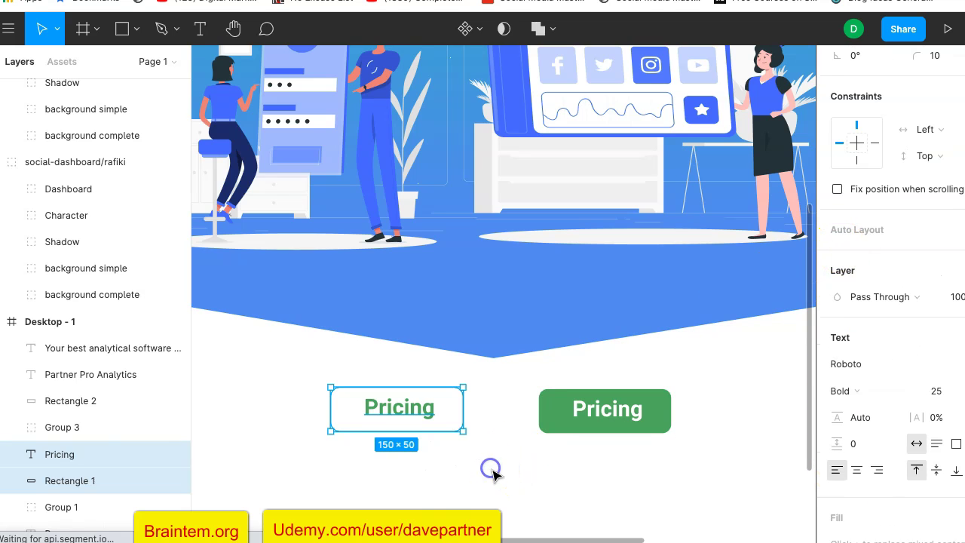
pyautogui.click(445, 414)
pyautogui.click(414, 424)
pyautogui.click(351, 415)
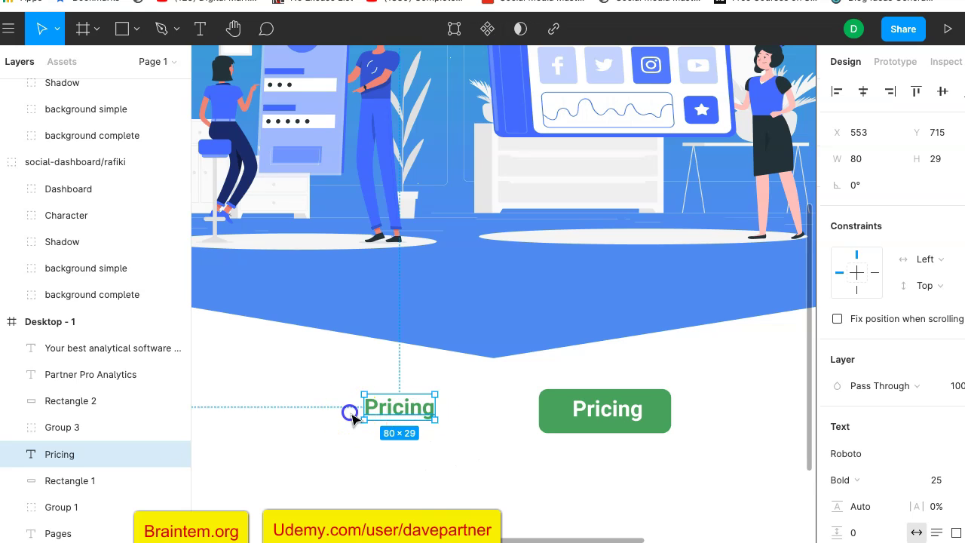
pyautogui.click(377, 435)
pyautogui.click(381, 437)
pyautogui.moveTo(374, 439); pyautogui.dragTo(373, 440)
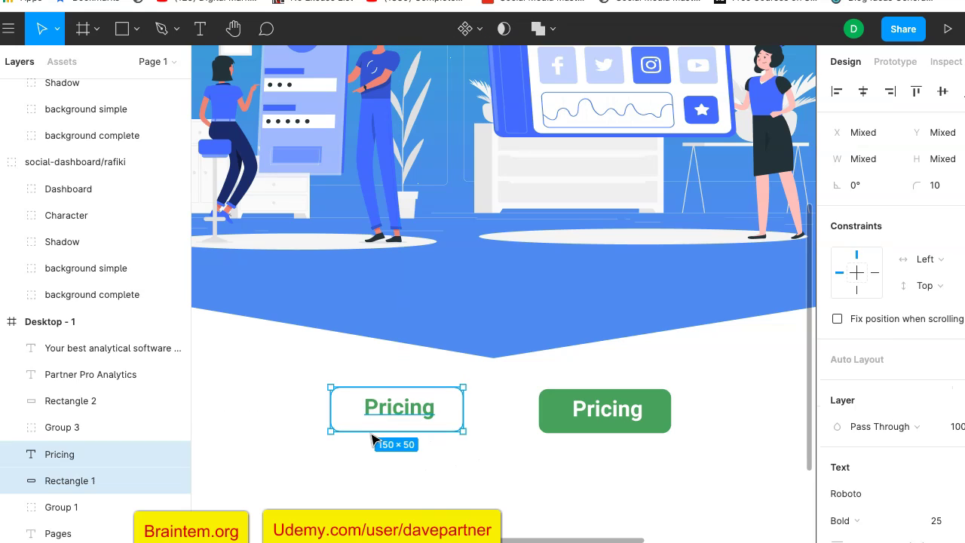
# Undo the changes to the left lower Pricing button, back to the grouped version with white text on solid green.
pyautogui.hotkey('ctrl', 'g')
pyautogui.click(378, 466)
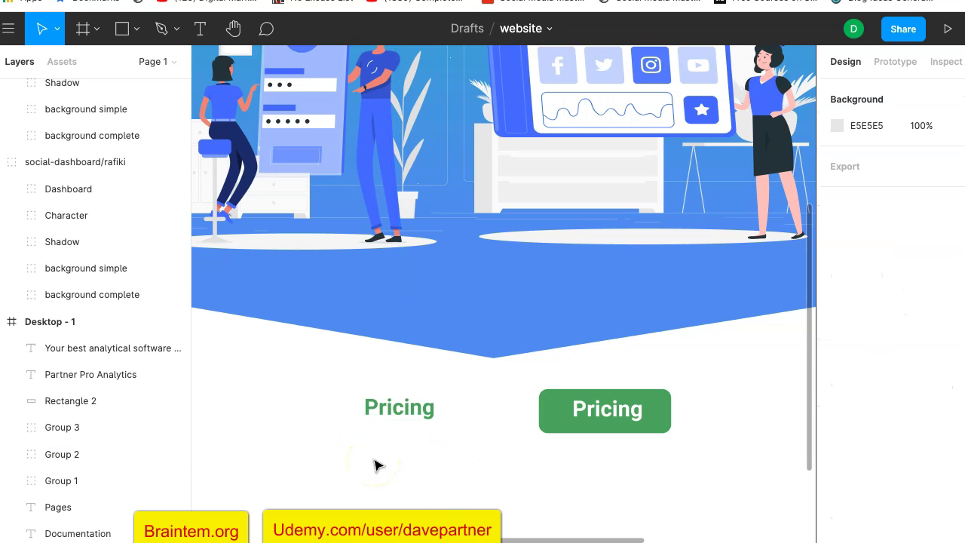
pyautogui.click(377, 466)
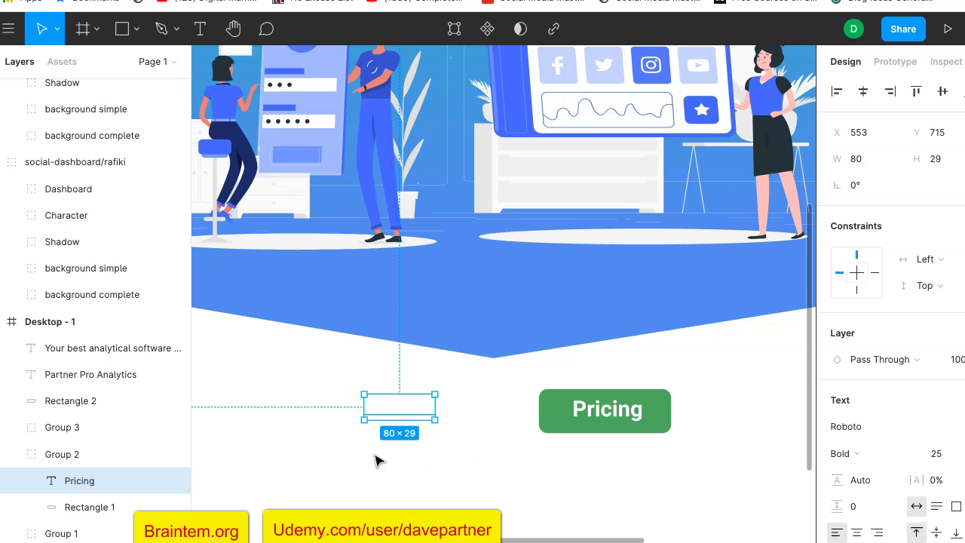
pyautogui.hotkey('shift', 'Return')
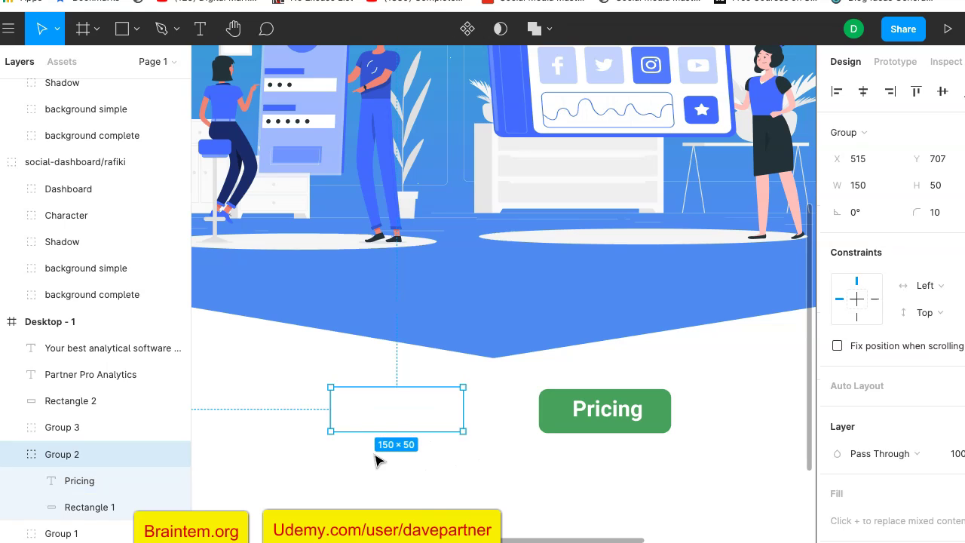
pyautogui.click(426, 430)
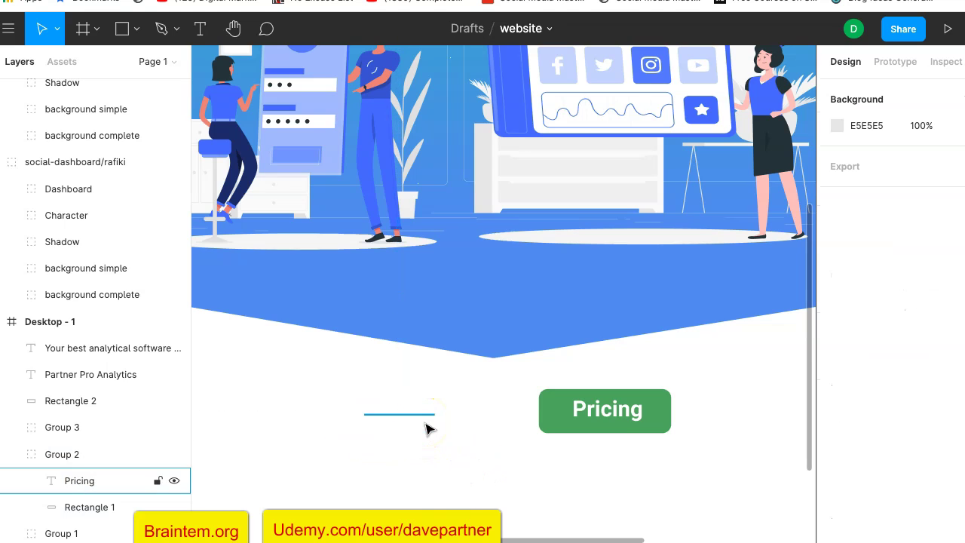
pyautogui.click(426, 429)
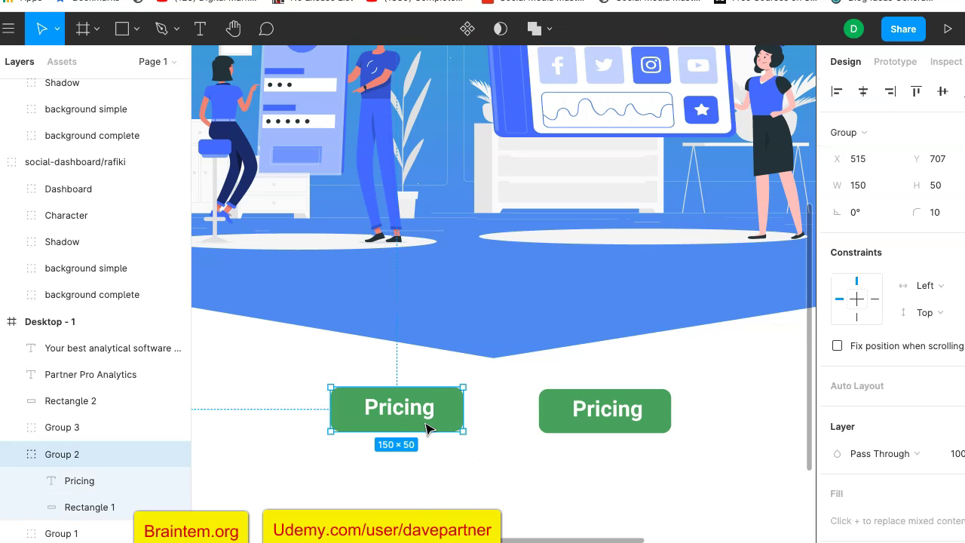
# Ungroup the left lower Pricing button and set its green rectangle's fill opacity to 0%.
pyautogui.rightClick(417, 416)
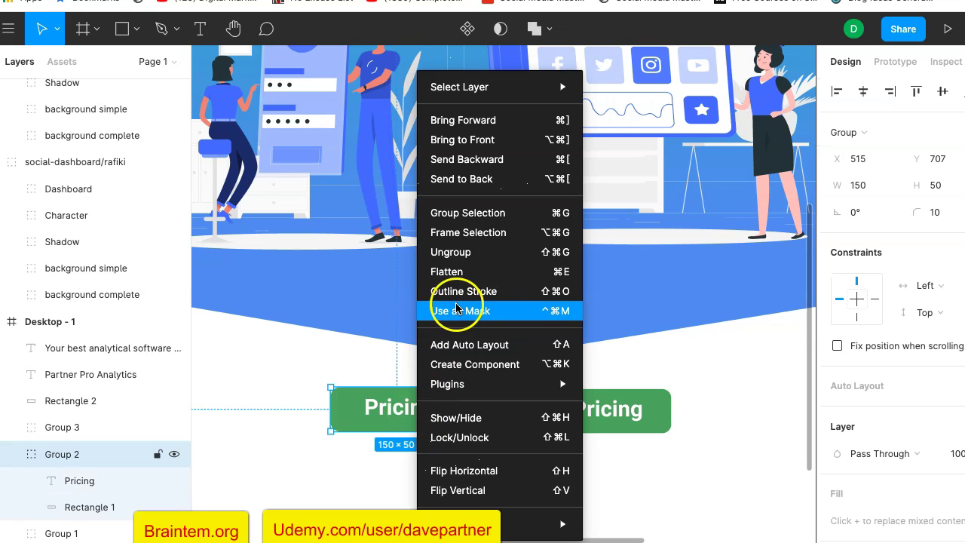
pyautogui.click(467, 261)
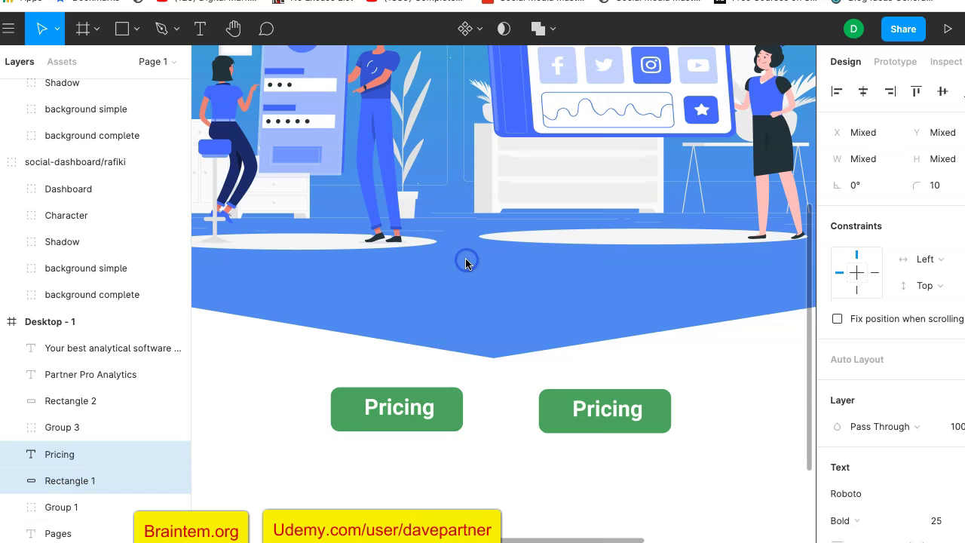
pyautogui.click(450, 411)
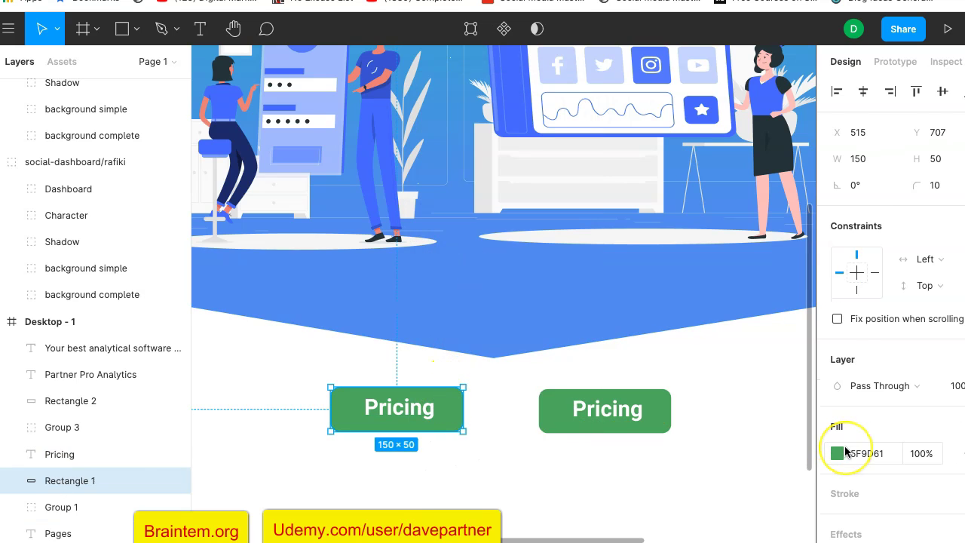
pyautogui.scroll(-2, 846, 451)
pyautogui.click(918, 365)
pyautogui.press('Return')
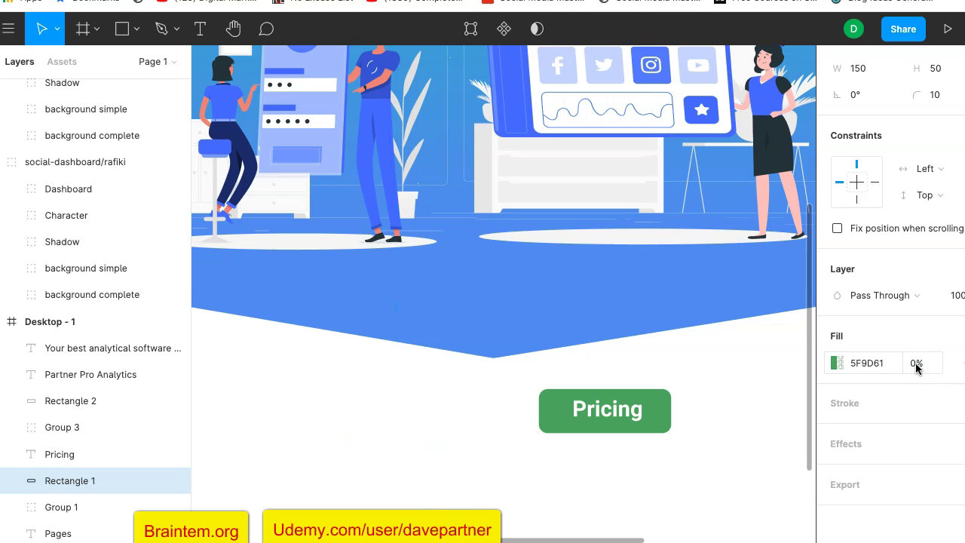
# Add a stroke to the left lower button's transparent rectangle in the document green 5F9D61 with a thickness of 2.
pyautogui.click(848, 403)
pyautogui.click(837, 430)
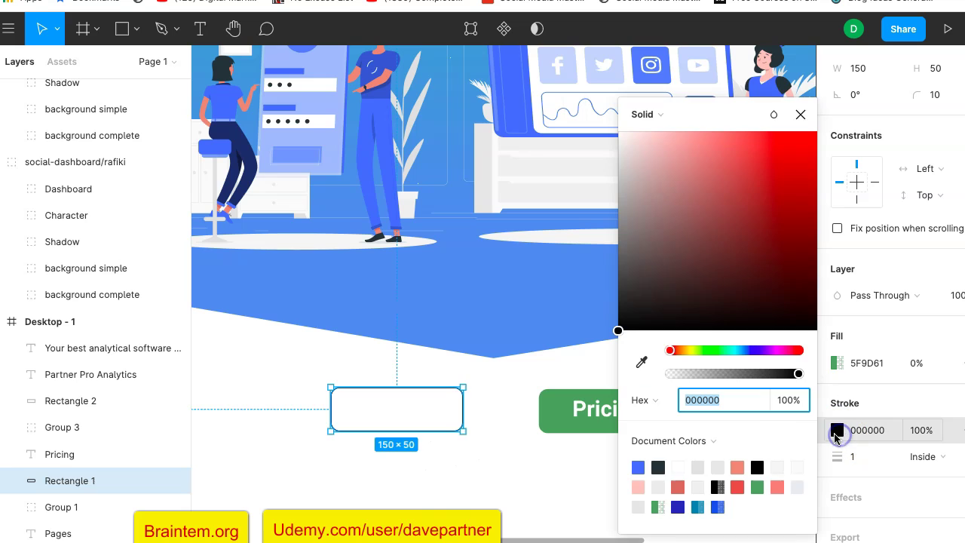
pyautogui.click(657, 506)
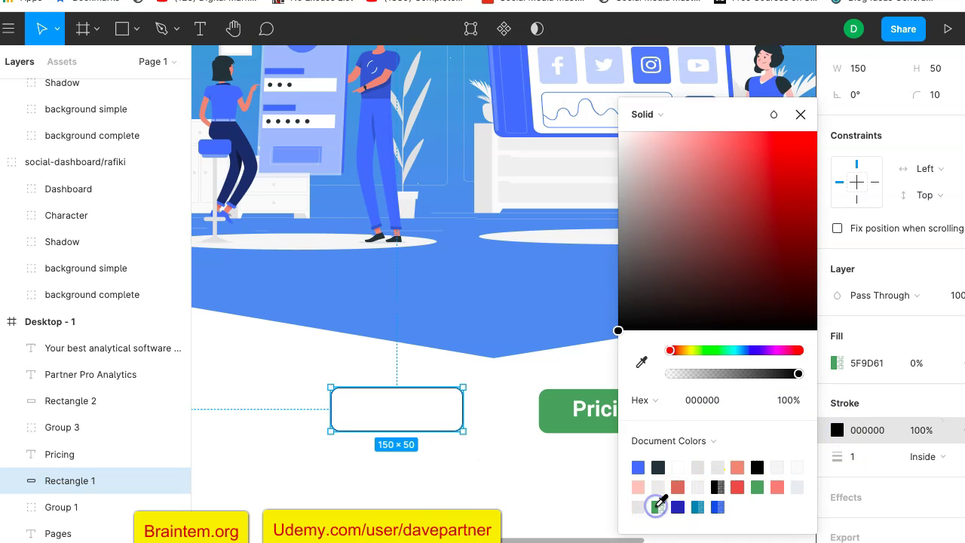
pyautogui.click(756, 486)
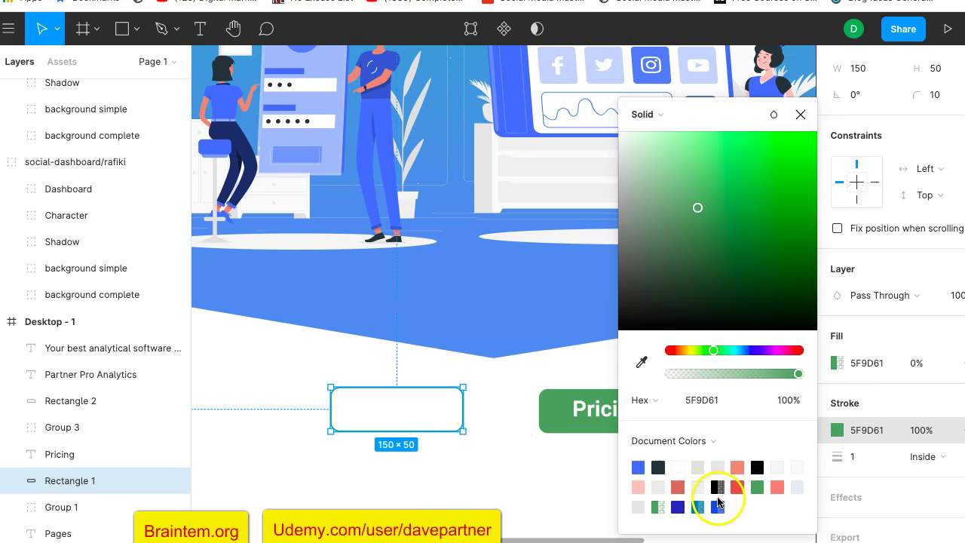
pyautogui.scroll(-1, 863, 468)
pyautogui.click(861, 427)
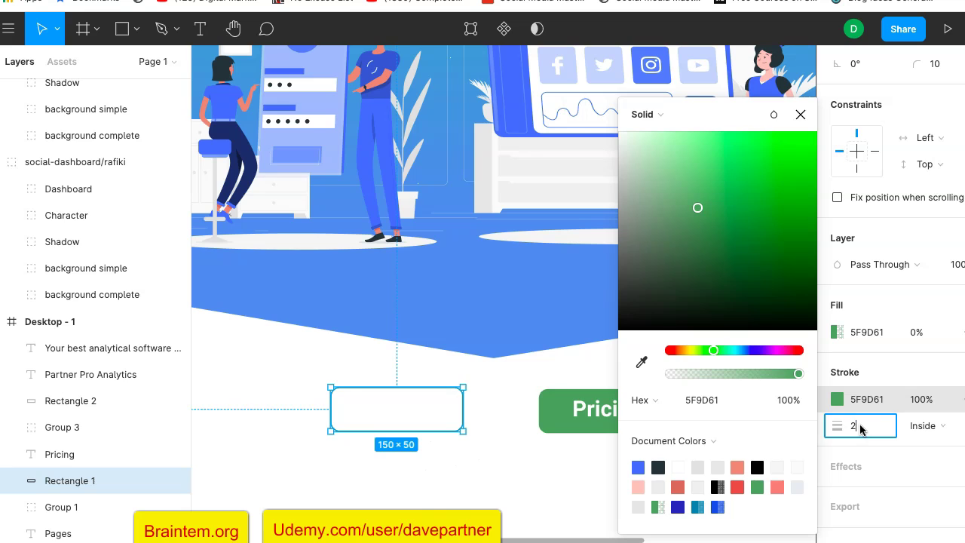
pyautogui.press('Return')
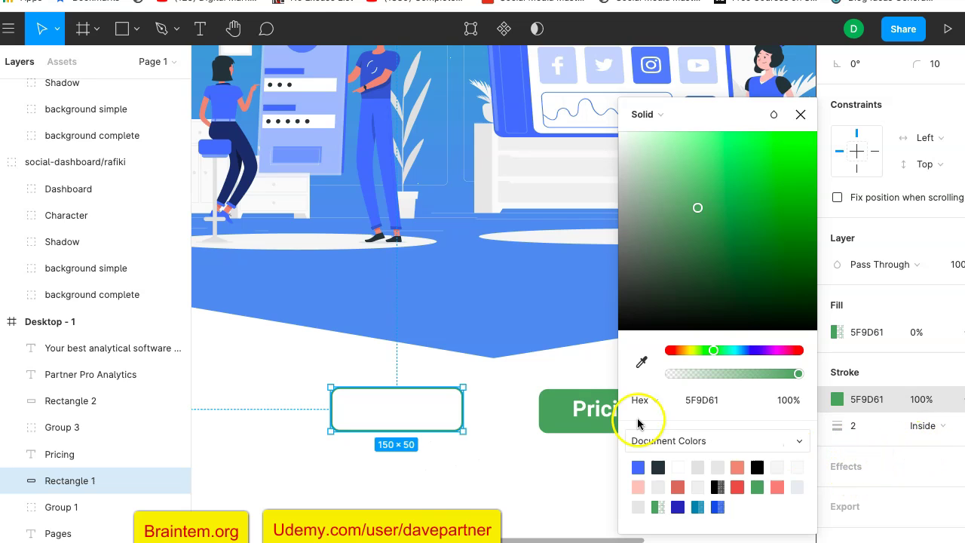
# Change the white Pricing text inside the outlined left button to the solid document green 5F9D61.
pyautogui.click(395, 408)
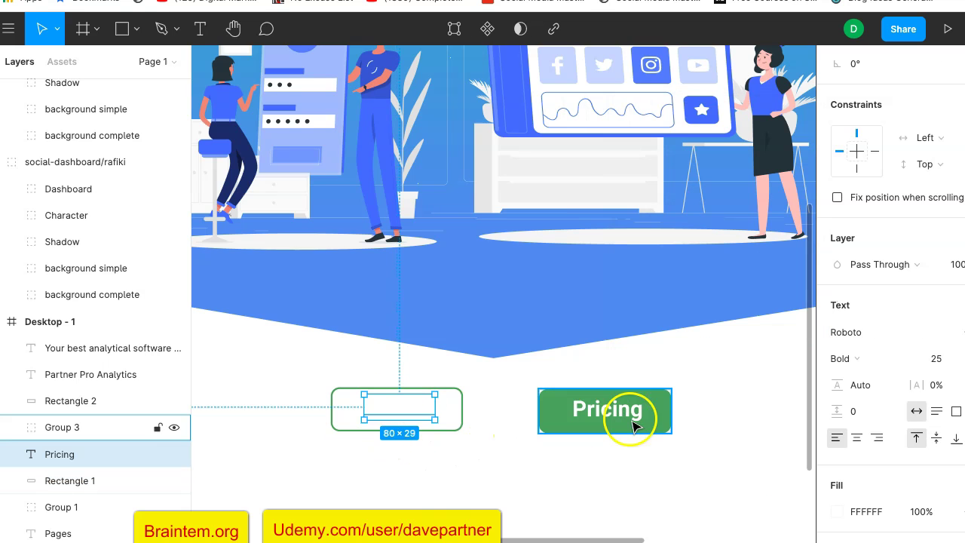
pyautogui.scroll(-3, 849, 487)
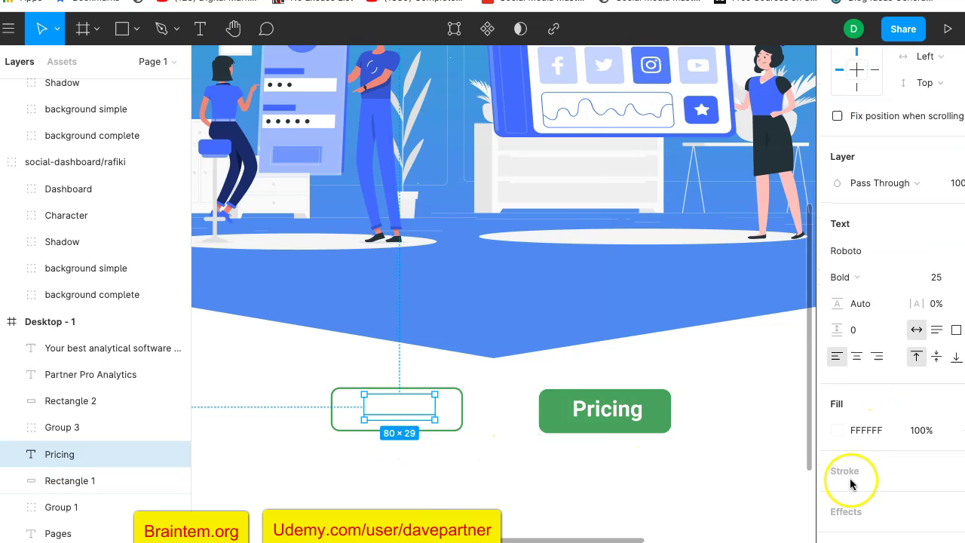
pyautogui.click(838, 400)
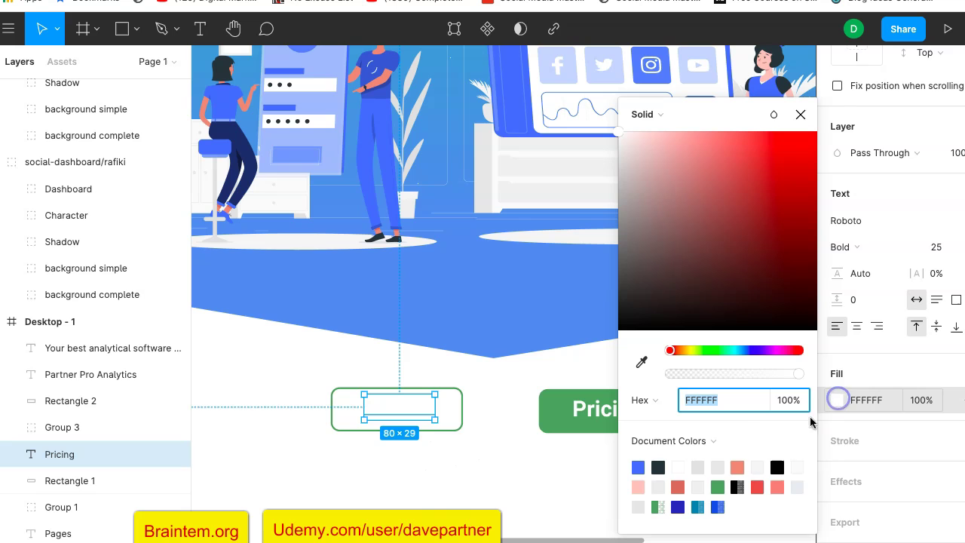
pyautogui.click(717, 487)
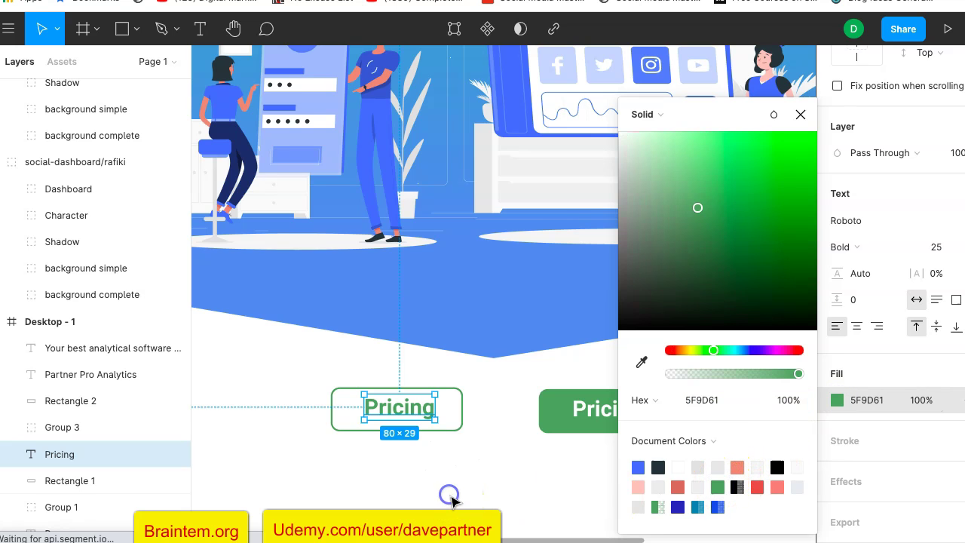
pyautogui.click(449, 494)
# Replace the outlined left button's Pricing label with "Features".
pyautogui.scroll(-5, 505, 440)
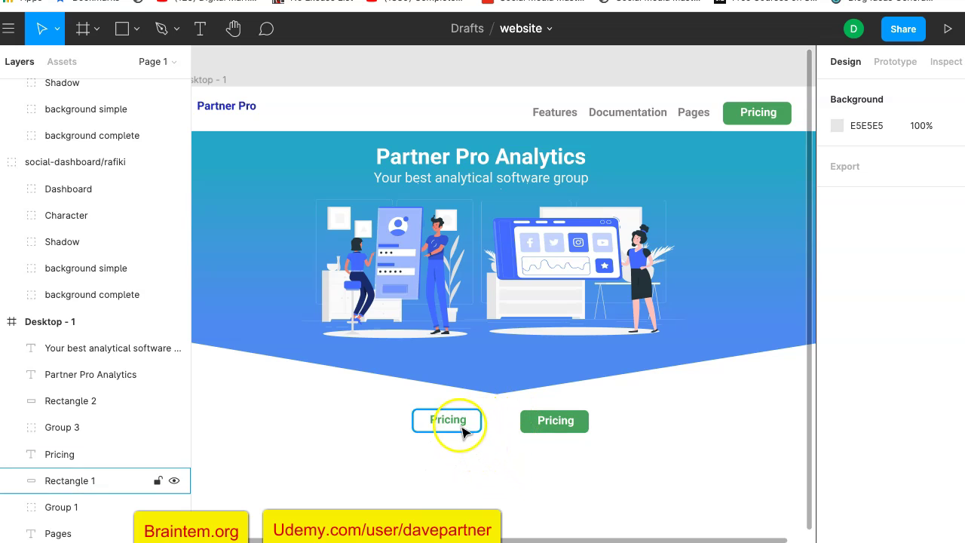
pyautogui.scroll(5, 476, 478)
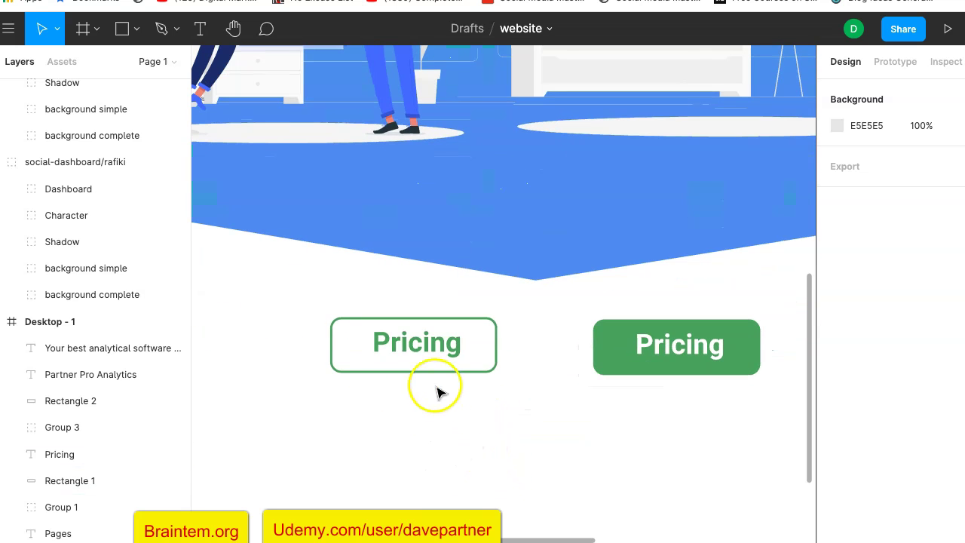
pyautogui.doubleClick(417, 345)
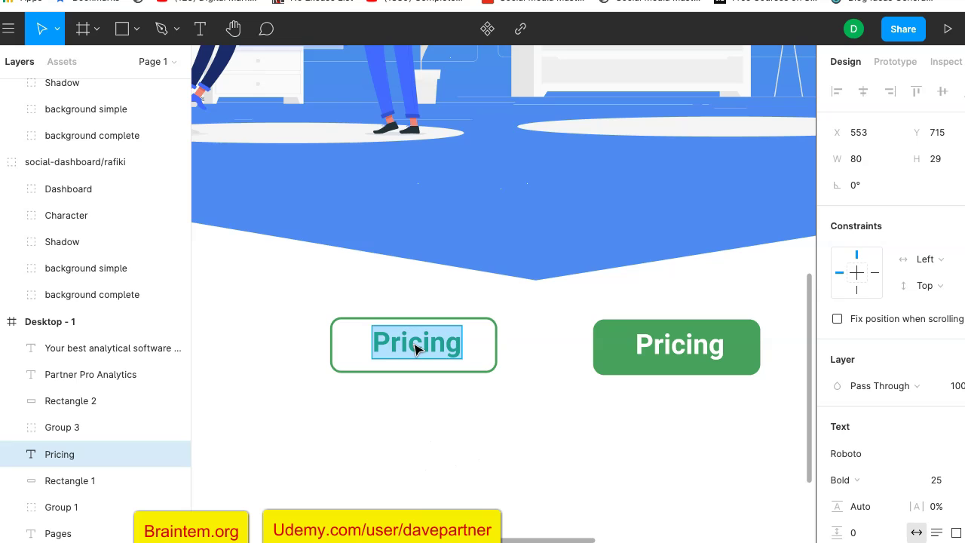
pyautogui.write('Feature')
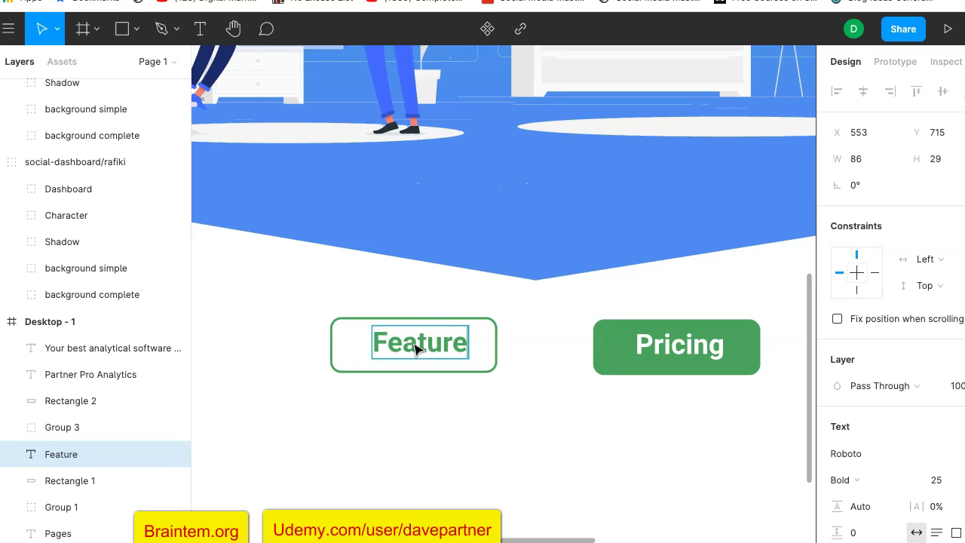
pyautogui.press('Escape')
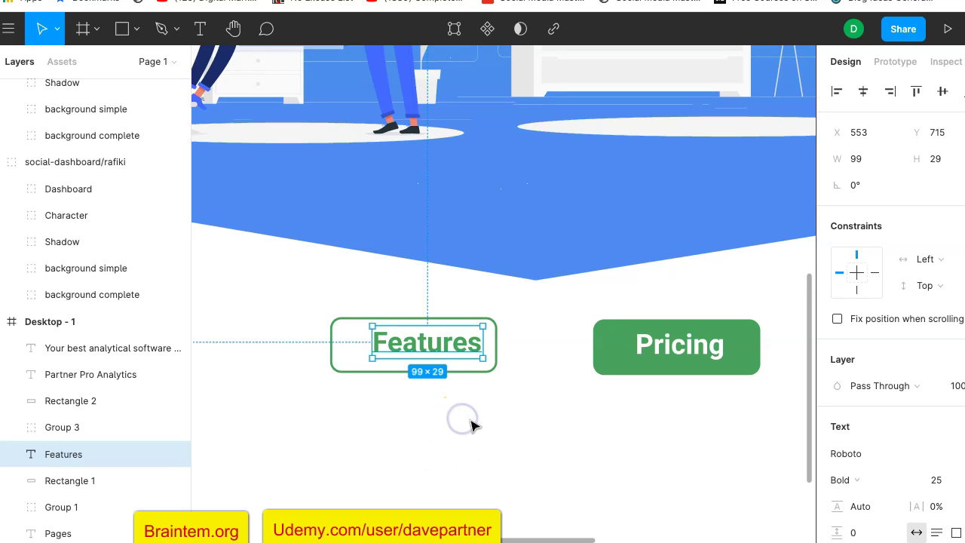
pyautogui.click(528, 434)
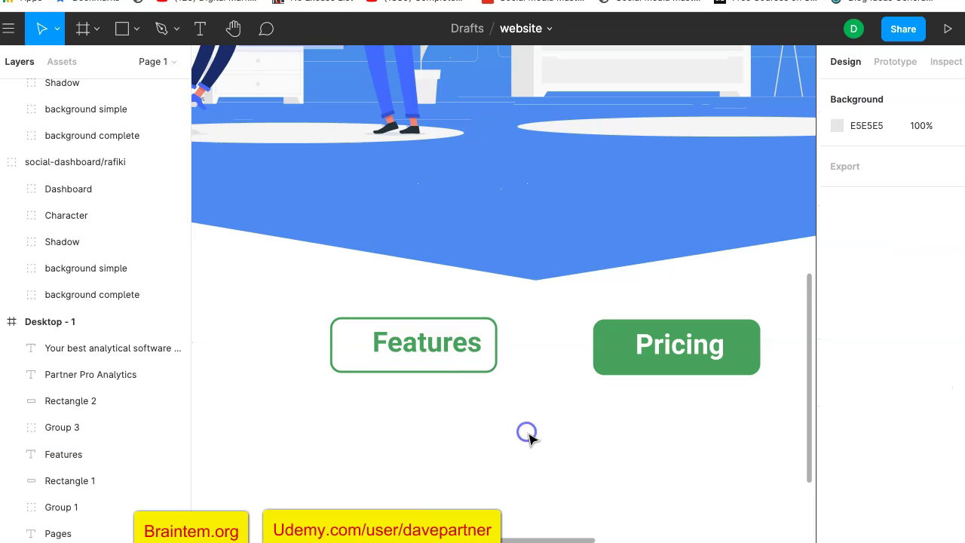
# Shift the green Features label horizontally to X 540 so it sits centred inside the outlined button.
pyautogui.click(442, 343)
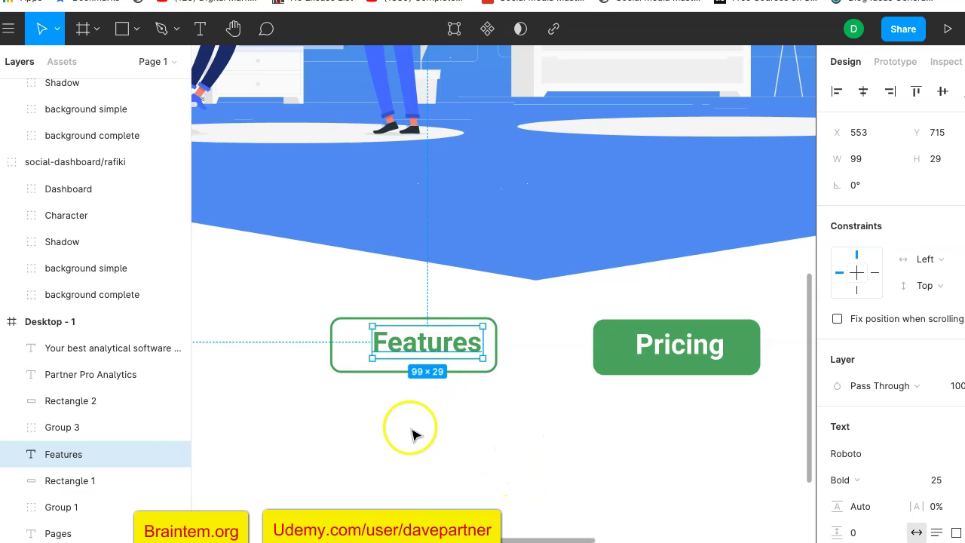
pyautogui.click(354, 361)
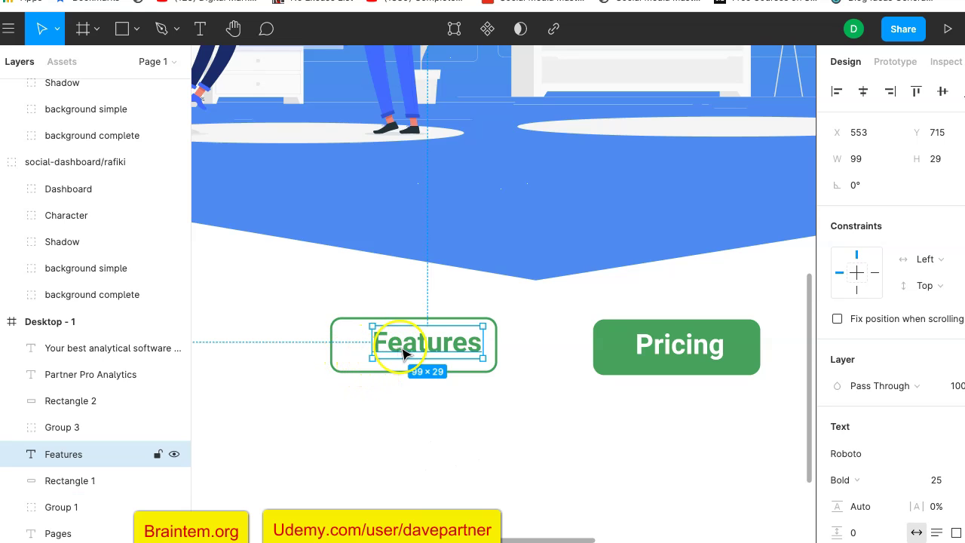
pyautogui.press('Left')
pyautogui.press('Left')
pyautogui.press('Left')
pyautogui.press('Left')
pyautogui.press('Left')
pyautogui.press('Left')
pyautogui.press('Left')
pyautogui.press('Left')
pyautogui.press('Left')
pyautogui.press('Left')
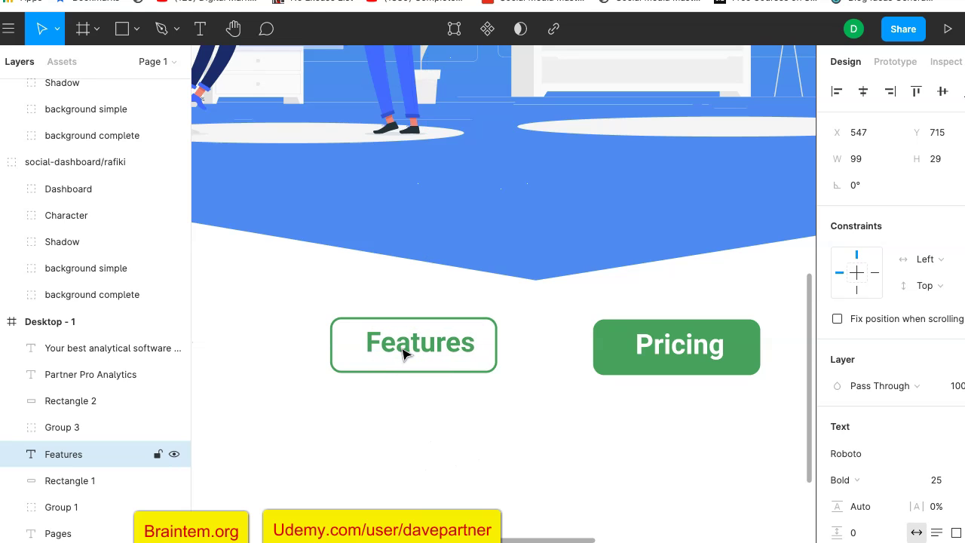
pyautogui.press('Left')
pyautogui.press('Left')
pyautogui.press('Left')
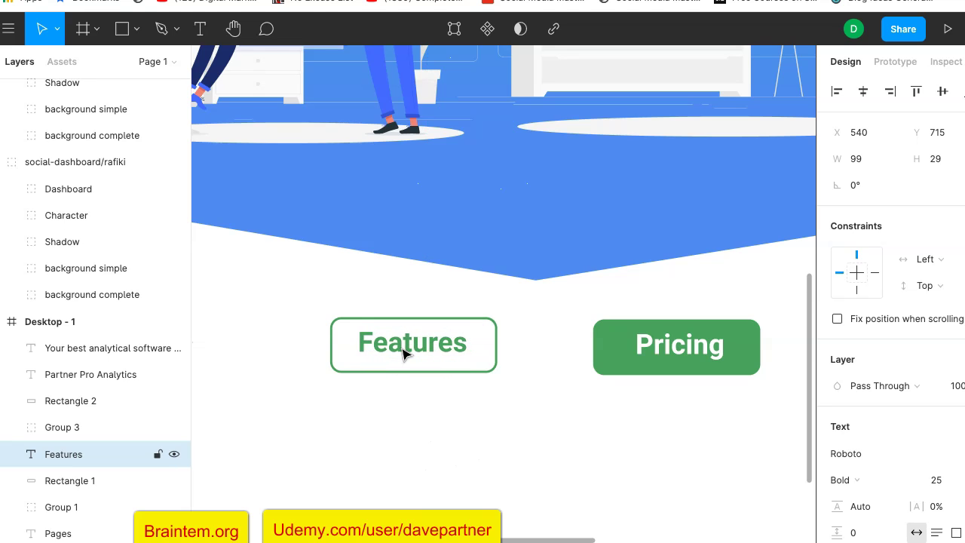
pyautogui.click(423, 368)
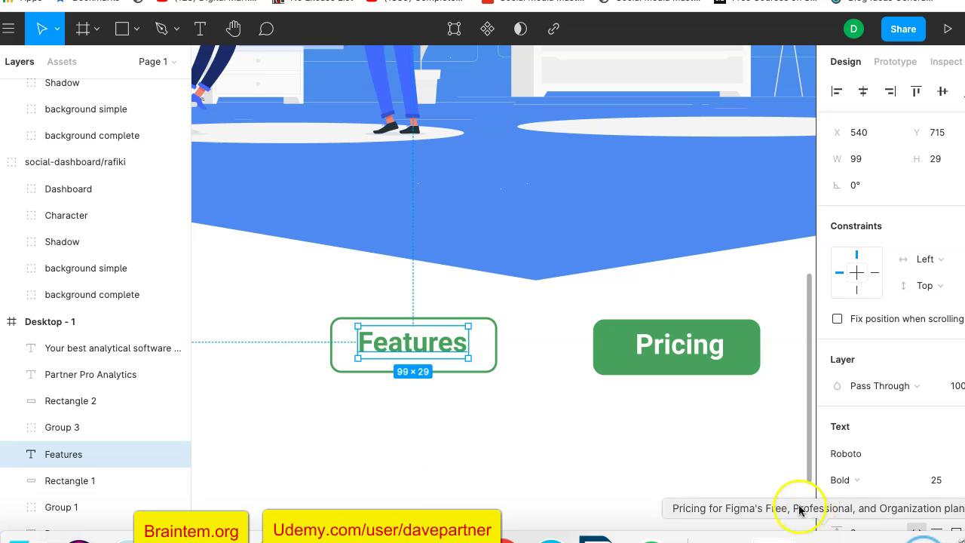
# Nudge the Features label slightly down and move the solid green Pricing button closer to the outlined button, level with it.
pyautogui.moveTo(417, 346); pyautogui.dragTo(417, 348)
pyautogui.click(549, 344)
pyautogui.moveTo(605, 345); pyautogui.dragTo(595, 344)
pyautogui.click(535, 415)
# Extend the Desktop - 1 frame downward to a height of about 1679.
pyautogui.scroll(-3, 537, 422)
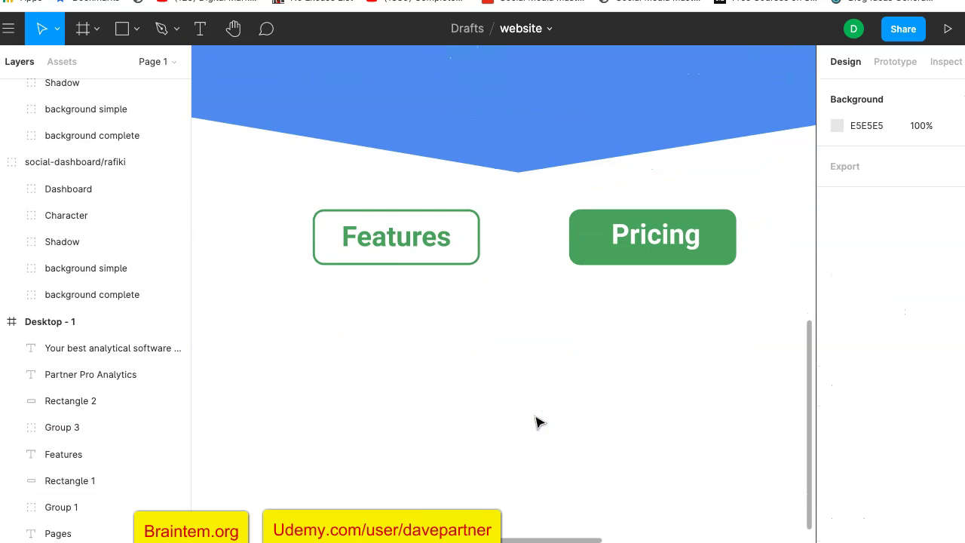
pyautogui.scroll(-5, 535, 423)
pyautogui.click(387, 424)
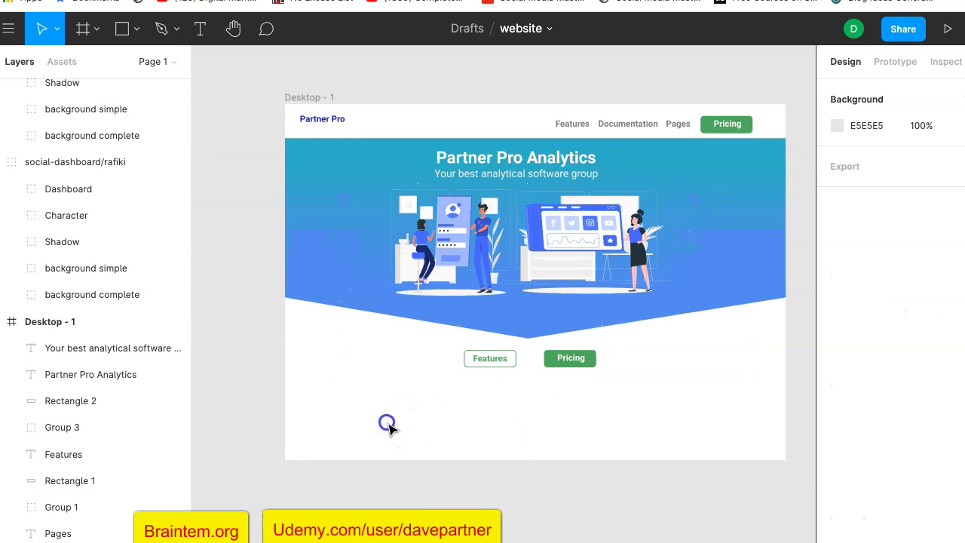
pyautogui.click(313, 99)
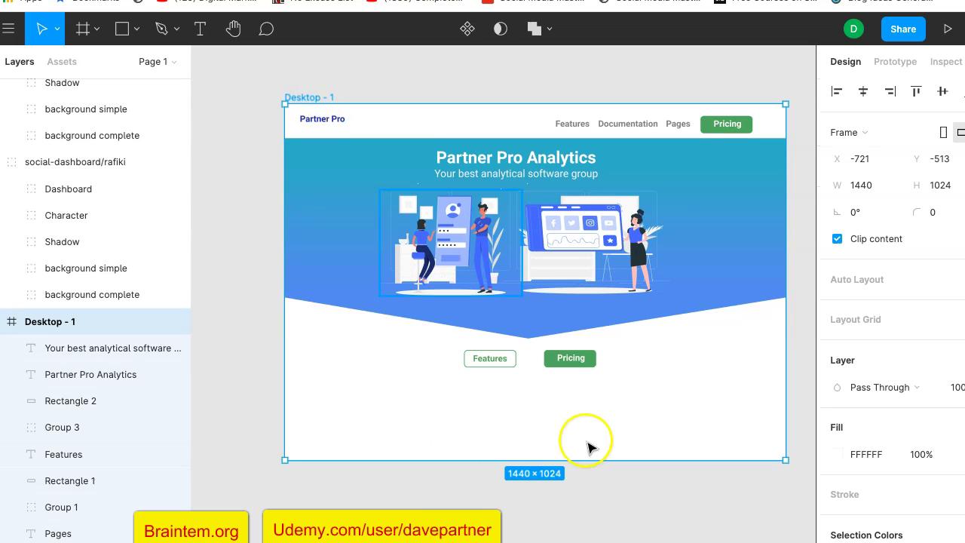
pyautogui.moveTo(545, 458); pyautogui.dragTo(545, 539)
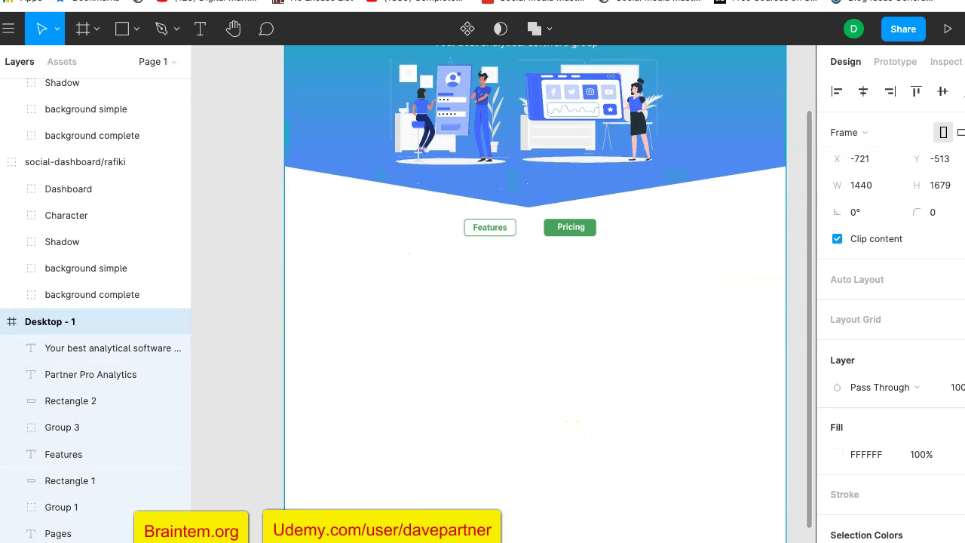
# Add a "Features" heading as new text on the blank area just below the two buttons.
pyautogui.scroll(4, 549, 387)
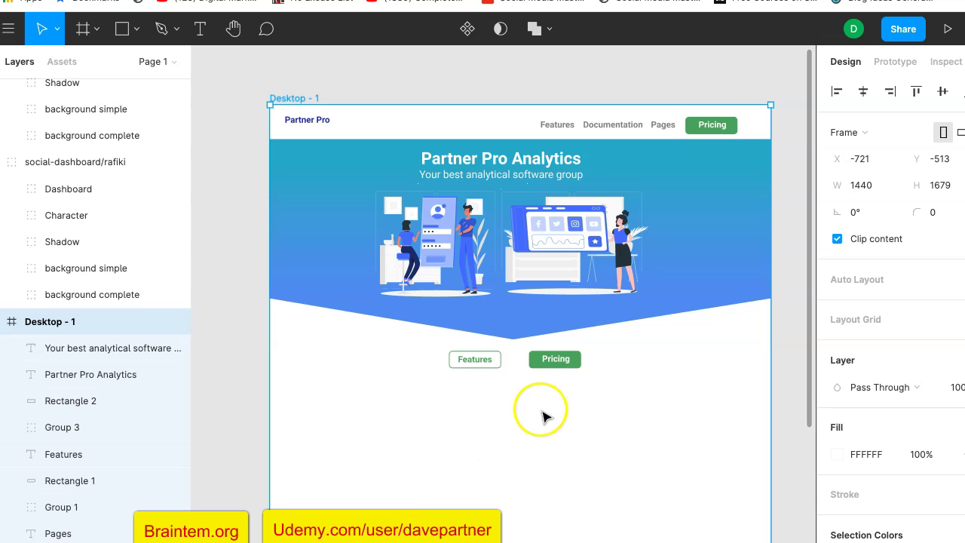
pyautogui.scroll(5, 502, 410)
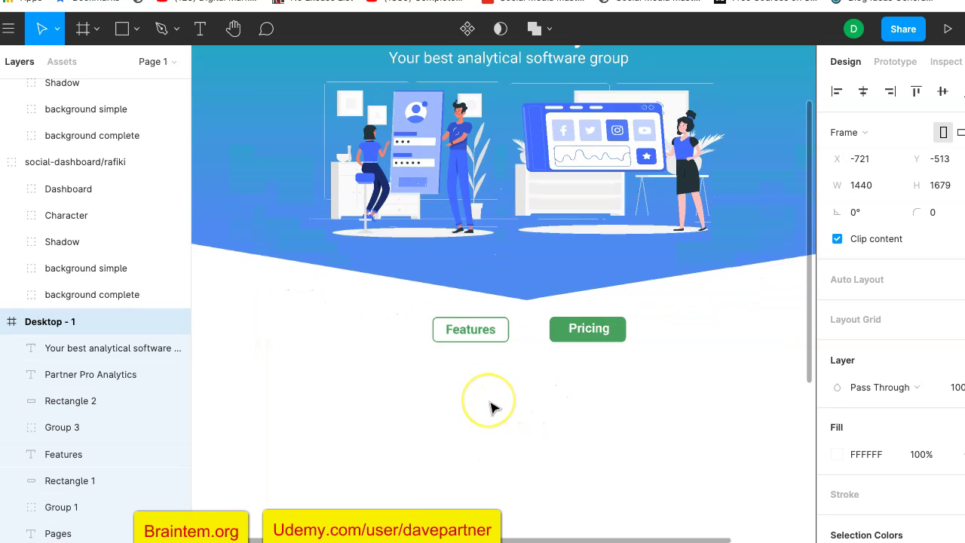
pyautogui.scroll(-4, 490, 408)
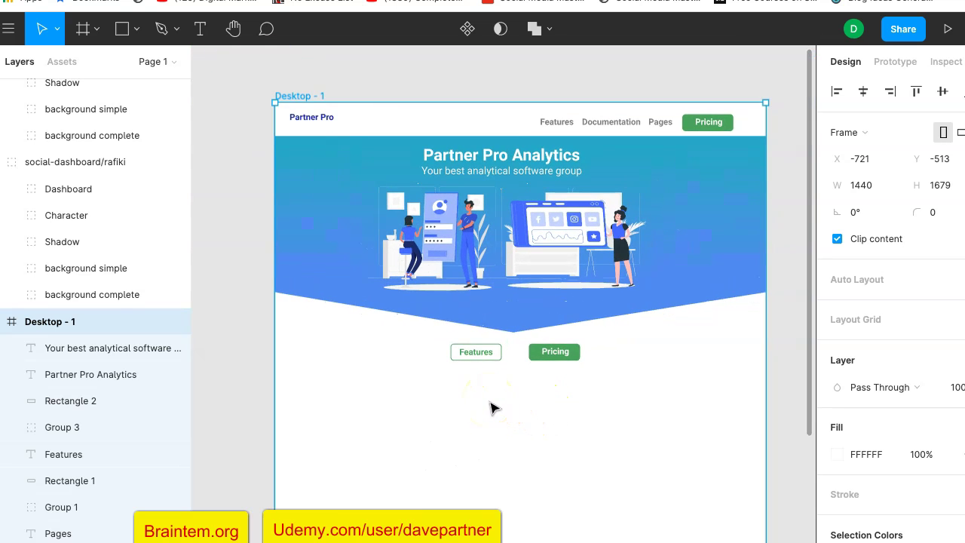
pyautogui.click(207, 30)
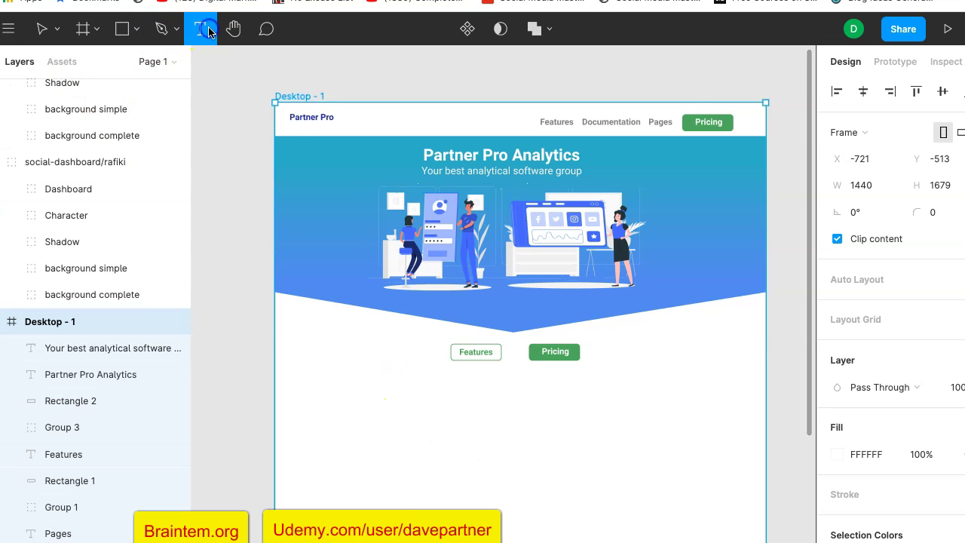
pyautogui.click(466, 383)
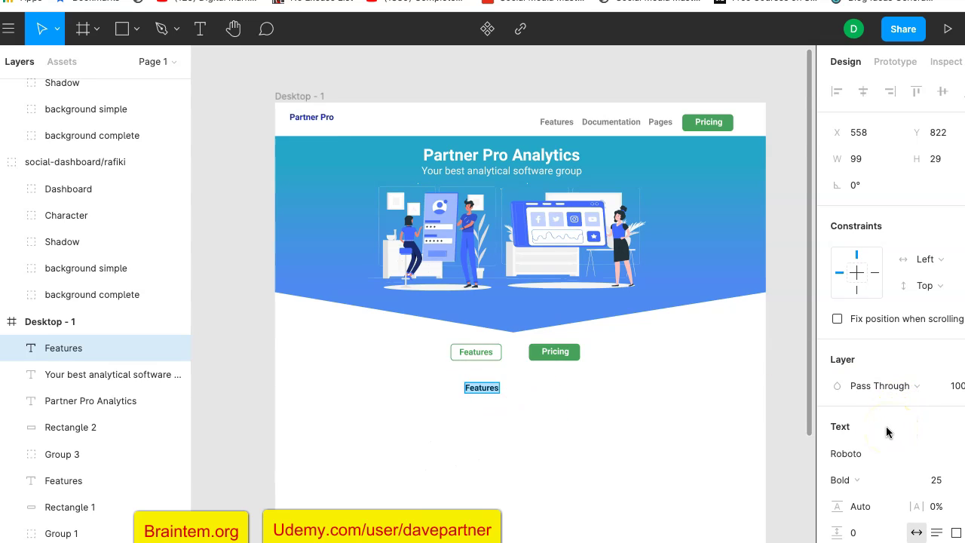
# Set the new Features heading to size 48 in Regular weight and centre it beneath the two buttons.
pyautogui.scroll(-2, 879, 451)
pyautogui.click(933, 395)
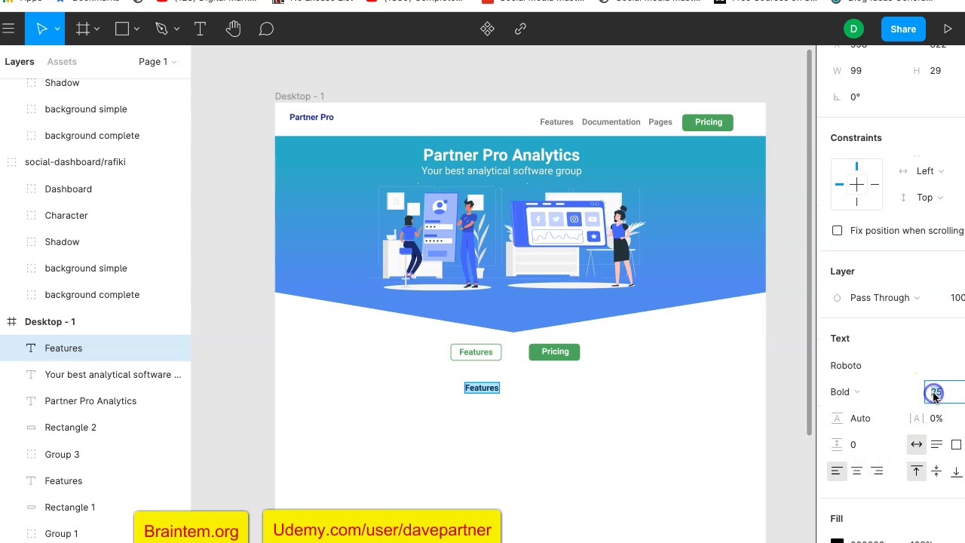
pyautogui.write('48')
pyautogui.press('Return')
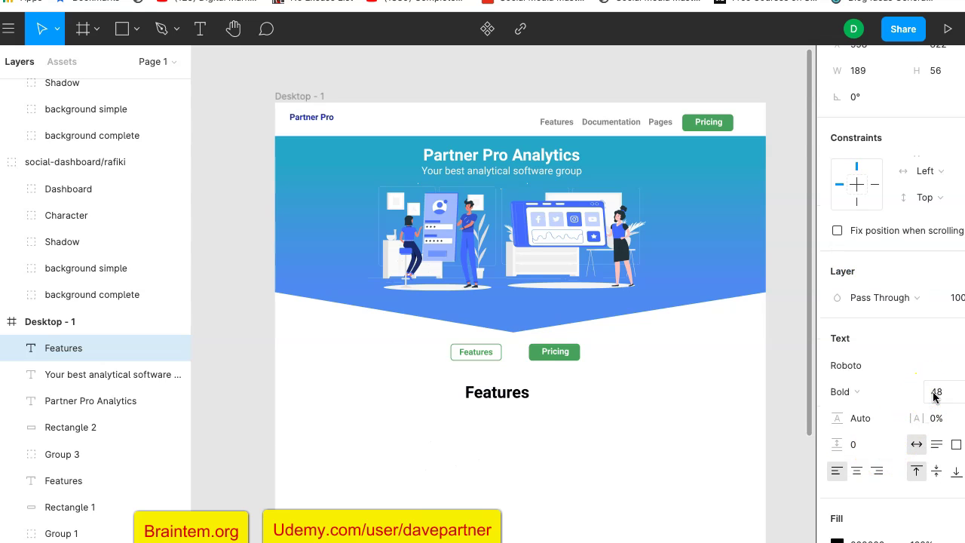
pyautogui.click(871, 393)
pyautogui.click(871, 352)
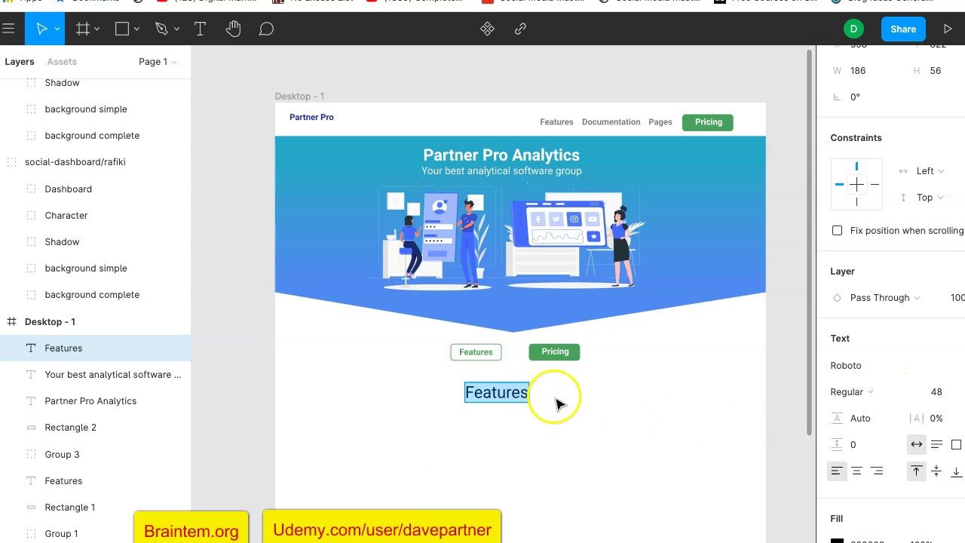
pyautogui.moveTo(496, 396); pyautogui.dragTo(509, 393)
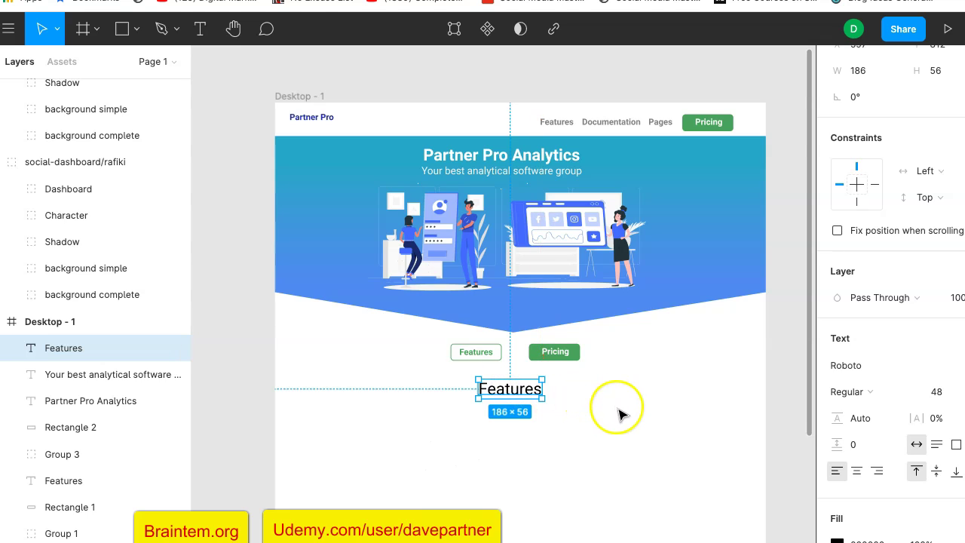
# Change the Features heading's fill to the semi-transparent black document colour and set its opacity to 61%.
pyautogui.scroll(-5, 881, 446)
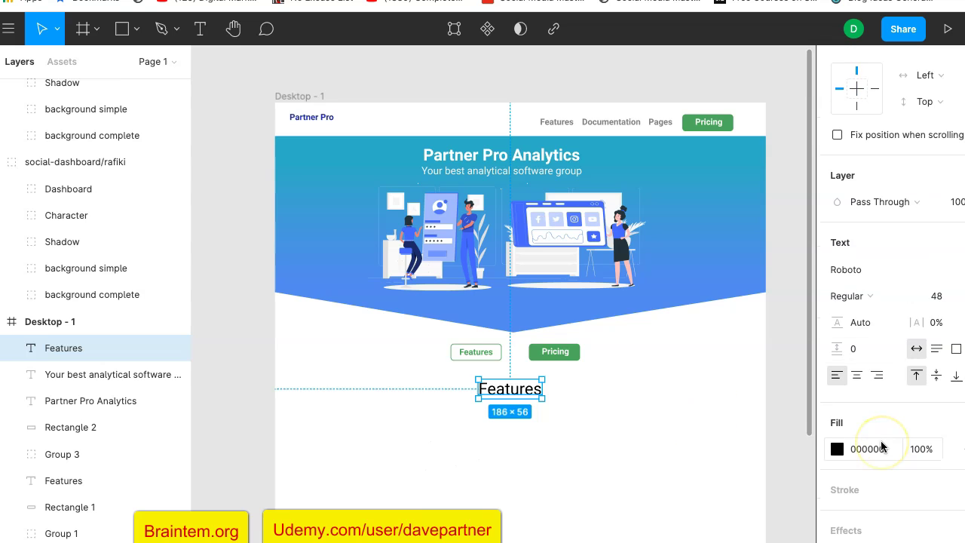
pyautogui.click(837, 381)
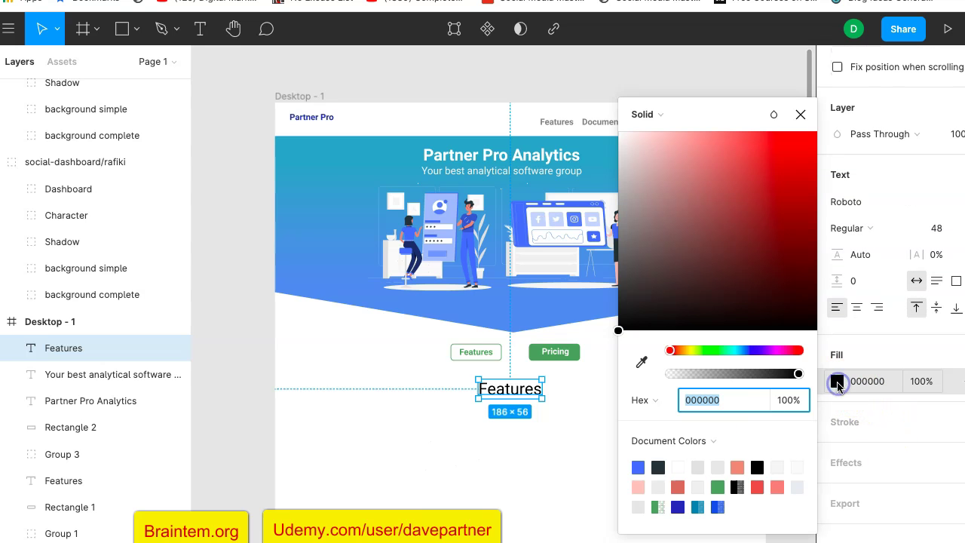
pyautogui.click(739, 487)
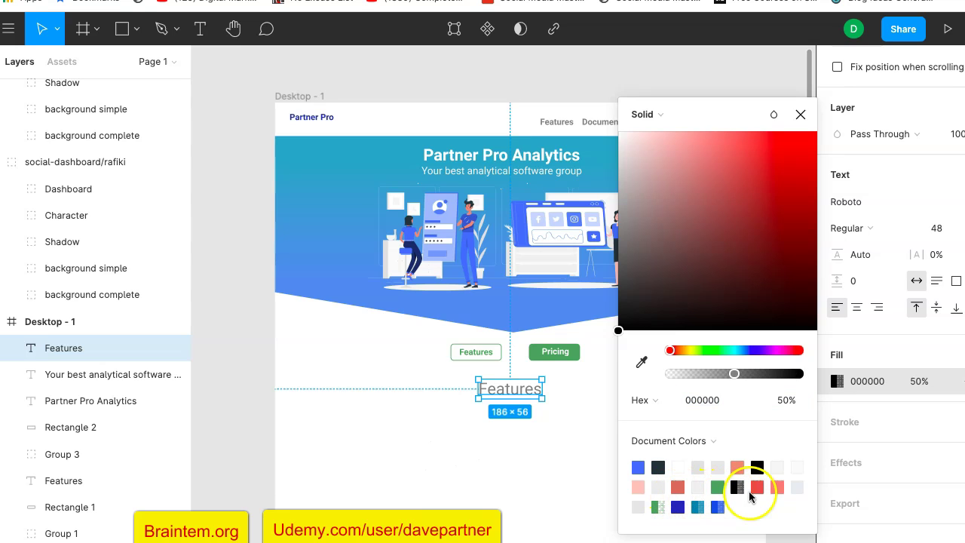
pyautogui.moveTo(735, 374); pyautogui.dragTo(769, 375)
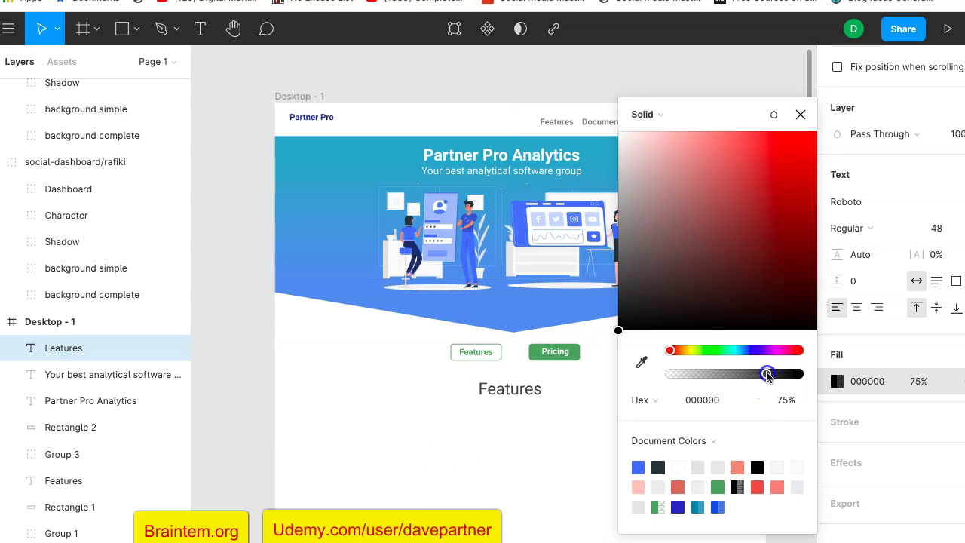
pyautogui.moveTo(766, 375); pyautogui.dragTo(748, 378)
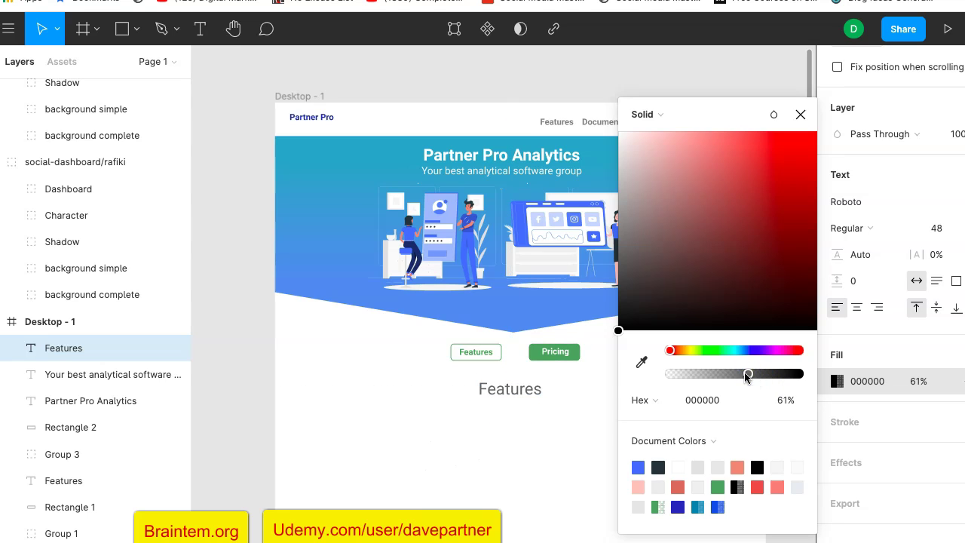
pyautogui.click(578, 411)
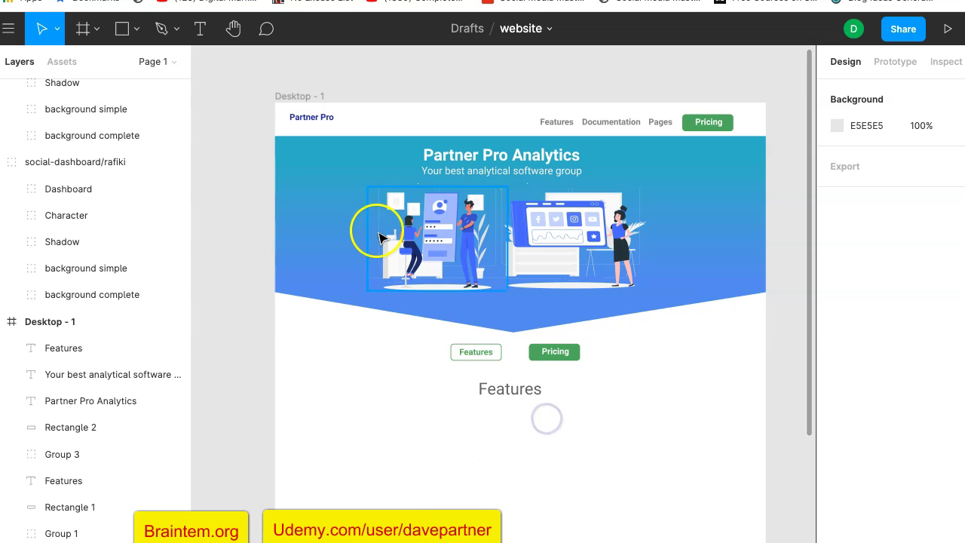
# Add the text "Checkout our amazing features below" under the Features heading.
pyautogui.click(199, 29)
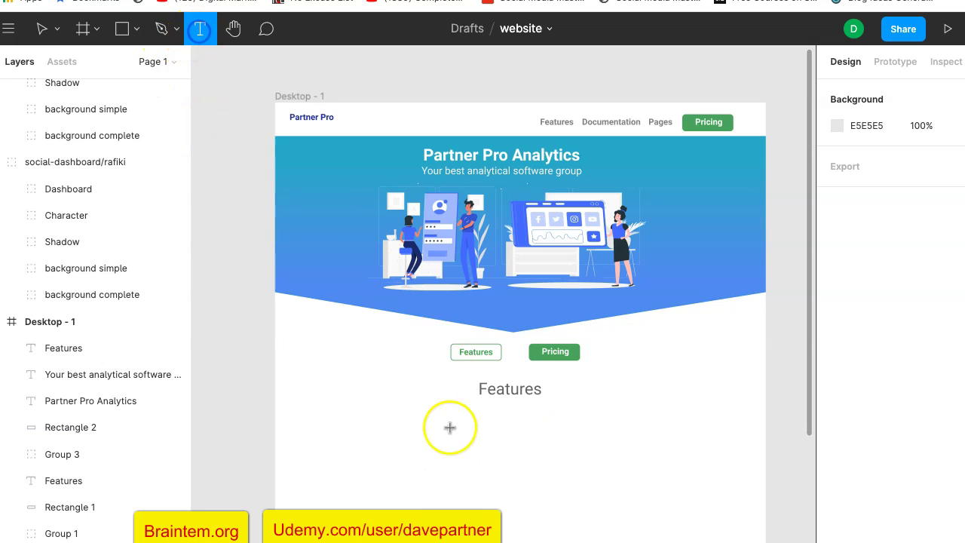
pyautogui.click(445, 401)
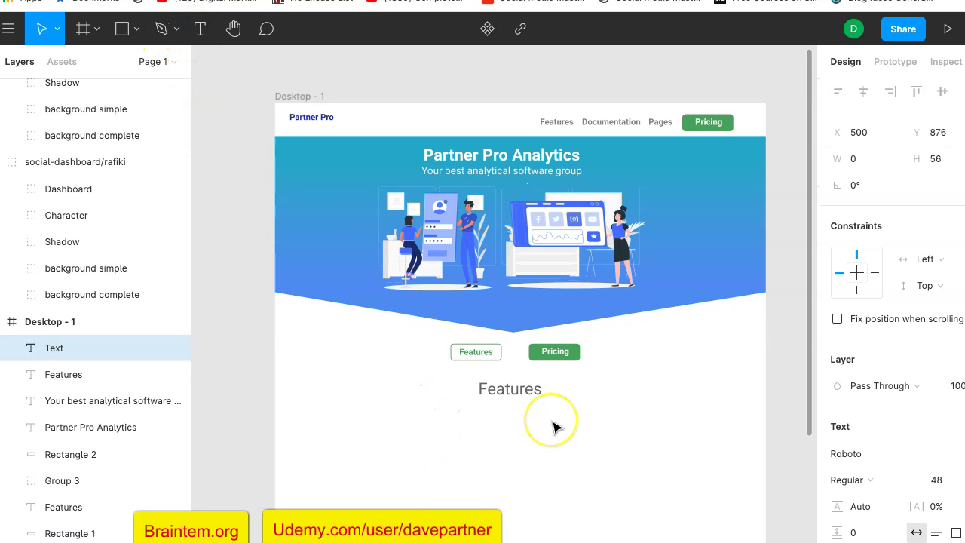
pyautogui.write('Ch')
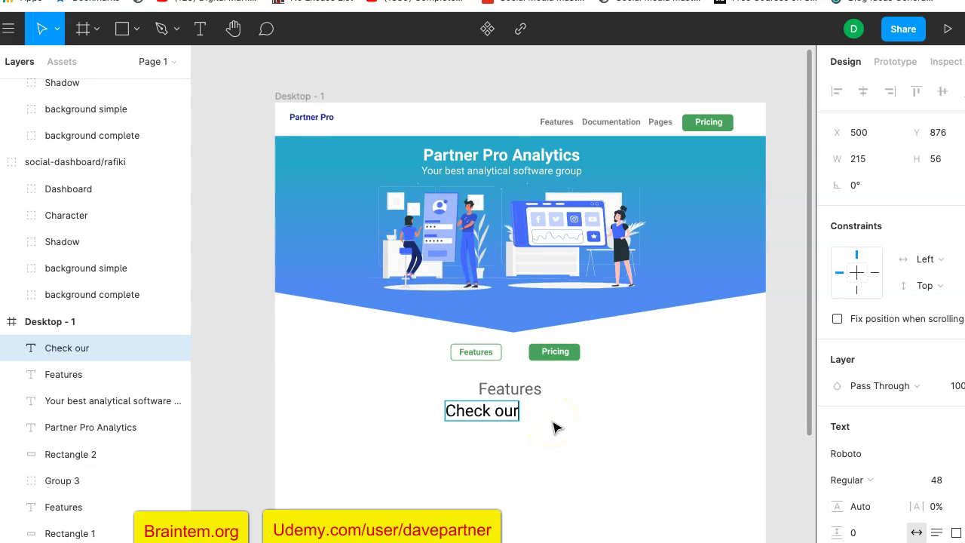
pyautogui.write('eckout our')
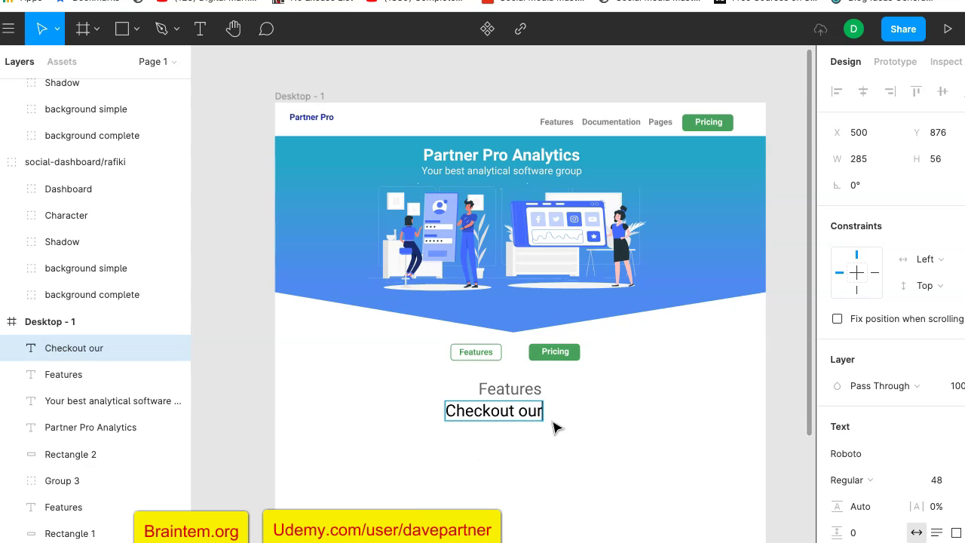
pyautogui.write(' amazing features below')
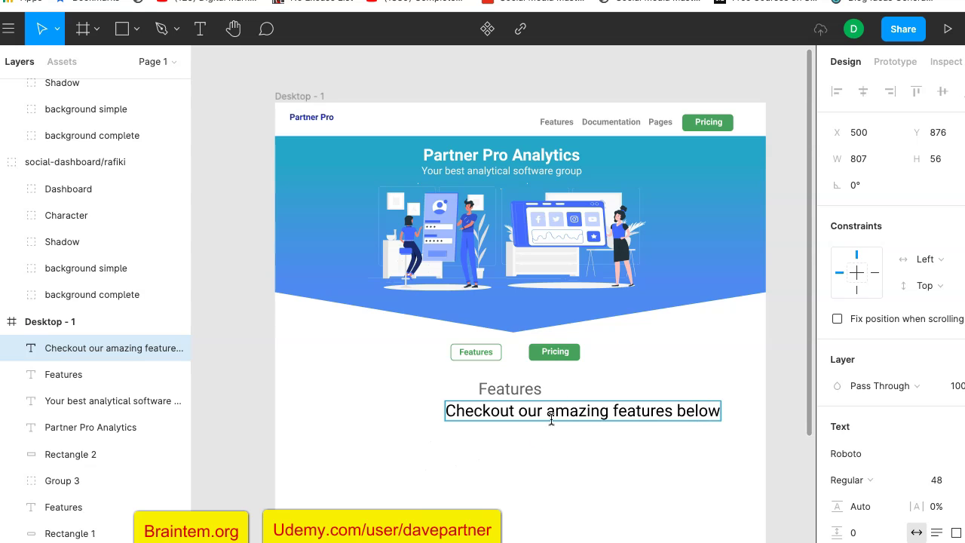
pyautogui.click(589, 458)
# Move the "Checkout our amazing features below" text directly under the Features heading and set its font size to 25.
pyautogui.moveTo(590, 408); pyautogui.dragTo(537, 406)
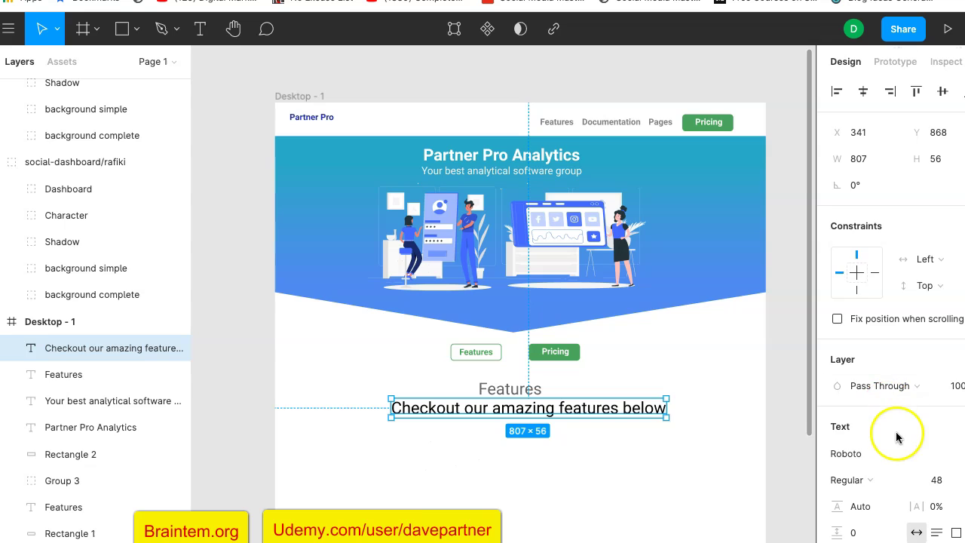
pyautogui.scroll(-3, 896, 436)
pyautogui.click(939, 341)
pyautogui.write('25')
pyautogui.press('Return')
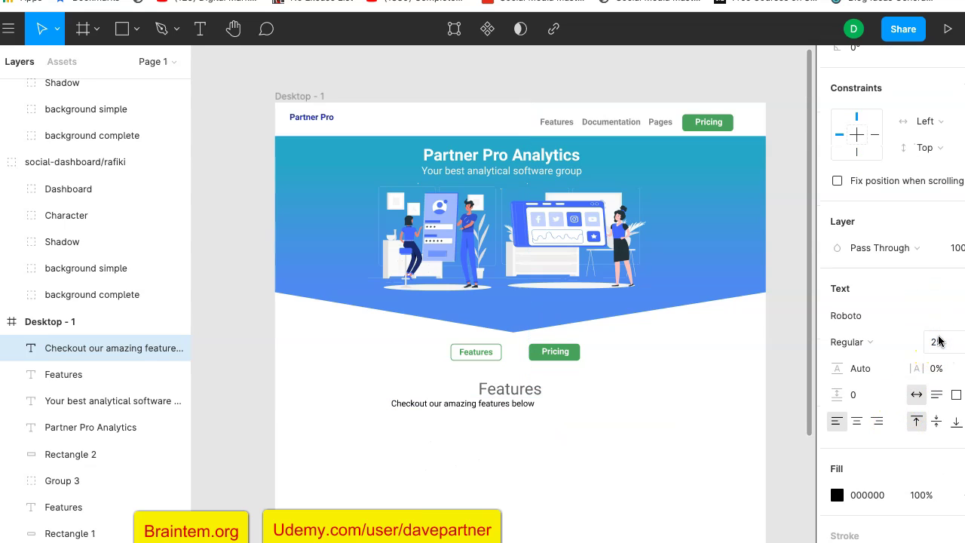
# Set the text beneath the Features heading to font size 30 and centre it under the heading.
pyautogui.click(942, 344)
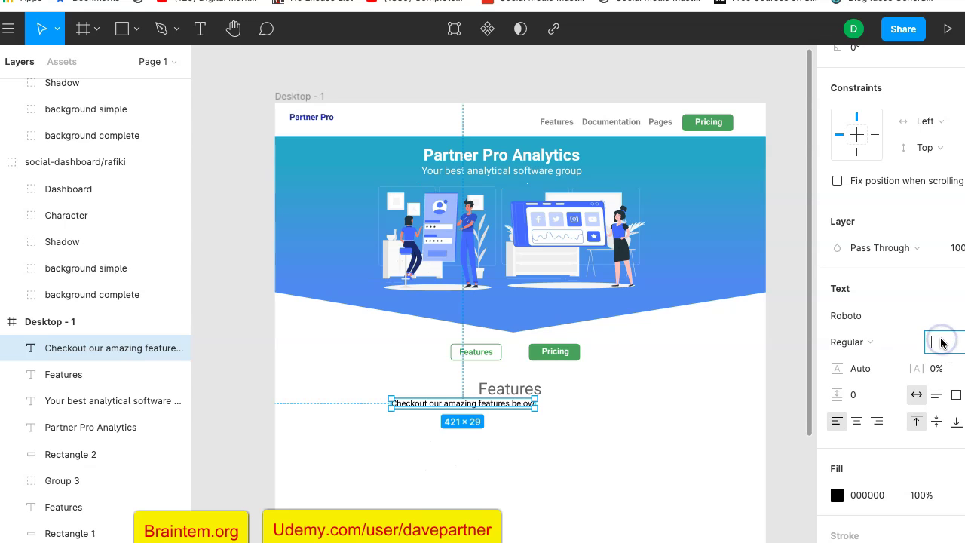
pyautogui.write('30')
pyautogui.press('Return')
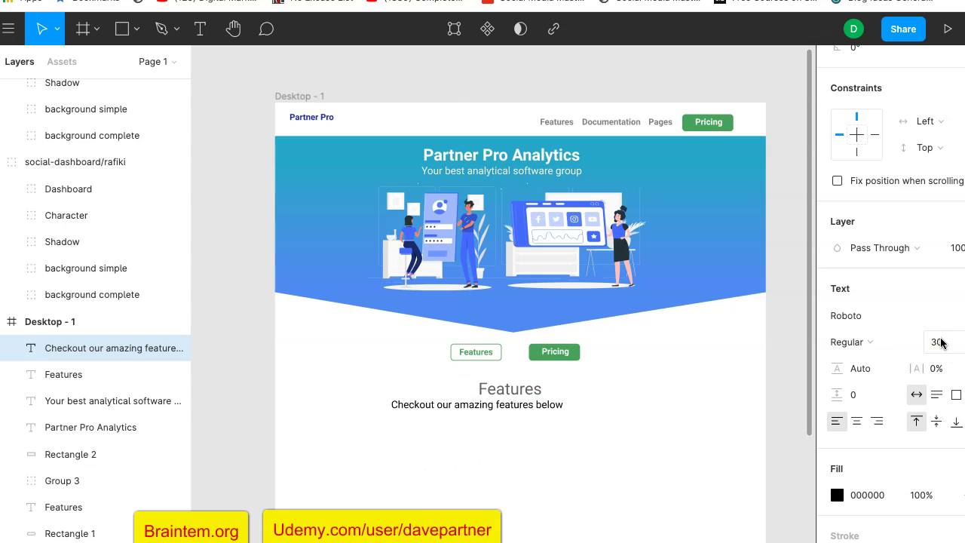
pyautogui.moveTo(530, 405); pyautogui.dragTo(556, 405)
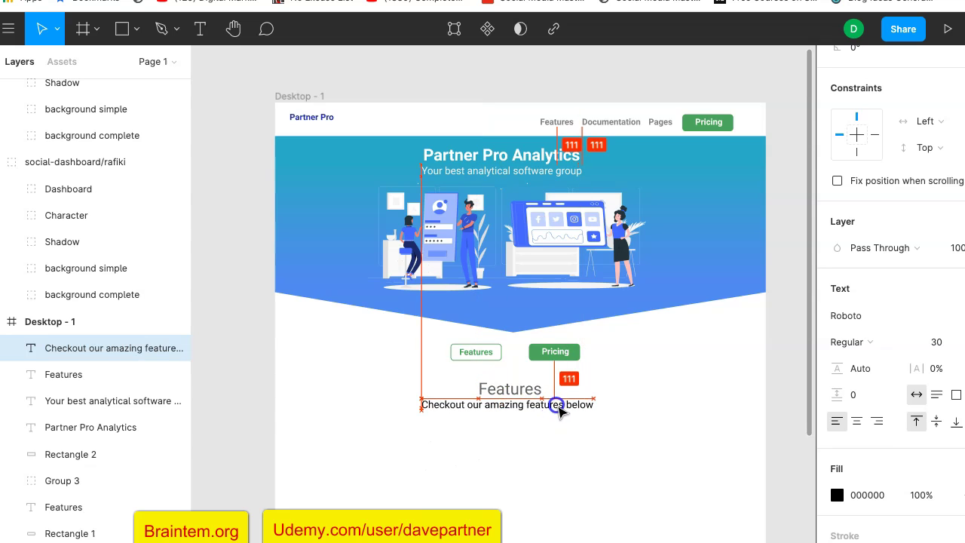
pyautogui.click(635, 407)
pyautogui.scroll(-3, 638, 407)
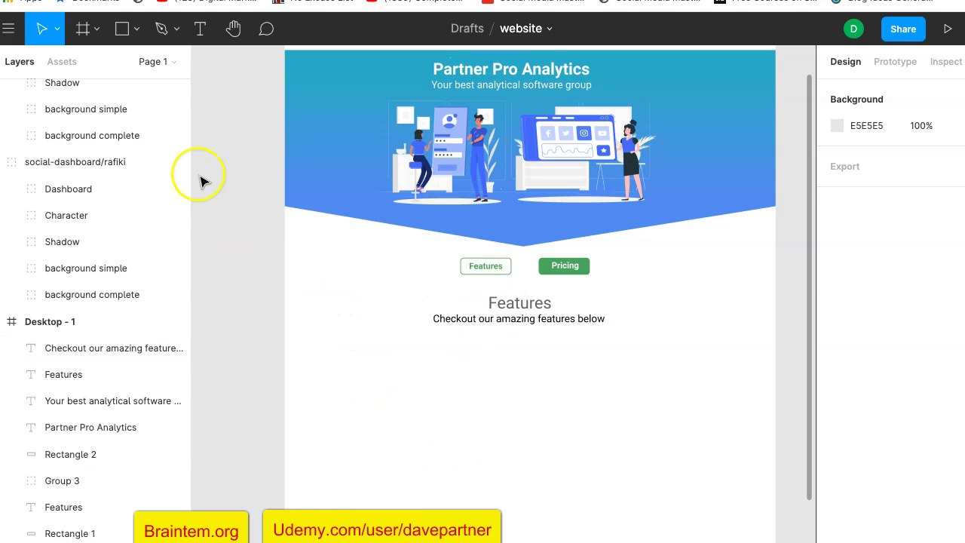
# Draw a rectangle about 459 × 263 below the features tagline, toward the page's left side.
pyautogui.scroll(4, 97, 189)
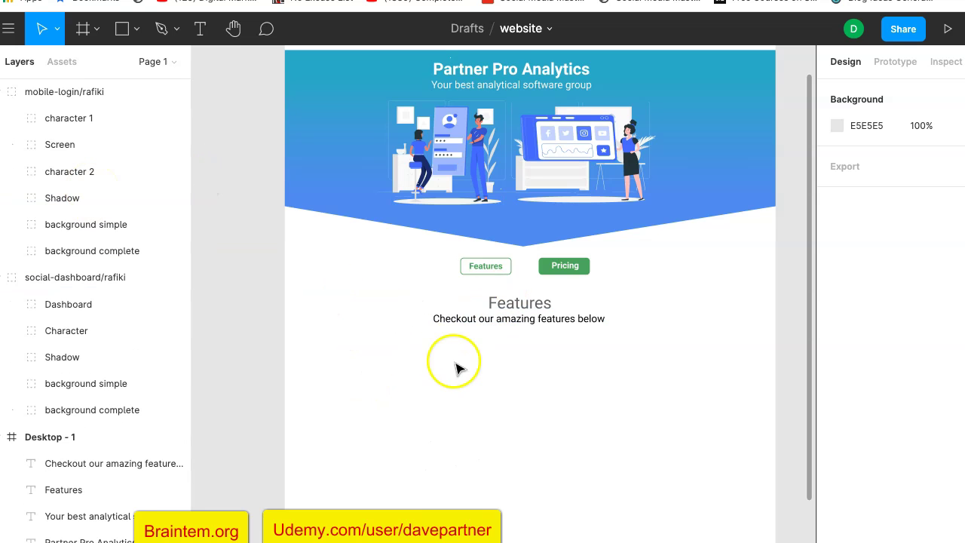
pyautogui.click(123, 31)
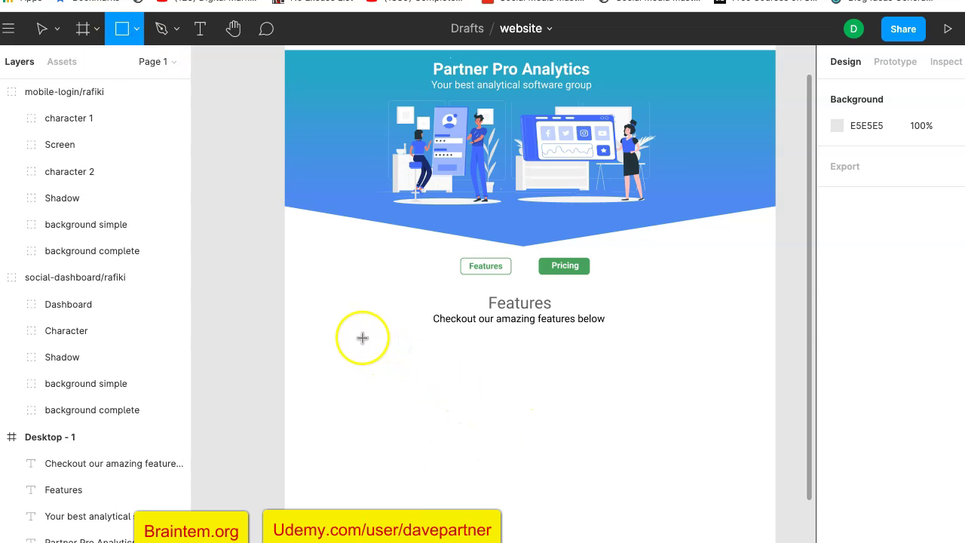
pyautogui.moveTo(346, 331)
pyautogui.mouseDown()
pyautogui.moveTo(453, 417)
pyautogui.moveTo(507, 423)
pyautogui.mouseUp()
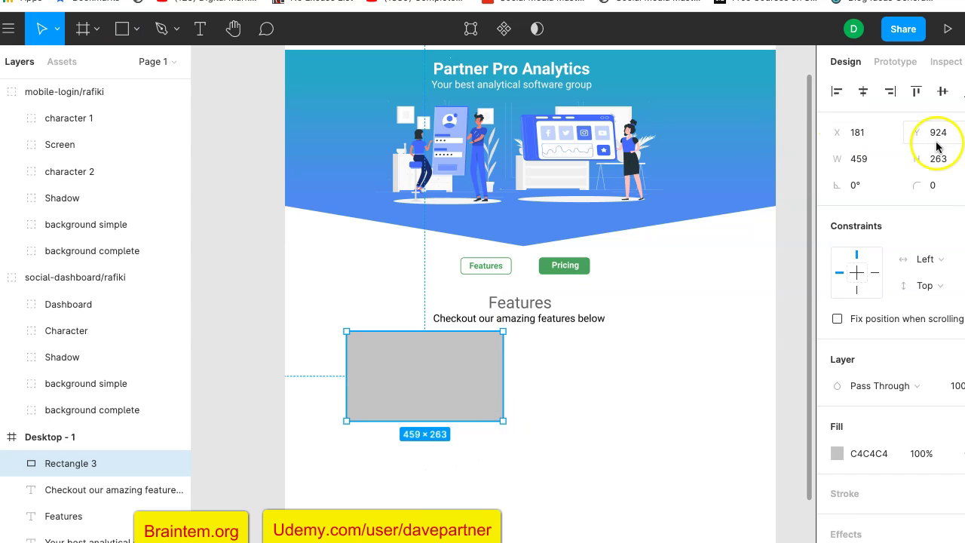
# Round the new rectangle's corners with a radius of 10, increasing it to 20.
pyautogui.click(934, 186)
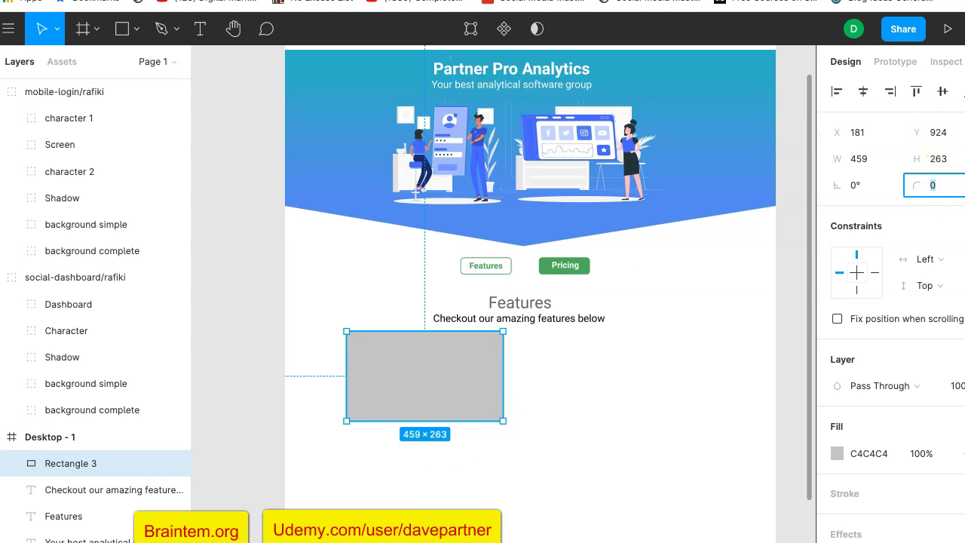
pyautogui.write('10')
pyautogui.press('Return')
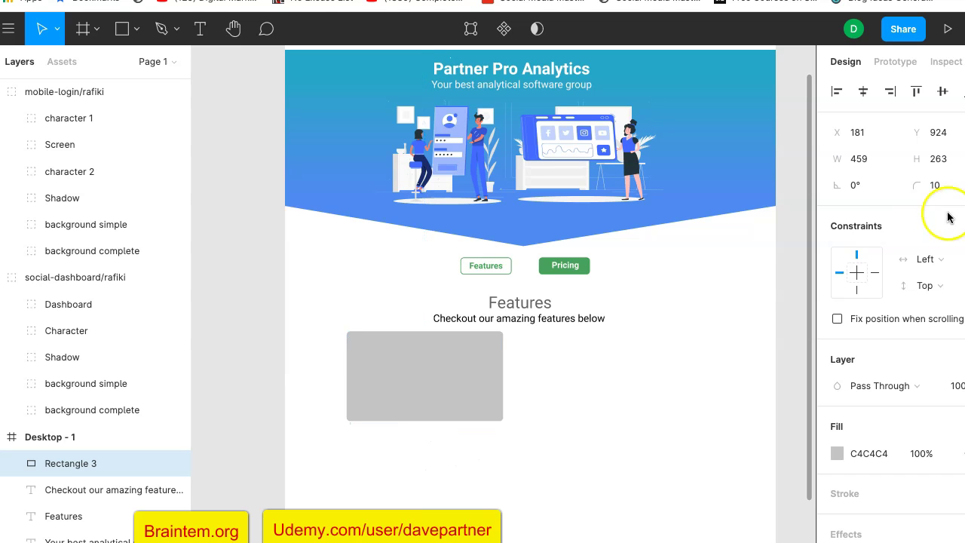
pyautogui.click(938, 186)
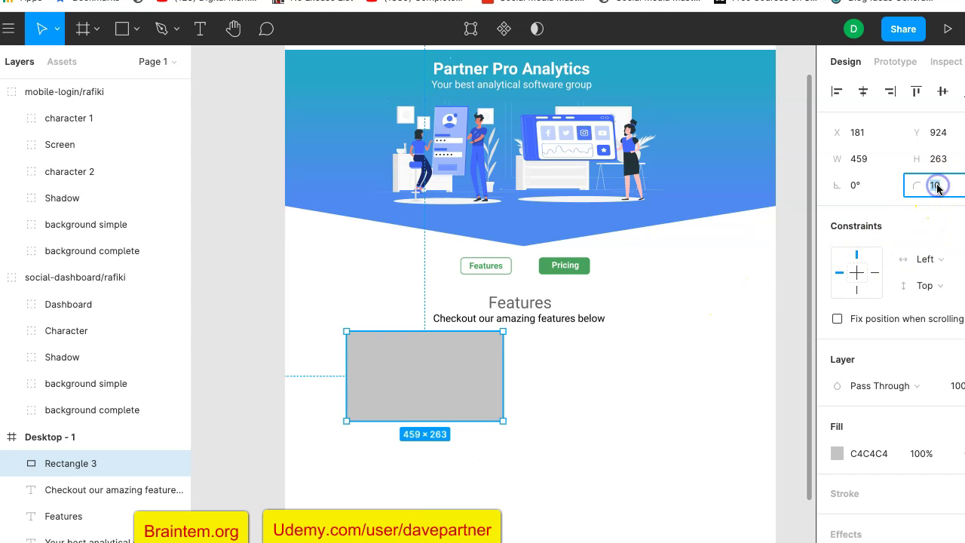
pyautogui.press('Return')
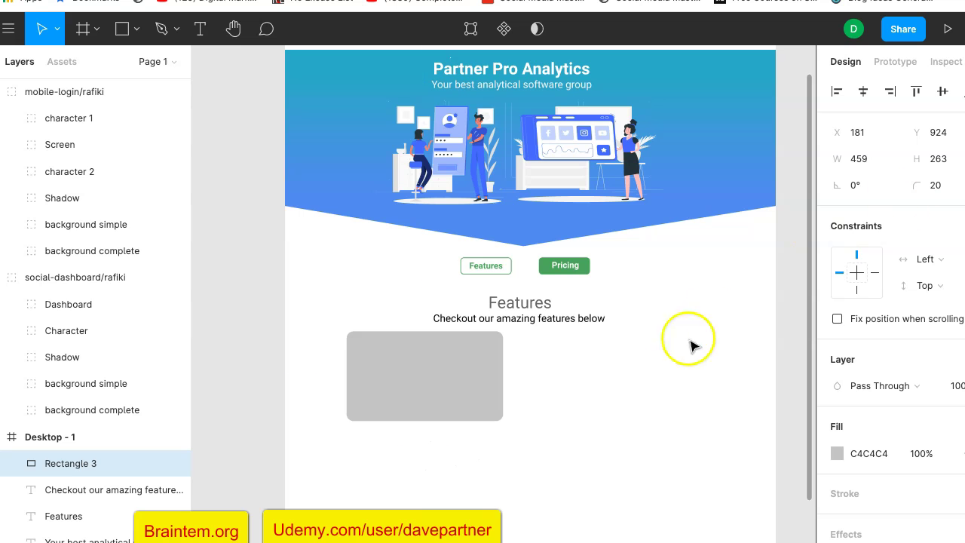
# Add the text "Important analytics" in the lower part of the rectangle and centre it horizontally.
pyautogui.scroll(5, 448, 394)
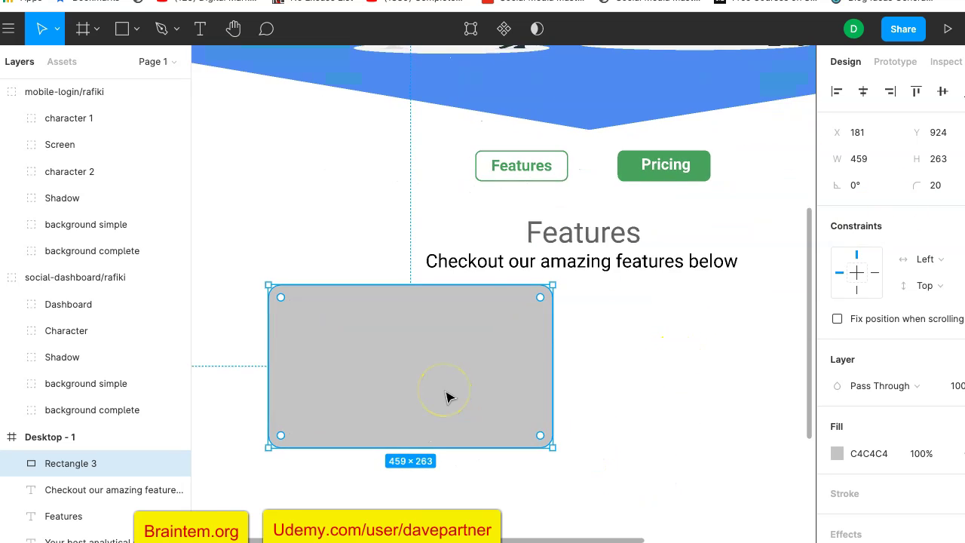
pyautogui.hscroll(-2, 448, 394)
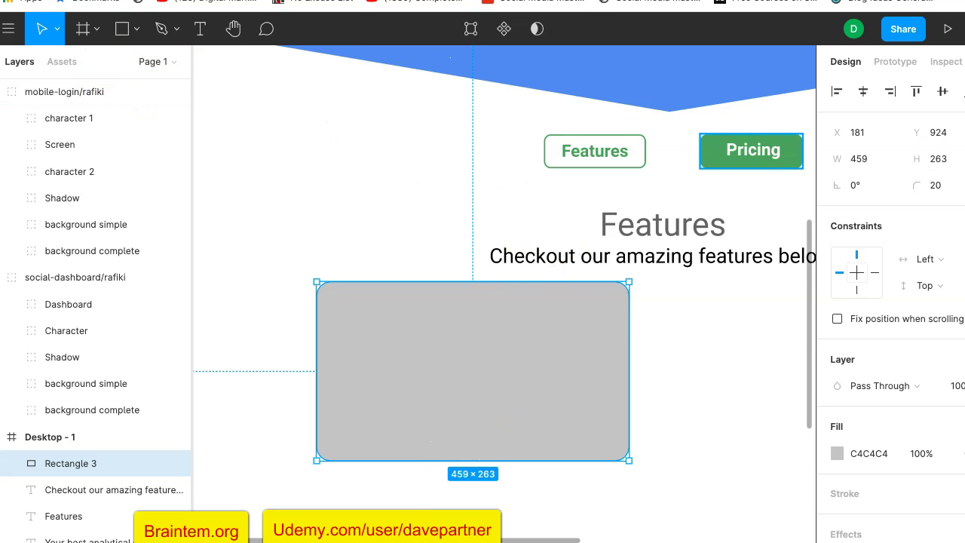
pyautogui.click(199, 29)
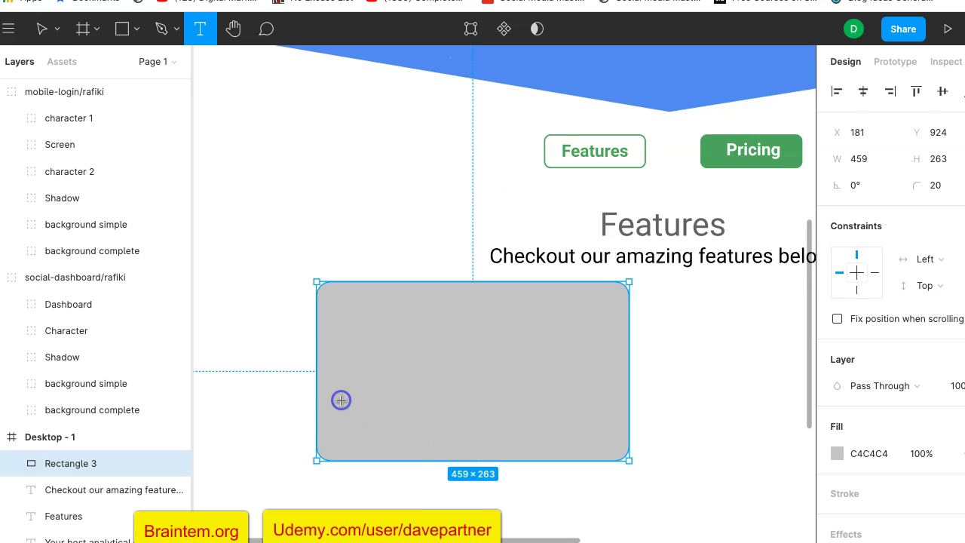
pyautogui.click(341, 399)
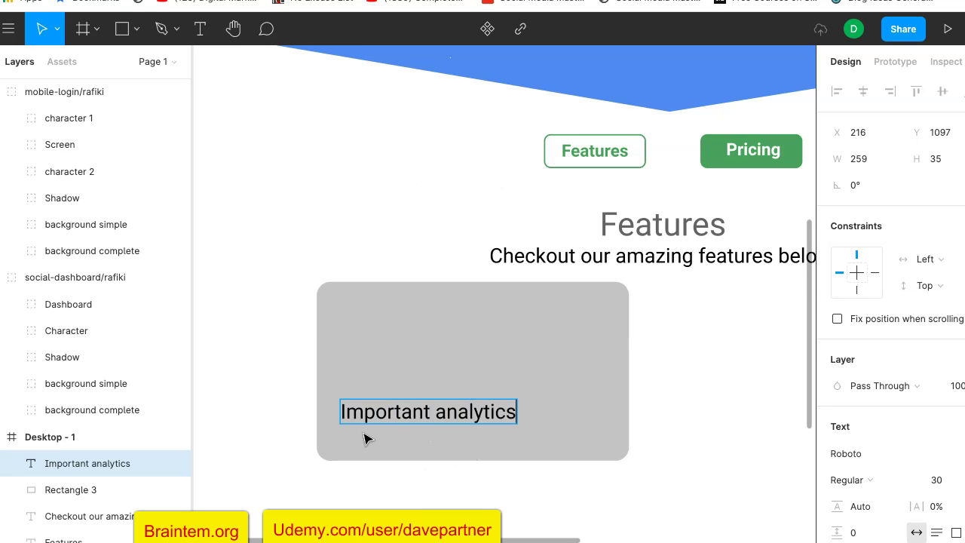
pyautogui.click(259, 379)
pyautogui.click(355, 395)
pyautogui.moveTo(384, 405); pyautogui.dragTo(435, 415)
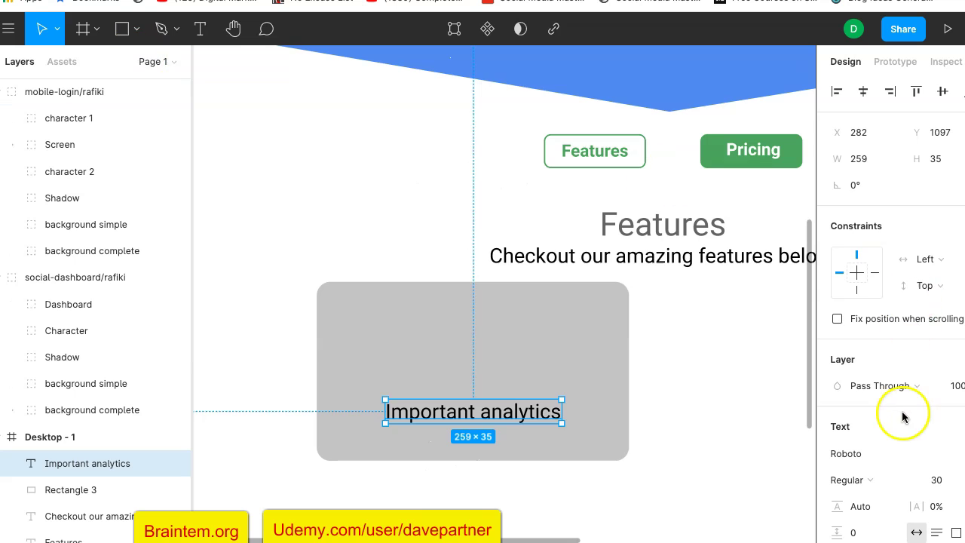
# Change the "Important analytics" text's fill to the white document colour FFFFFF.
pyautogui.scroll(-3, 912, 411)
pyautogui.scroll(-2, 905, 445)
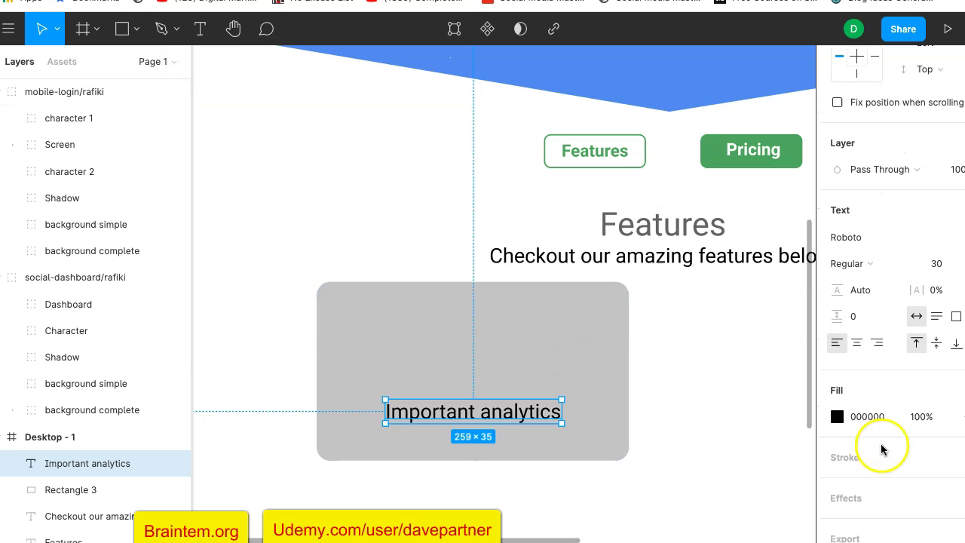
pyautogui.scroll(-1, 883, 449)
pyautogui.click(835, 383)
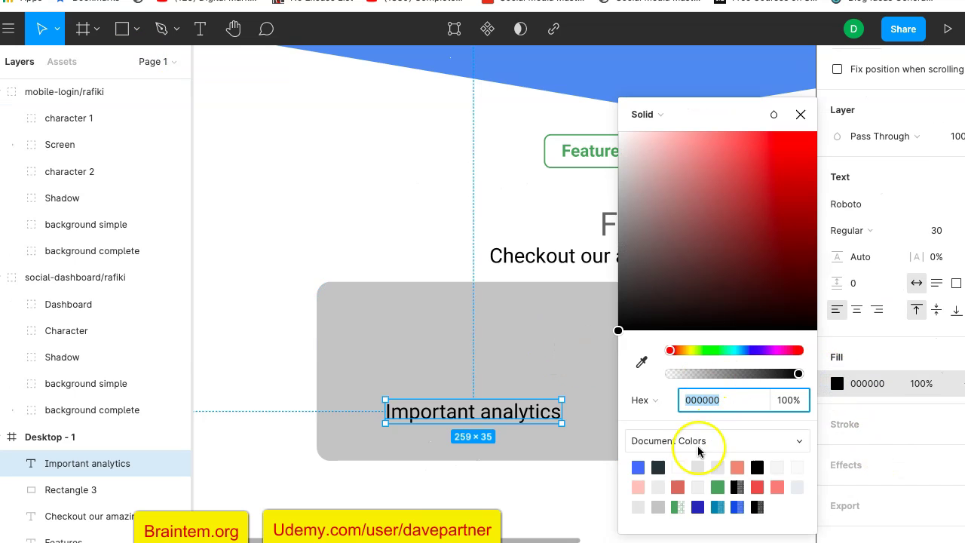
pyautogui.click(685, 467)
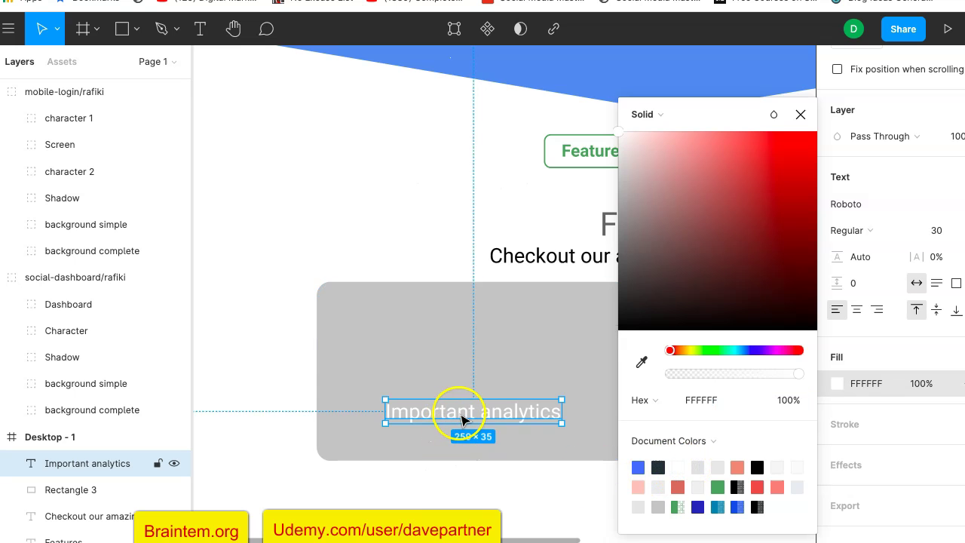
pyautogui.click(467, 235)
# Set the "Important analytics" text to font size 40 and recentre it inside the rectangle.
pyautogui.click(524, 418)
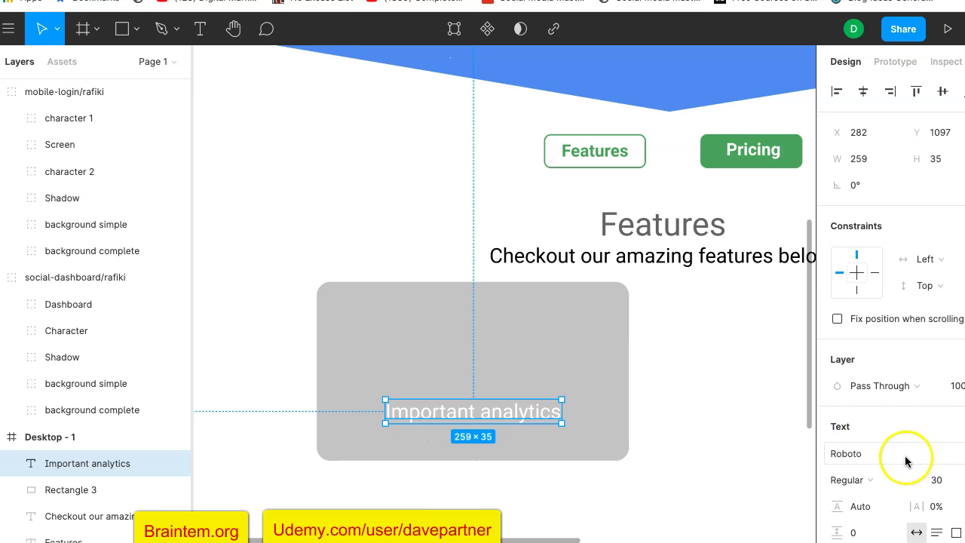
pyautogui.scroll(-2, 901, 453)
pyautogui.click(937, 426)
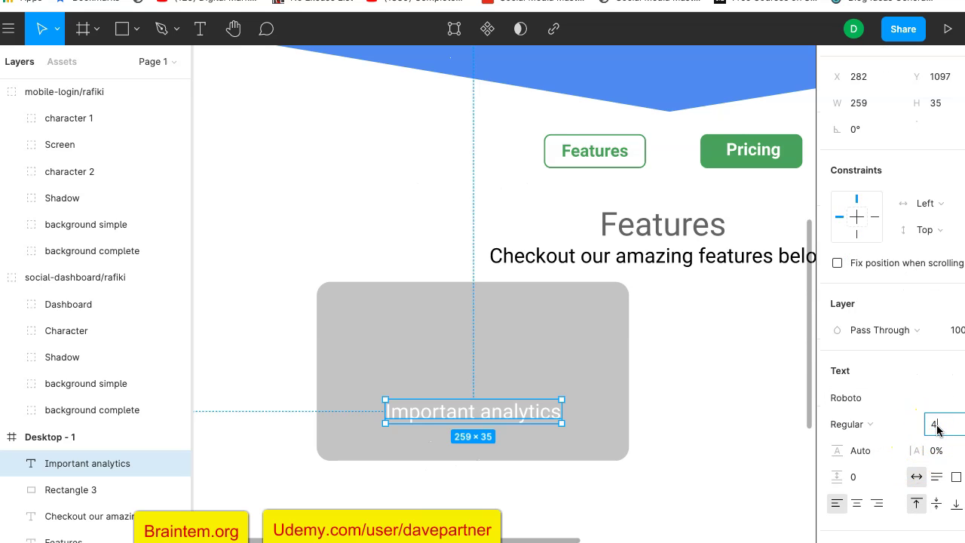
pyautogui.write('0')
pyautogui.press('Return')
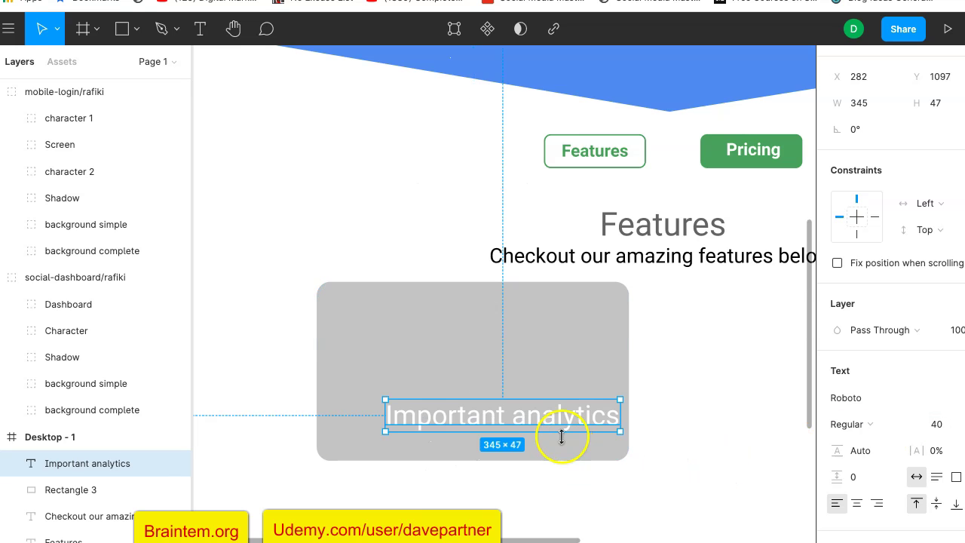
pyautogui.moveTo(552, 416); pyautogui.dragTo(524, 414)
pyautogui.click(241, 166)
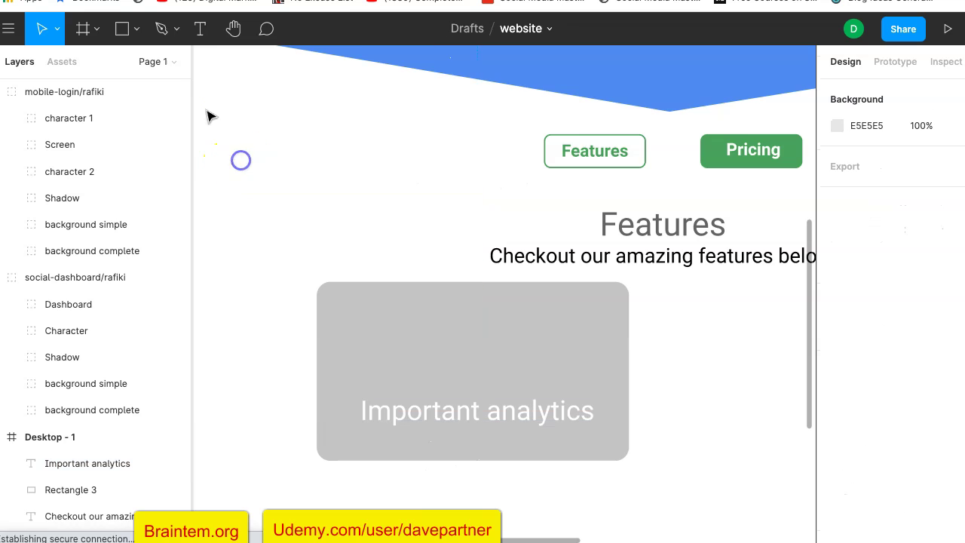
# Draw a text box about 457 × 30 under "Important analytics", spanning the rectangle's width.
pyautogui.click(200, 28)
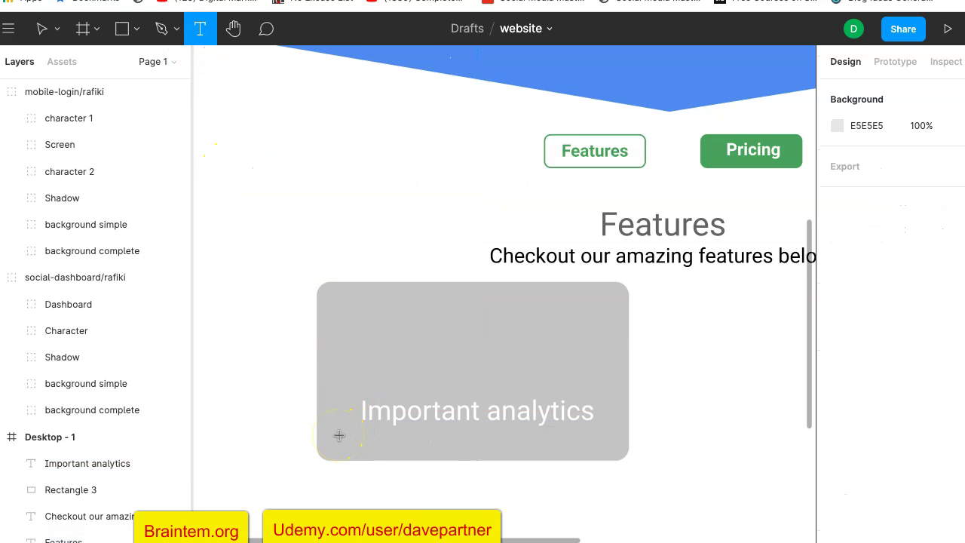
pyautogui.moveTo(317, 435); pyautogui.dragTo(625, 453)
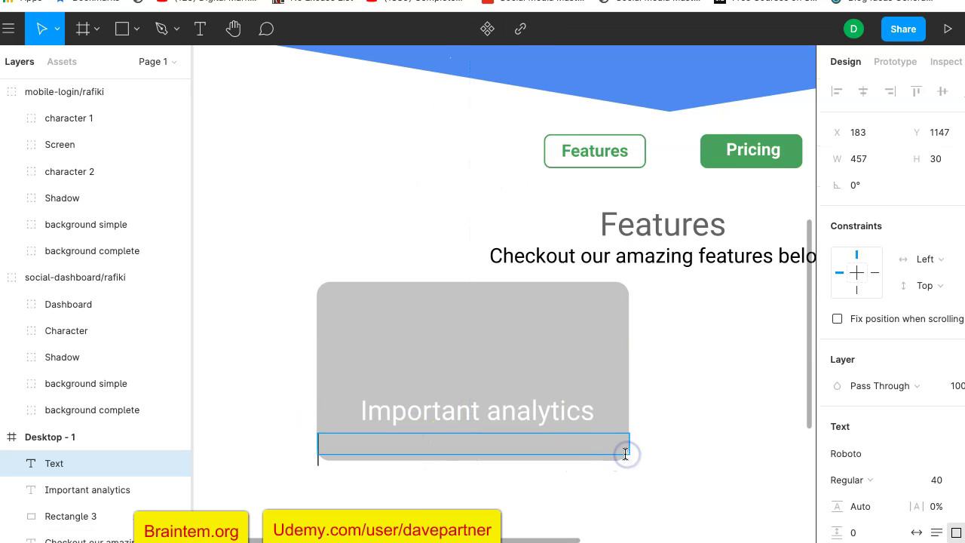
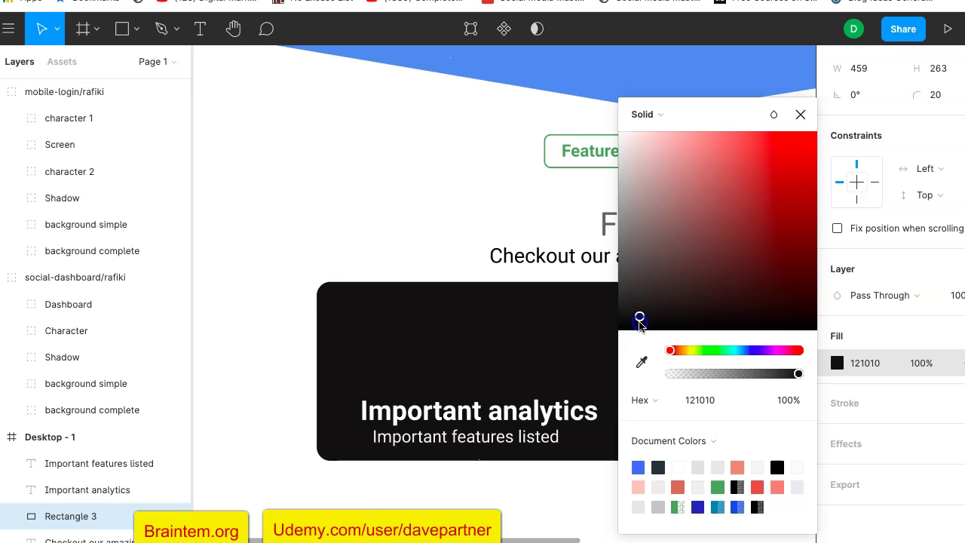
# Lower the opacity of the rectangle's 121010 fill to 60%.
pyautogui.click(798, 374)
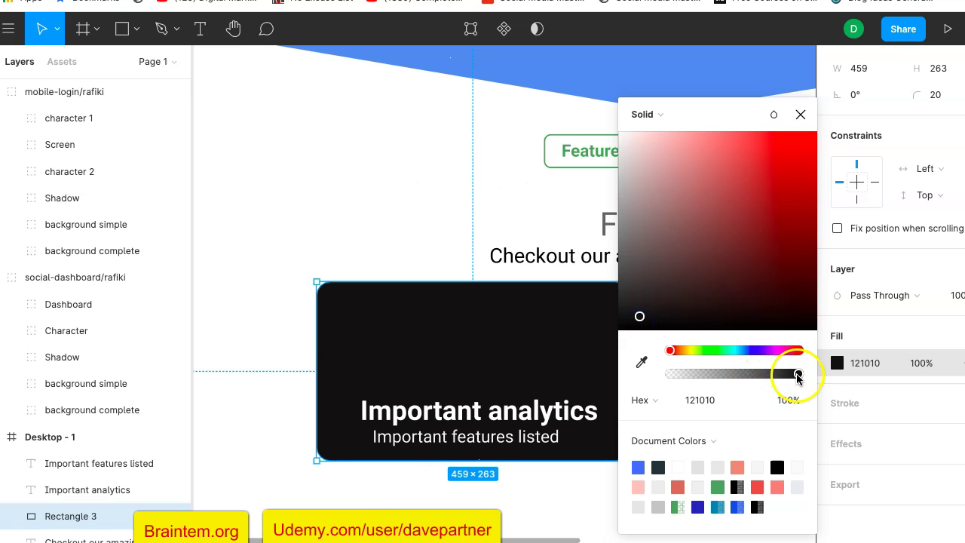
pyautogui.moveTo(798, 375); pyautogui.dragTo(748, 375)
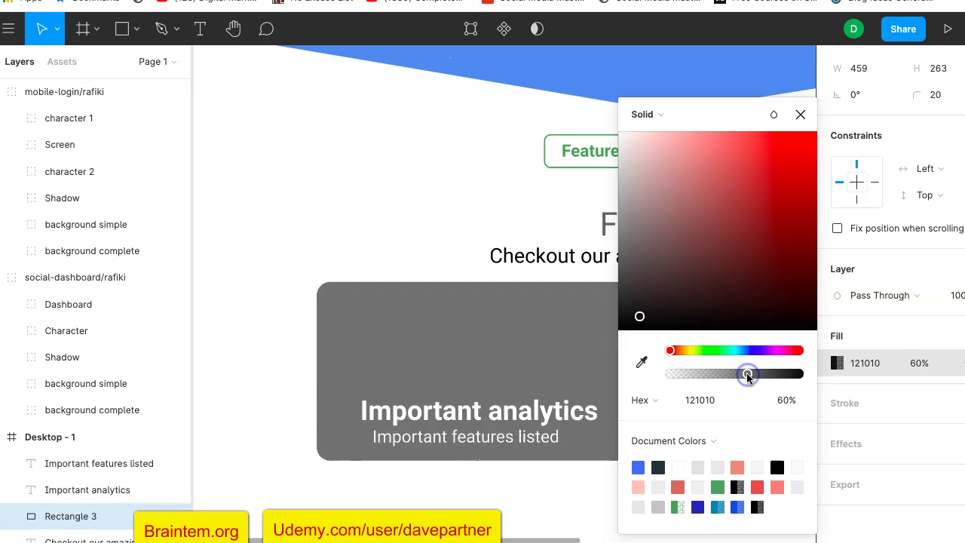
pyautogui.click(441, 261)
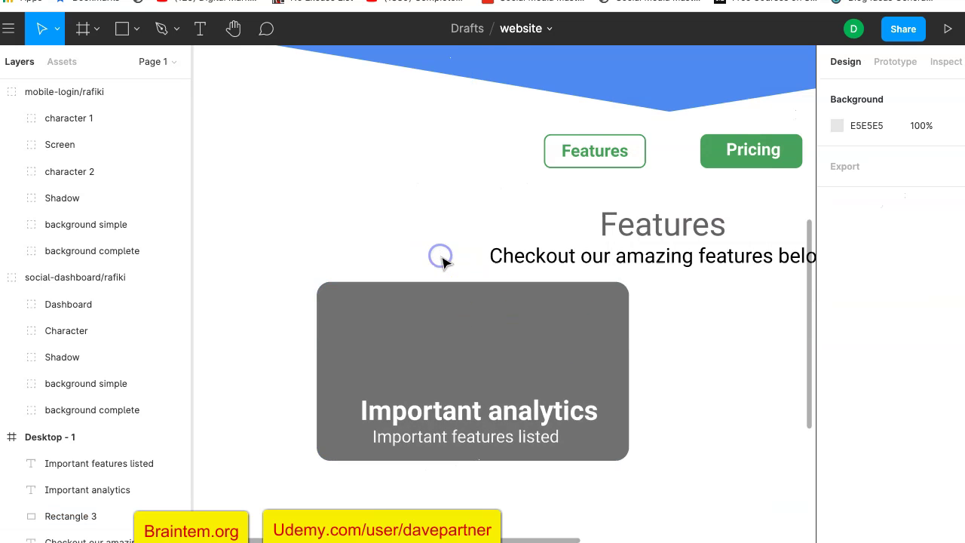
# Change the rectangle's fill to the solid green document colour and fine-tune its shade to 669968.
pyautogui.scroll(-5, 443, 262)
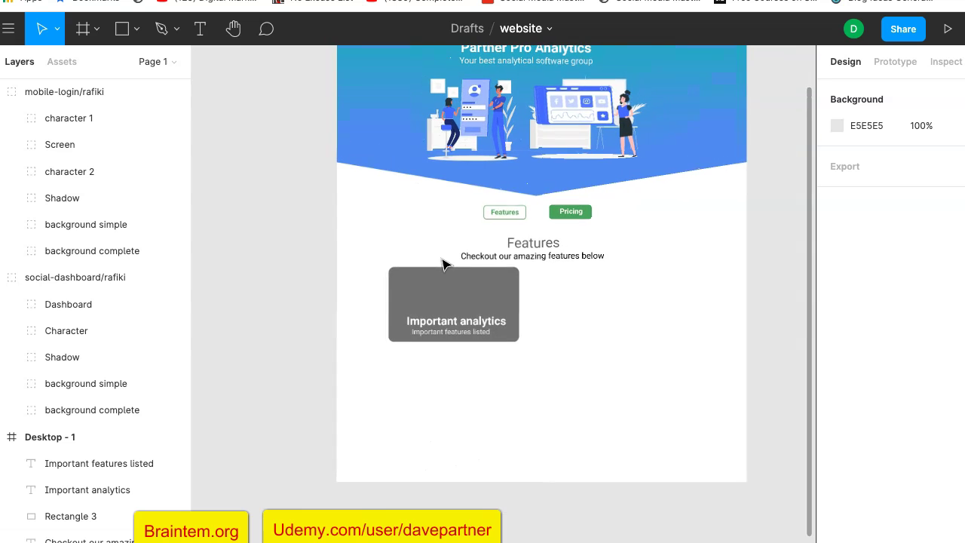
pyautogui.scroll(3, 445, 265)
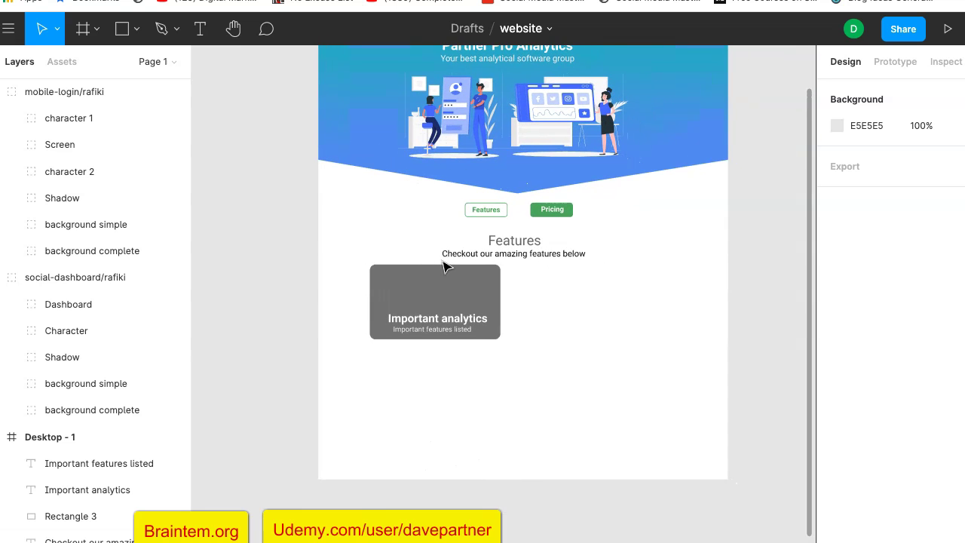
pyautogui.scroll(5, 413, 243)
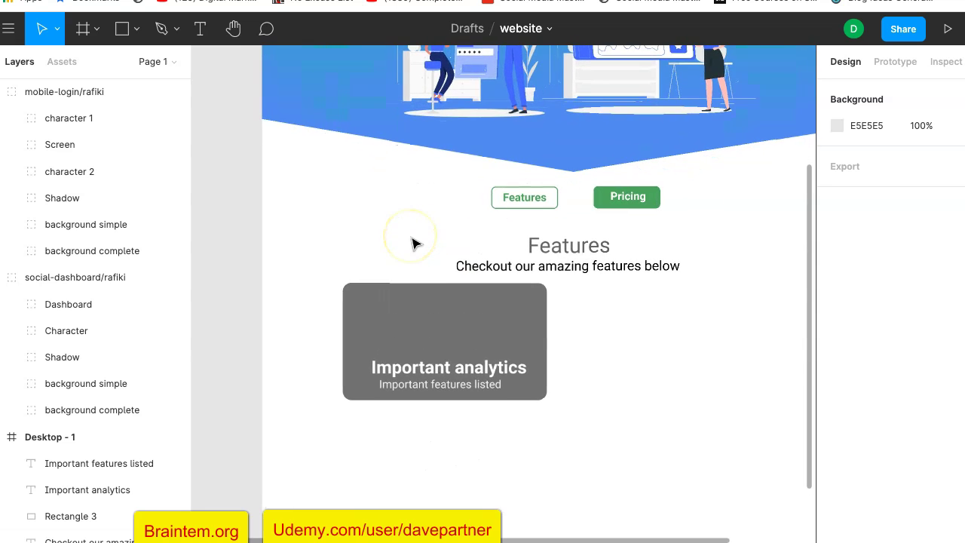
pyautogui.scroll(-4, 413, 243)
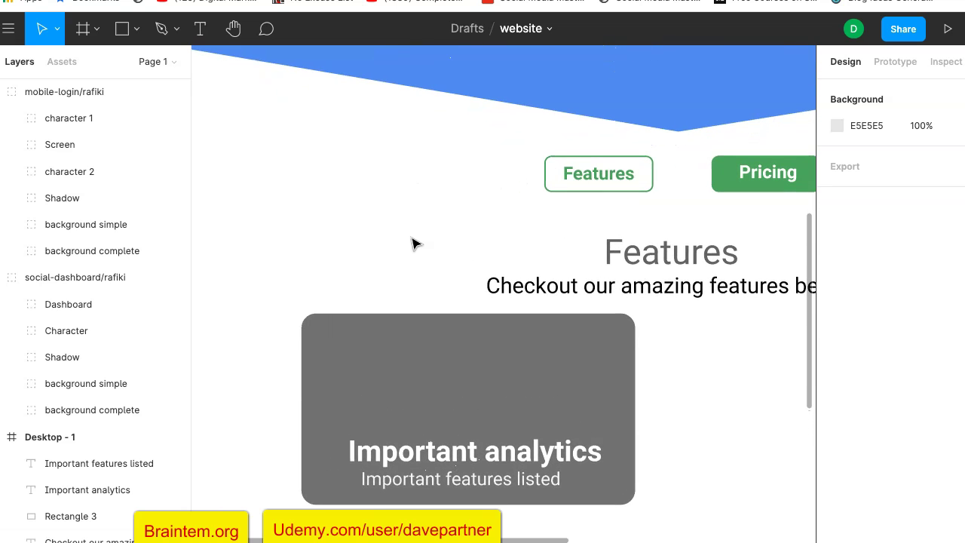
pyautogui.click(448, 342)
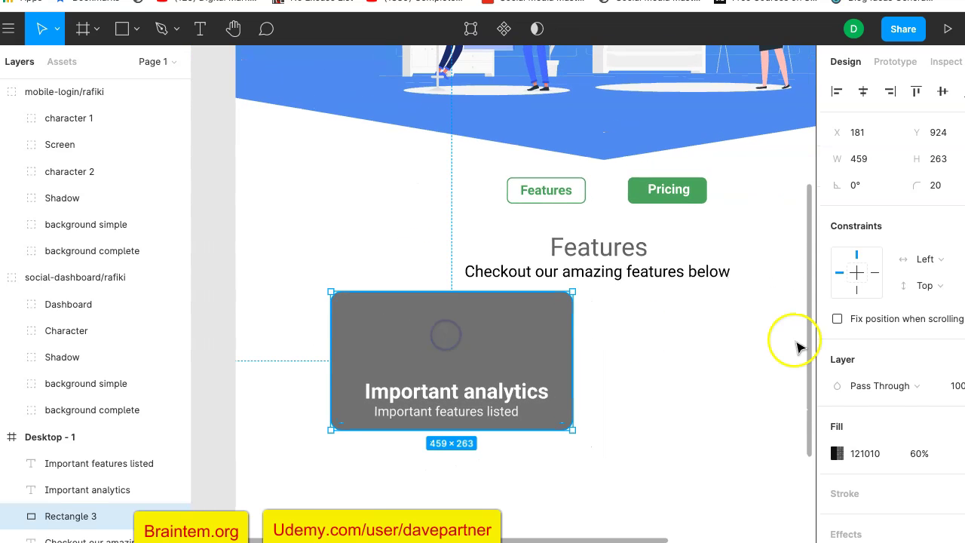
pyautogui.click(838, 454)
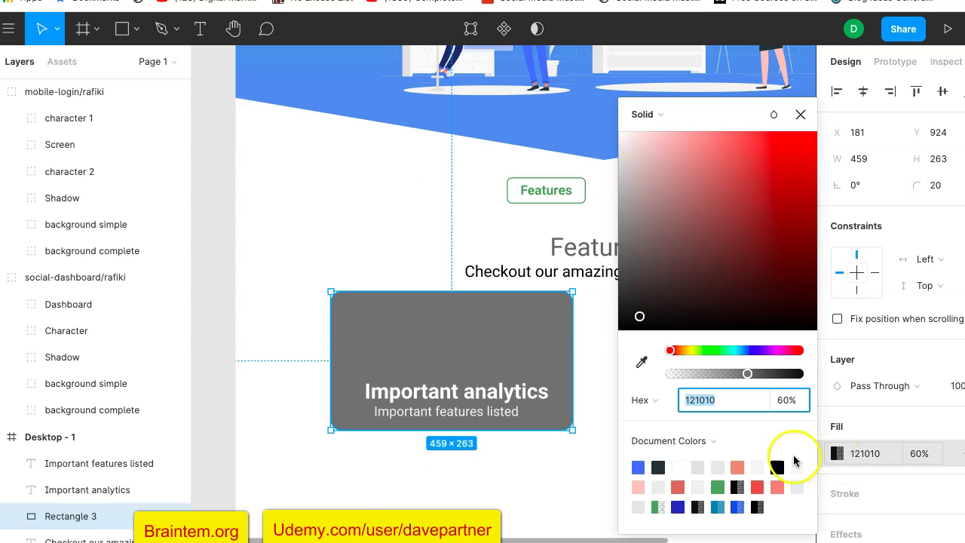
pyautogui.click(718, 487)
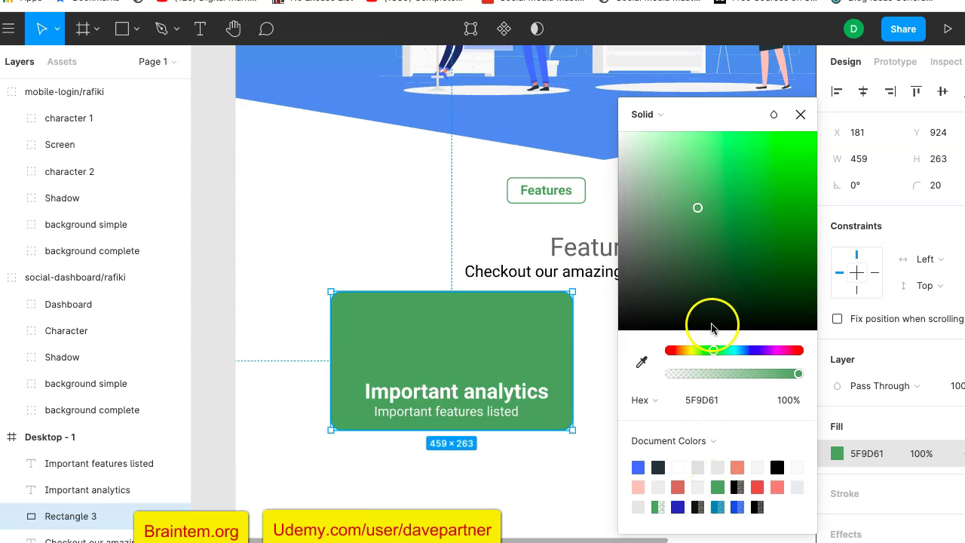
pyautogui.moveTo(691, 215)
pyautogui.mouseDown()
pyautogui.moveTo(708, 242)
pyautogui.moveTo(724, 237)
pyautogui.moveTo(731, 218)
pyautogui.moveTo(709, 209)
pyautogui.moveTo(688, 216)
pyautogui.mouseUp()
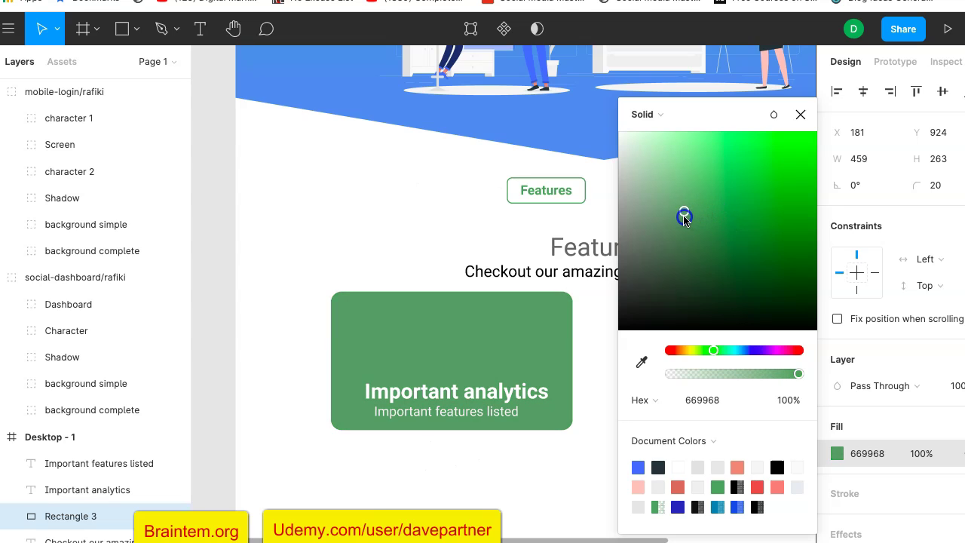
pyautogui.moveTo(684, 217); pyautogui.dragTo(684, 212)
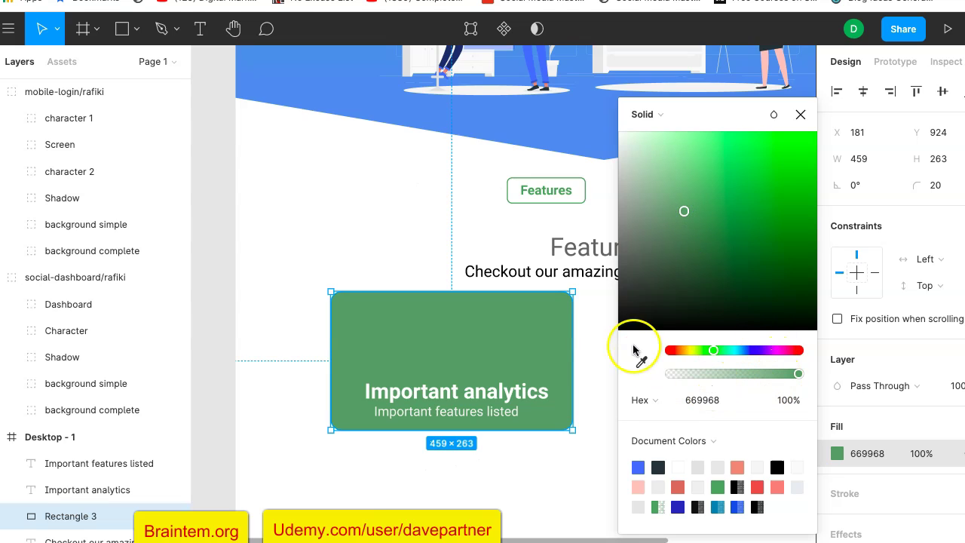
pyautogui.click(389, 242)
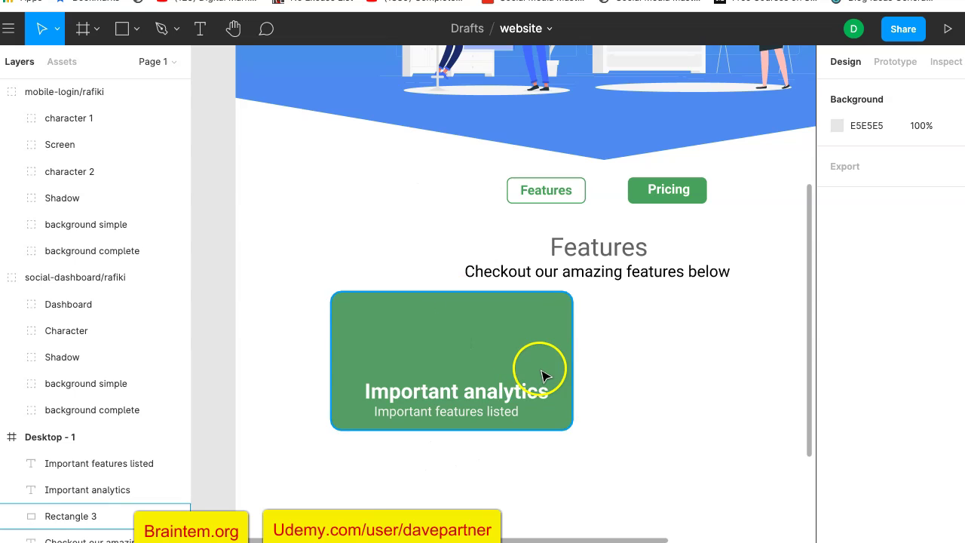
# Try to insert the illustration of a man presenting charts from the Stories by Freepik plugin with the green rectangle selected.
pyautogui.rightClick(415, 337)
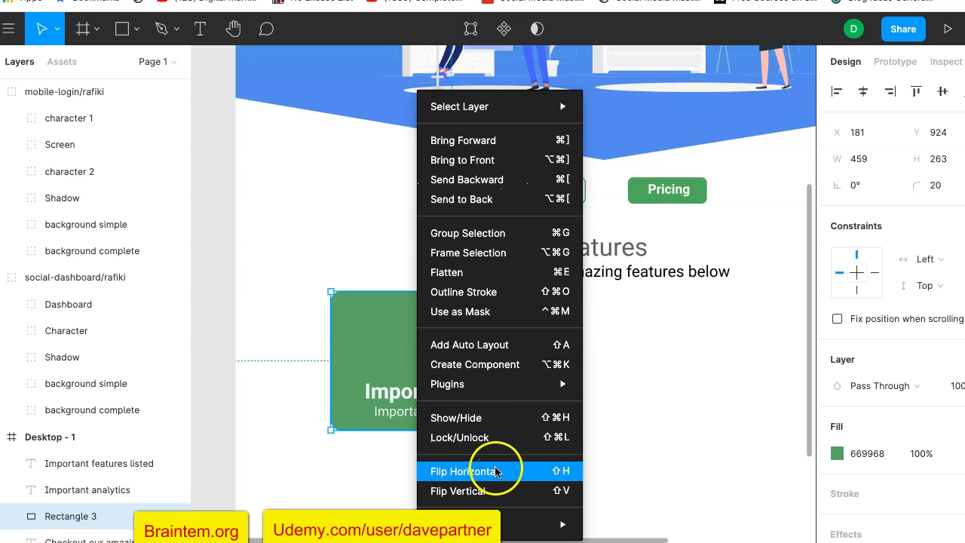
pyautogui.moveTo(521, 384)
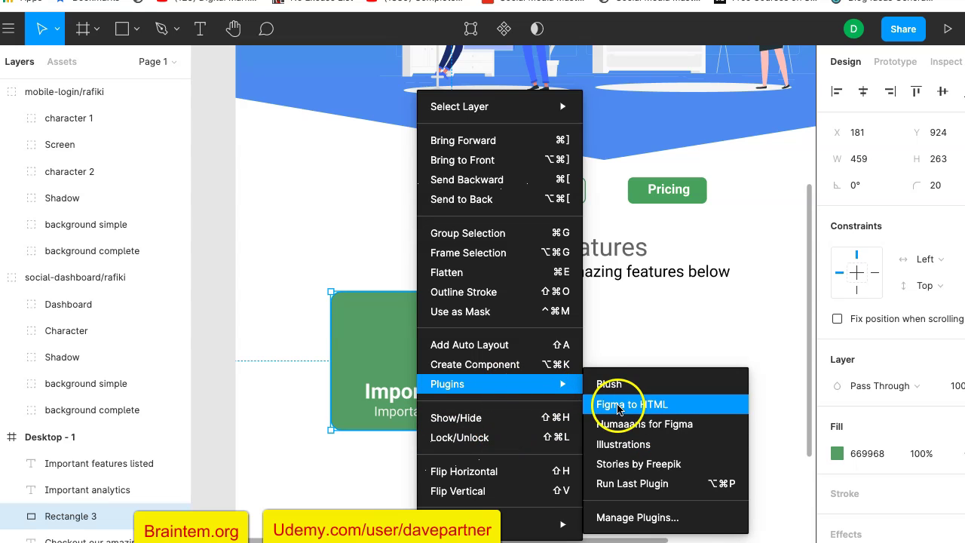
pyautogui.click(628, 465)
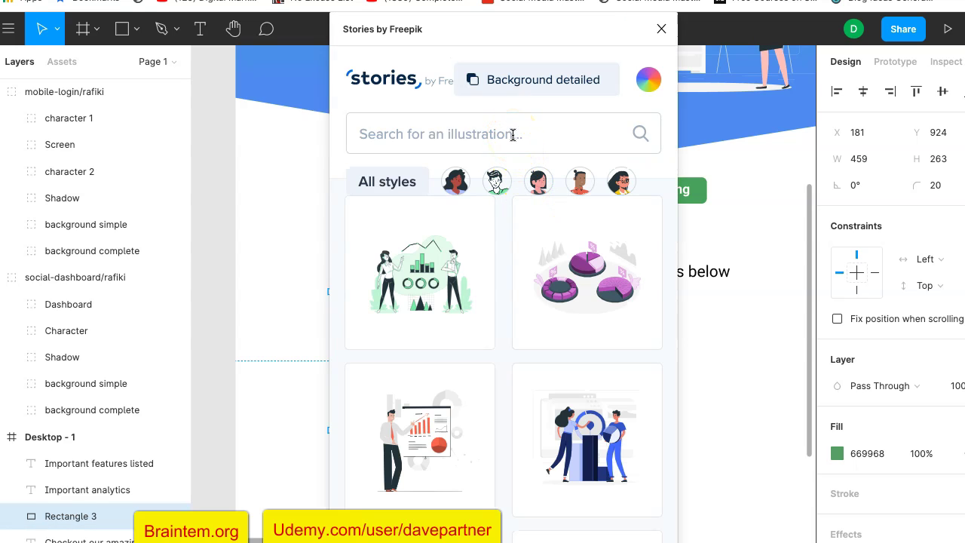
pyautogui.moveTo(471, 459); pyautogui.dragTo(439, 447)
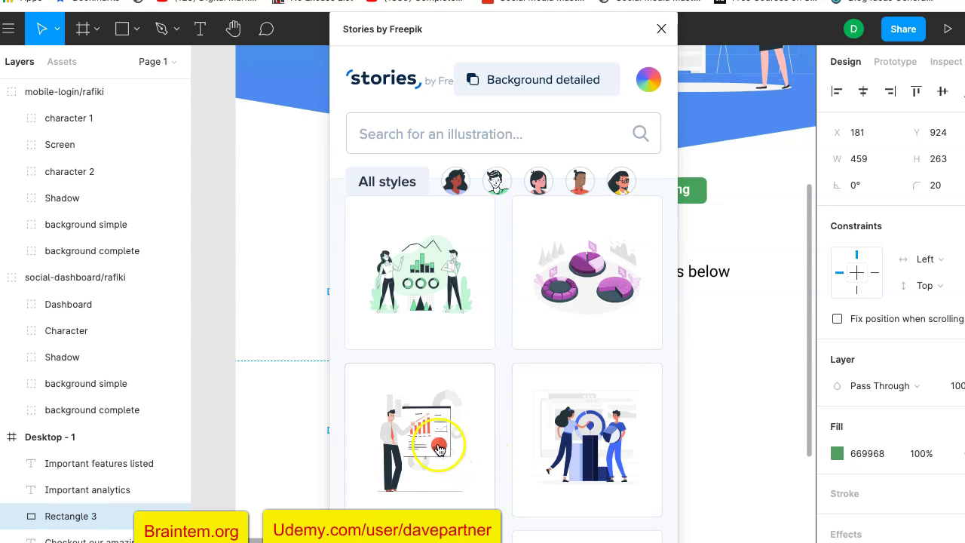
pyautogui.click(438, 448)
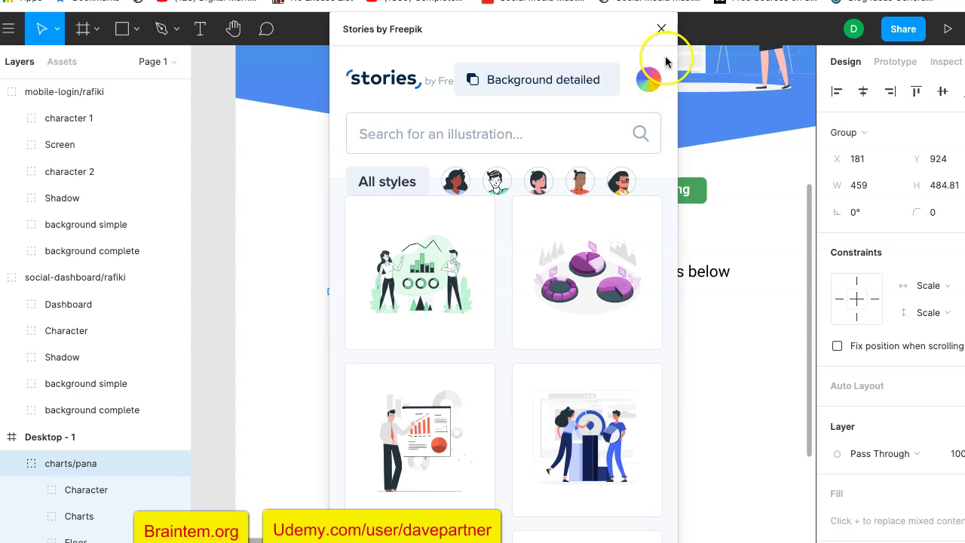
pyautogui.click(661, 29)
pyautogui.scroll(-3, 614, 377)
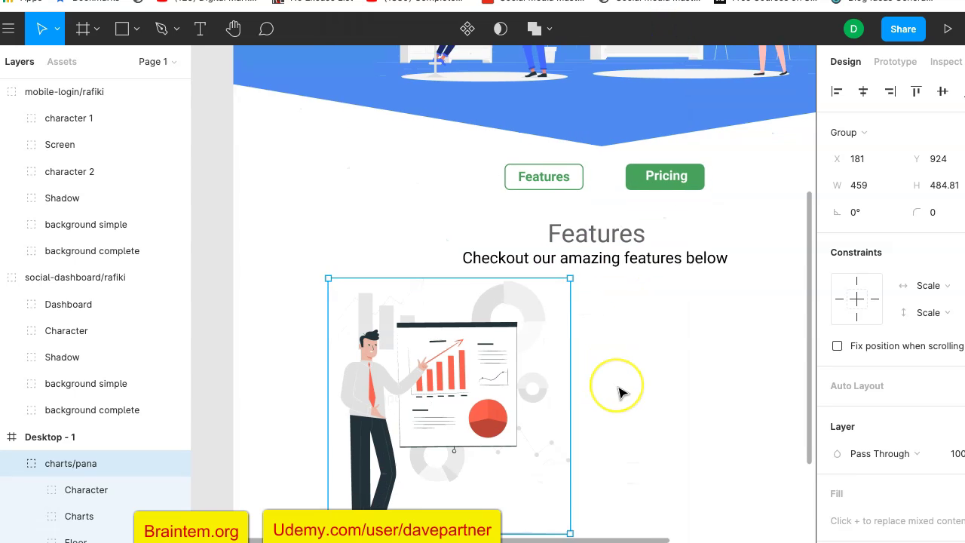
# Try shrinking the inserted charts illustration to about 153 × 143.
pyautogui.moveTo(562, 438); pyautogui.dragTo(420, 270)
pyautogui.scroll(-5, 519, 304)
pyautogui.click(516, 301)
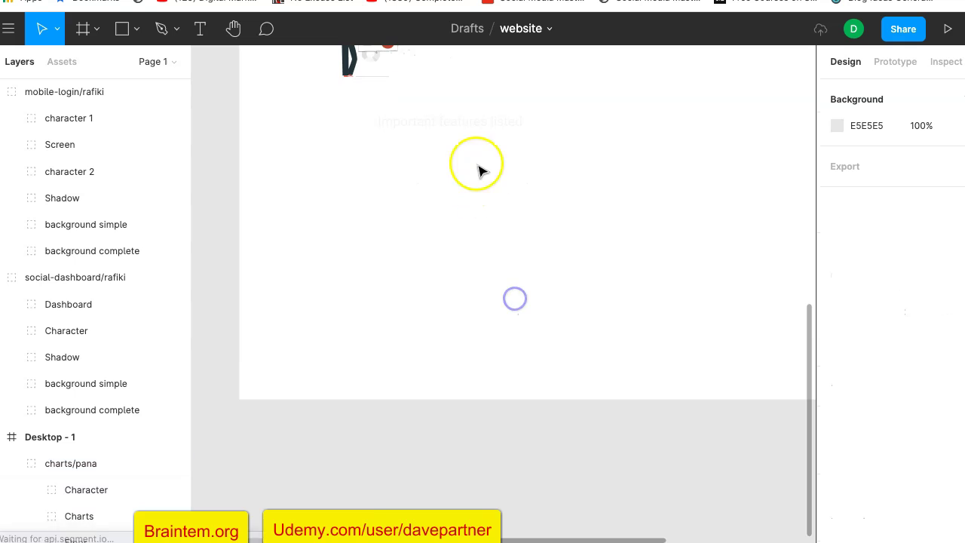
pyautogui.scroll(3, 517, 163)
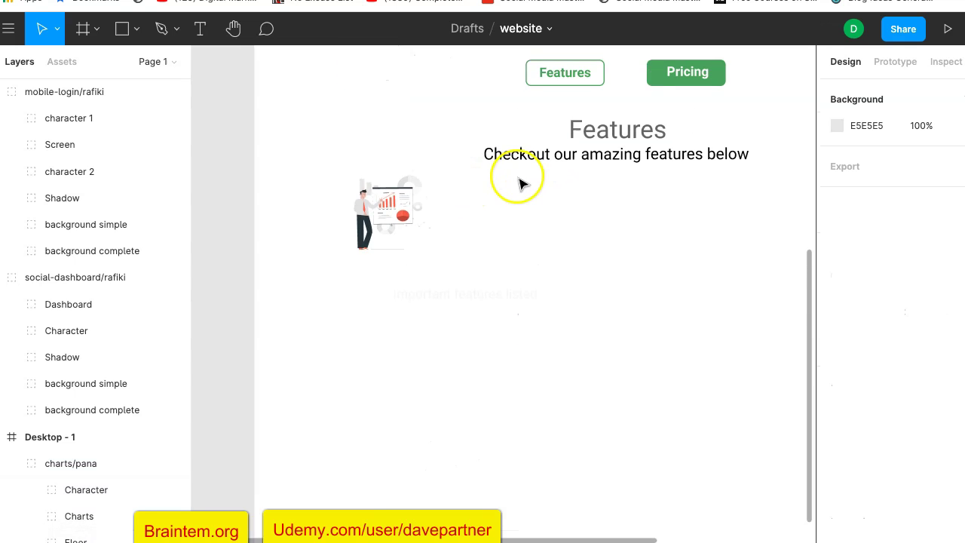
pyautogui.scroll(1, 519, 183)
# Undo the illustration's resize and its insertion to bring back the green rectangle.
pyautogui.press('super+z')
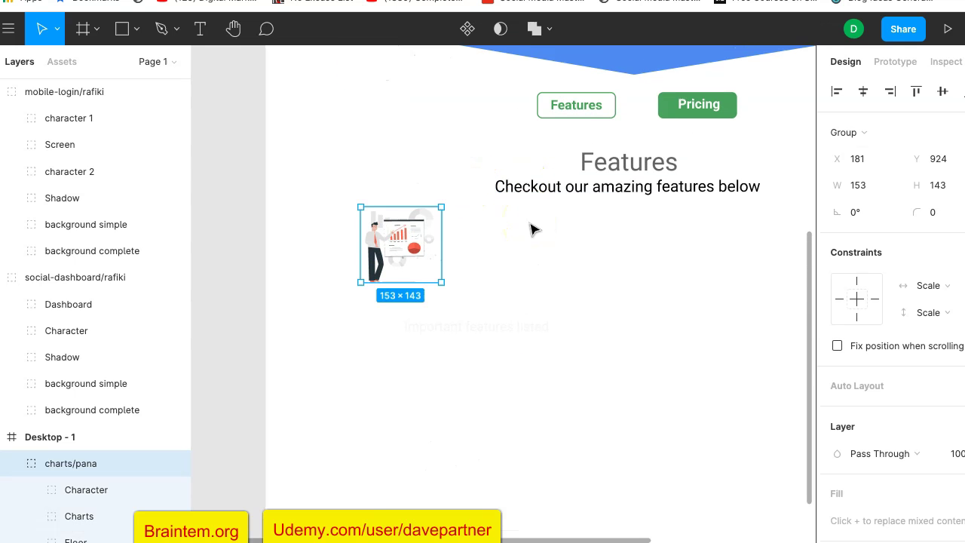
pyautogui.press('super+z')
pyautogui.press('super+z')
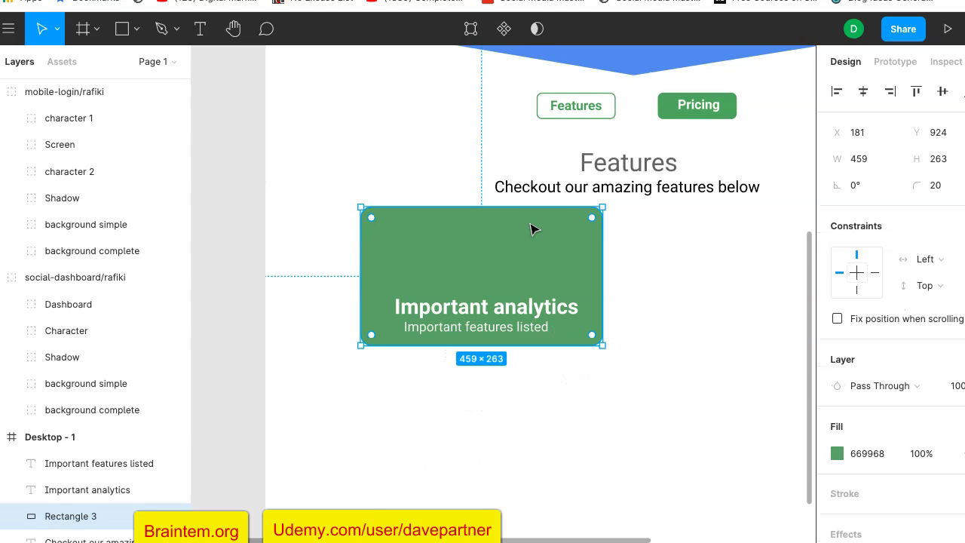
pyautogui.click(681, 277)
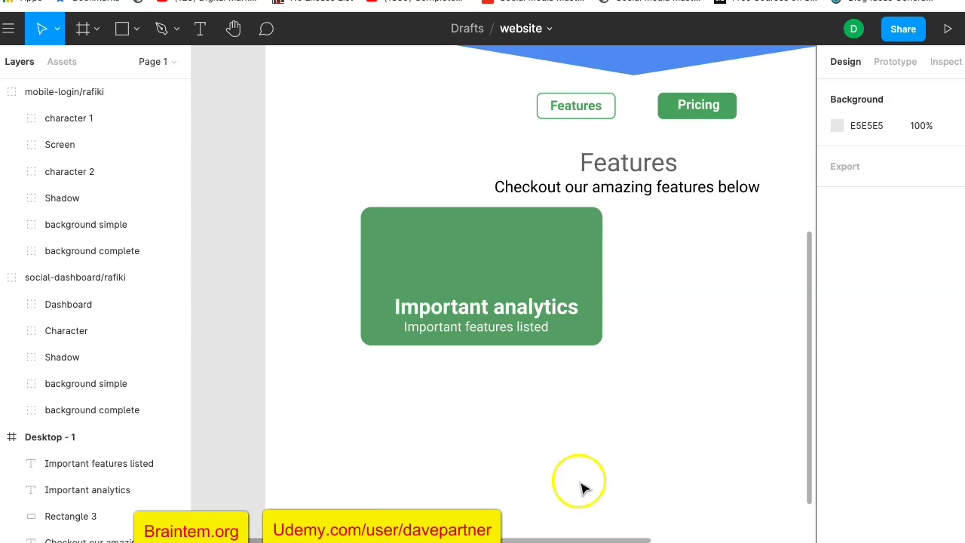
# Insert the illustration of a man presenting charts from the Stories by Freepik plugin, independently of the green rectangle.
pyautogui.rightClick(472, 385)
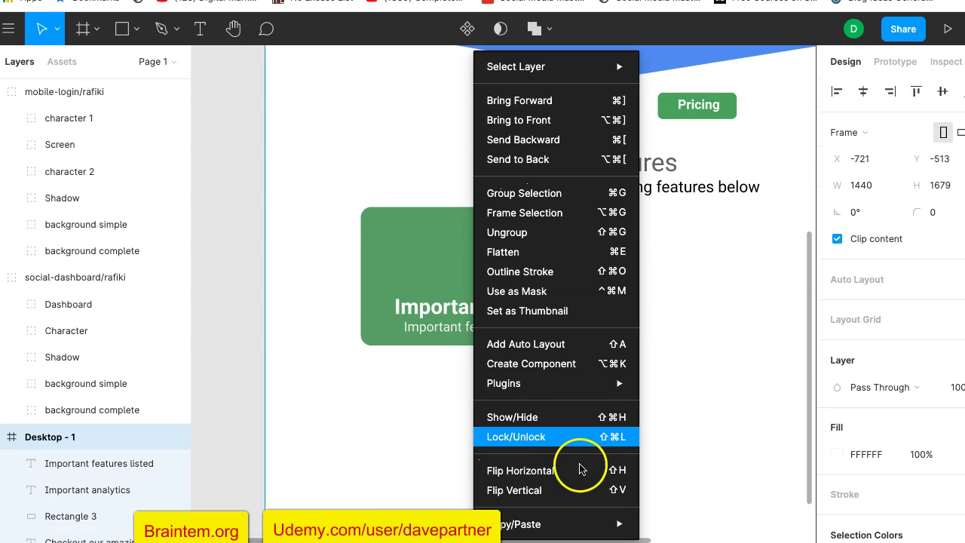
pyautogui.moveTo(581, 386)
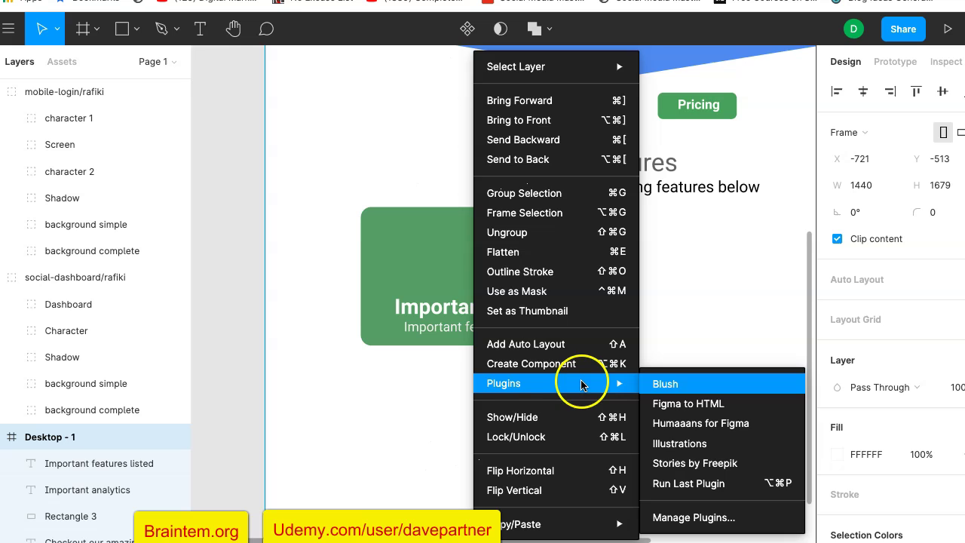
pyautogui.click(691, 466)
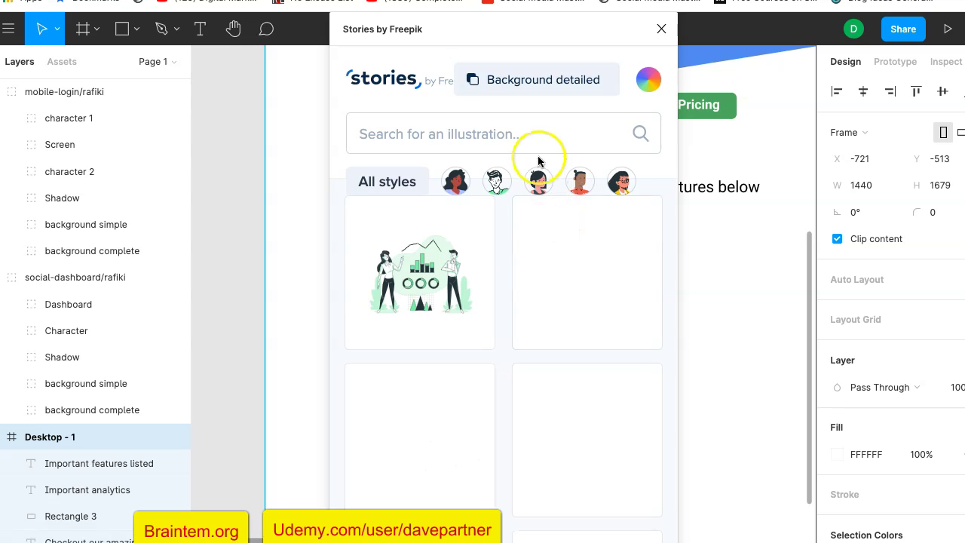
pyautogui.click(538, 136)
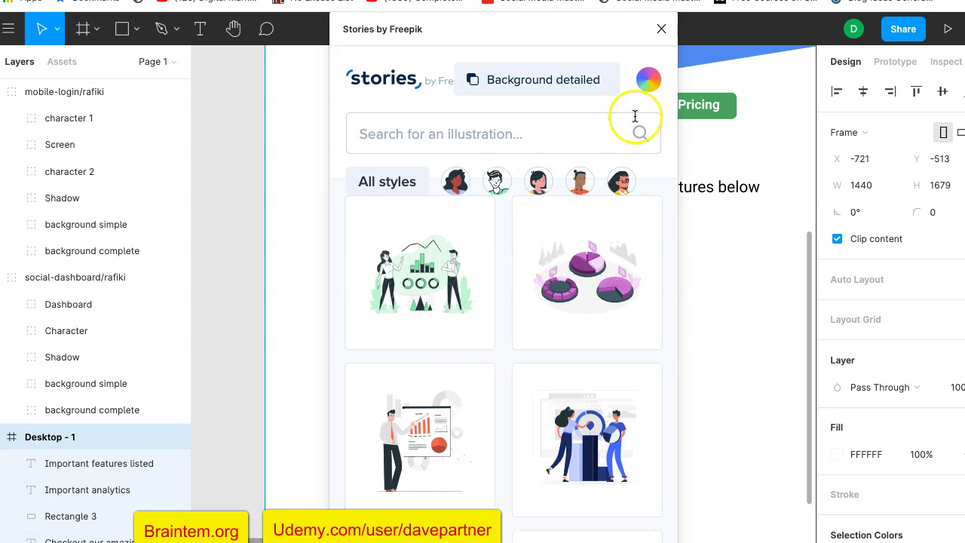
pyautogui.click(662, 29)
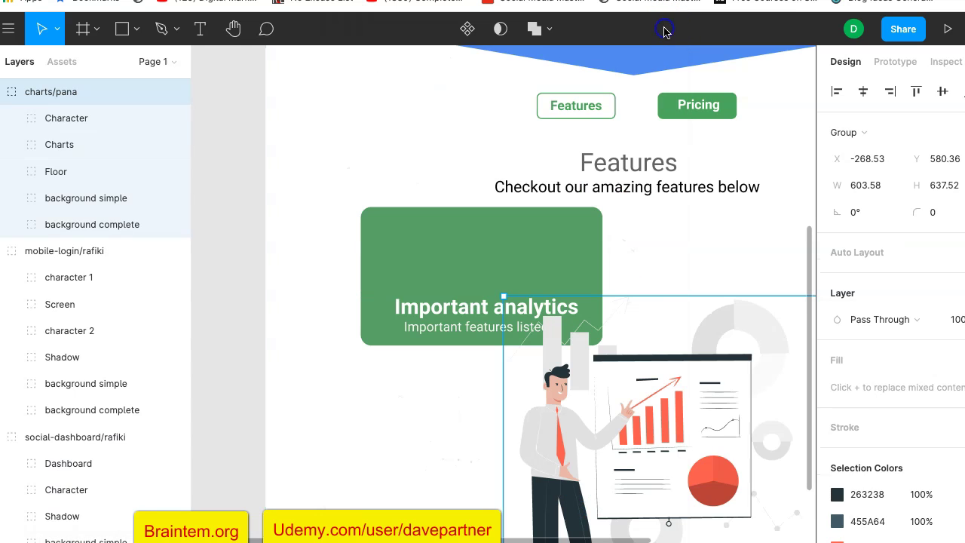
# Shrink the charts illustration to about 364 × 141 and place it inside the green card above the "Important analytics" title.
pyautogui.moveTo(695, 424); pyautogui.dragTo(549, 301)
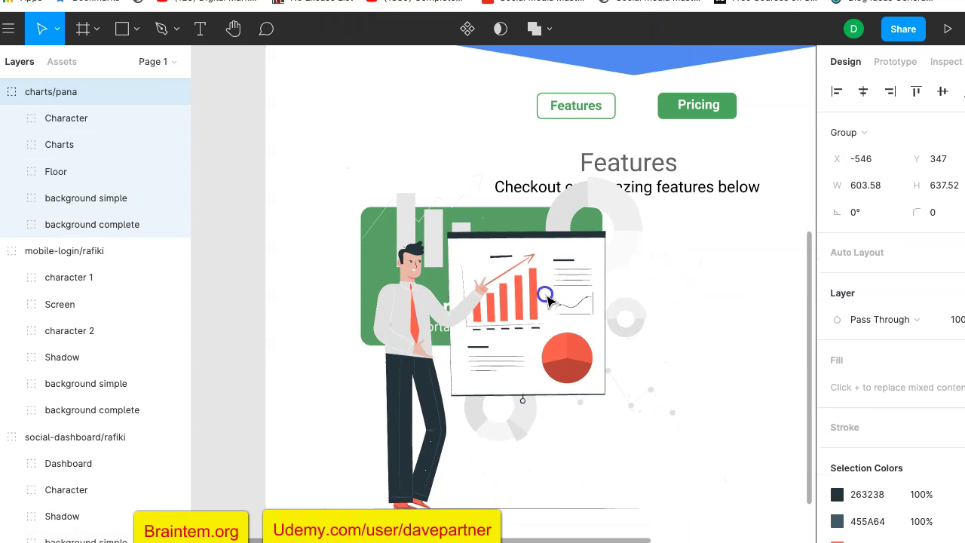
pyautogui.moveTo(675, 172); pyautogui.dragTo(517, 410)
pyautogui.moveTo(452, 468); pyautogui.dragTo(500, 270)
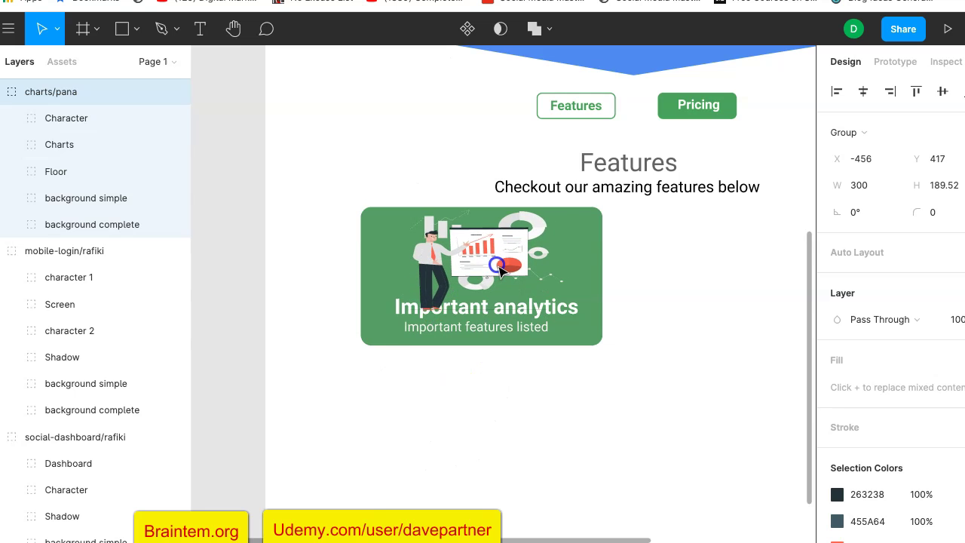
pyautogui.moveTo(560, 211); pyautogui.dragTo(548, 236)
pyautogui.moveTo(503, 275); pyautogui.dragTo(580, 256)
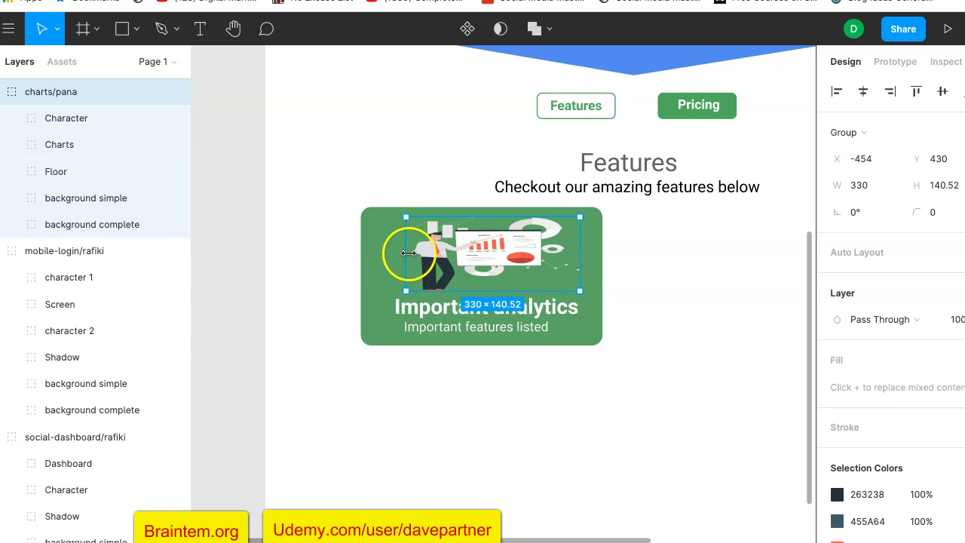
pyautogui.moveTo(407, 253); pyautogui.dragTo(389, 253)
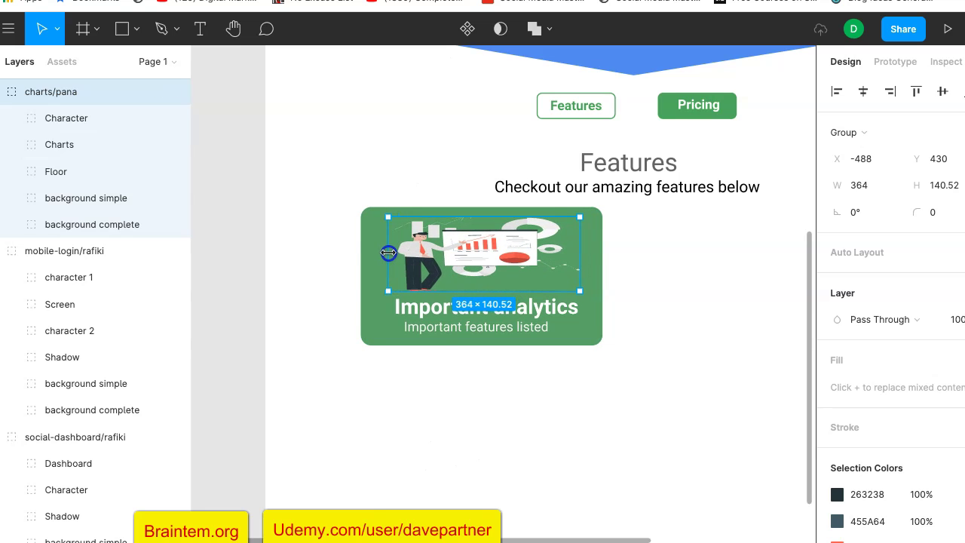
pyautogui.click(653, 250)
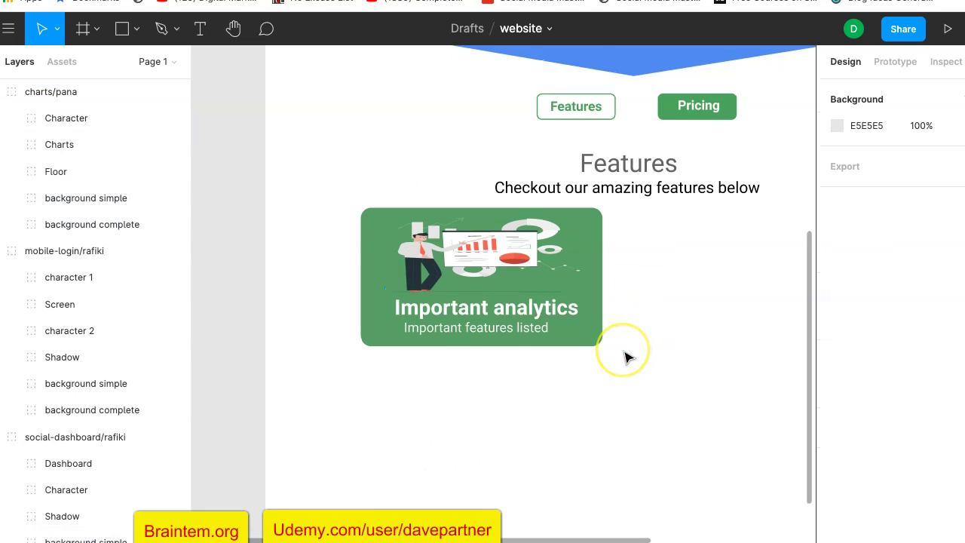
# Select the green rectangle, illustration, title and subtitle together and group them as one card.
pyautogui.scroll(4, 633, 358)
pyautogui.scroll(-3, 628, 357)
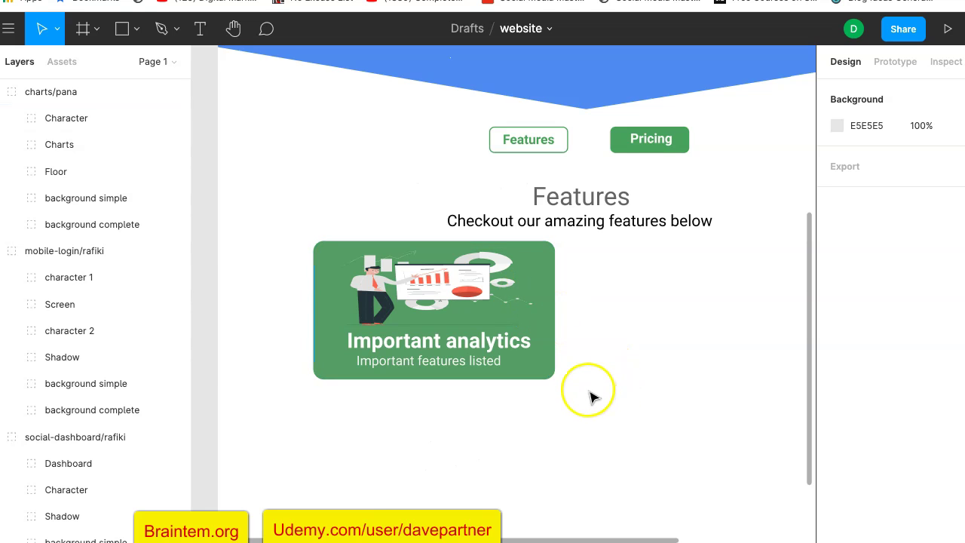
pyautogui.moveTo(580, 380); pyautogui.dragTo(310, 260)
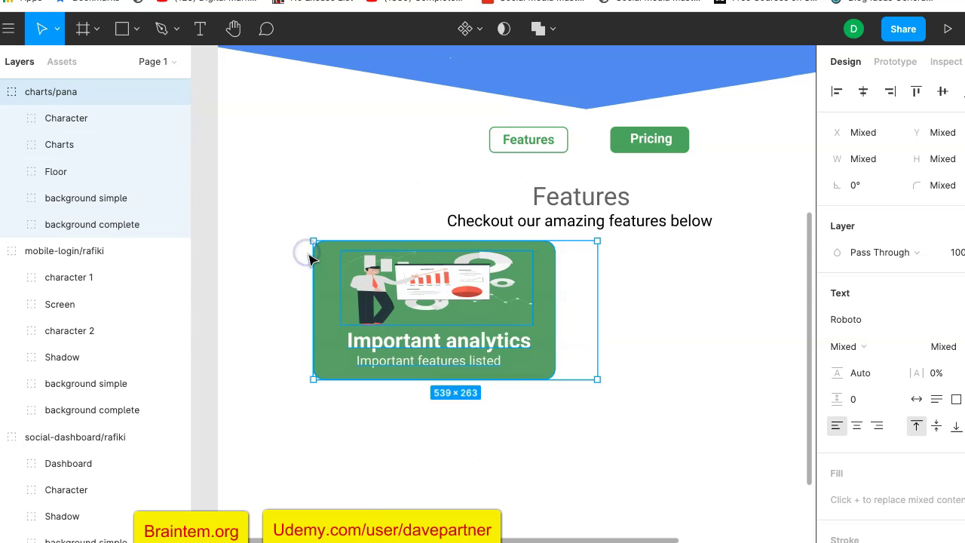
pyautogui.click(672, 435)
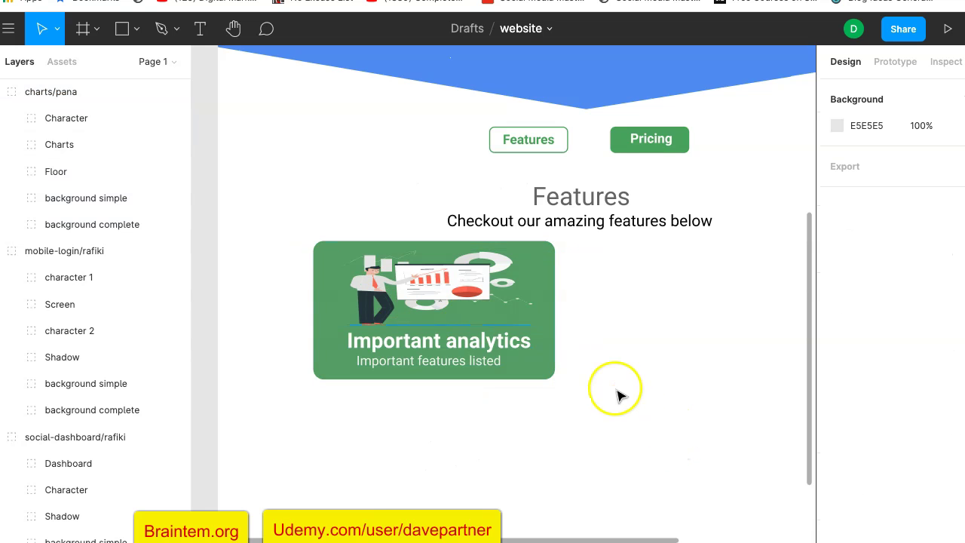
pyautogui.moveTo(334, 292); pyautogui.dragTo(317, 281)
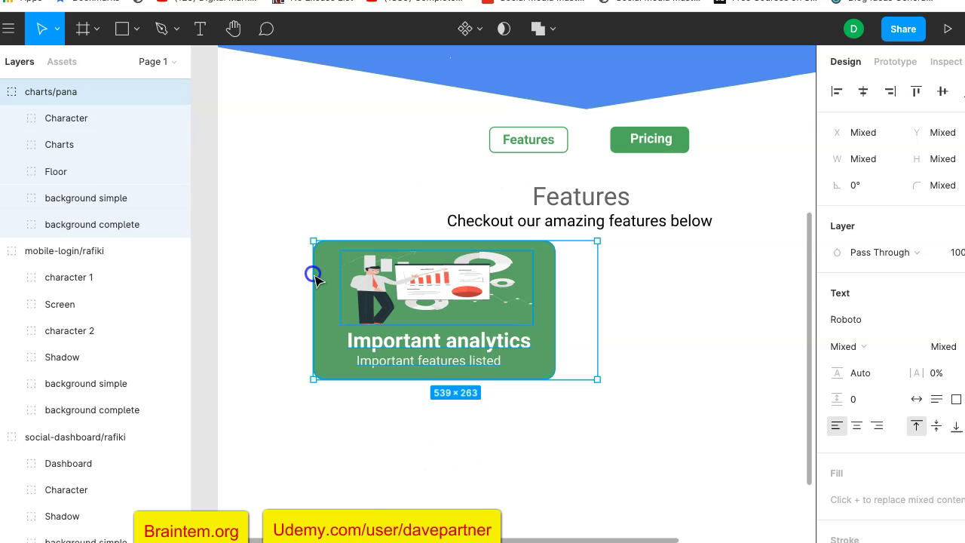
pyautogui.rightClick(541, 374)
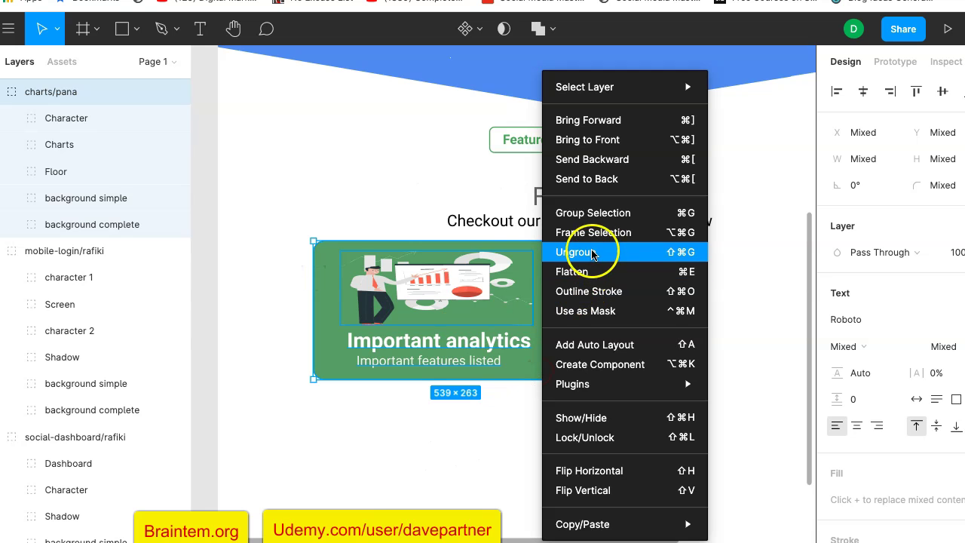
pyautogui.click(608, 214)
pyautogui.click(637, 326)
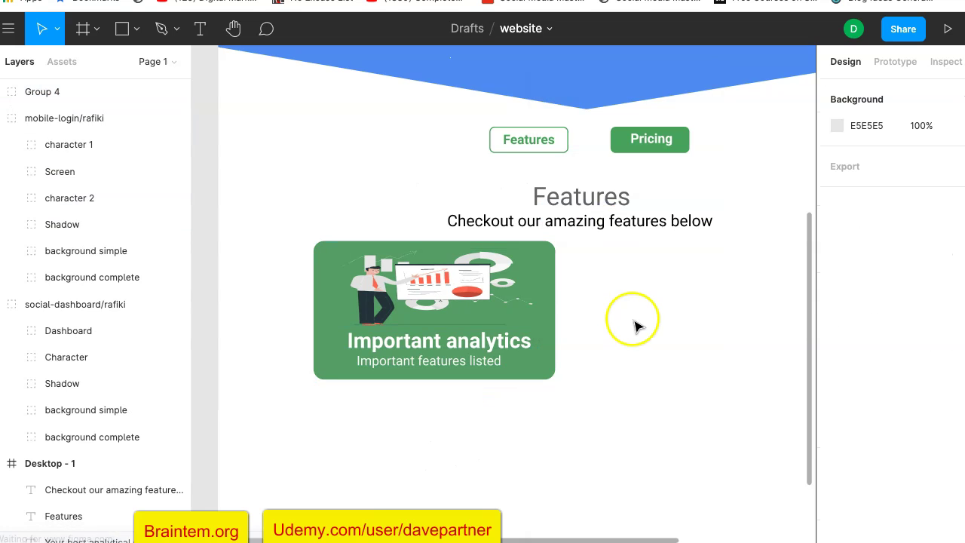
# Try narrowing the card group to a width of about 529, and undo the resize.
pyautogui.click(539, 304)
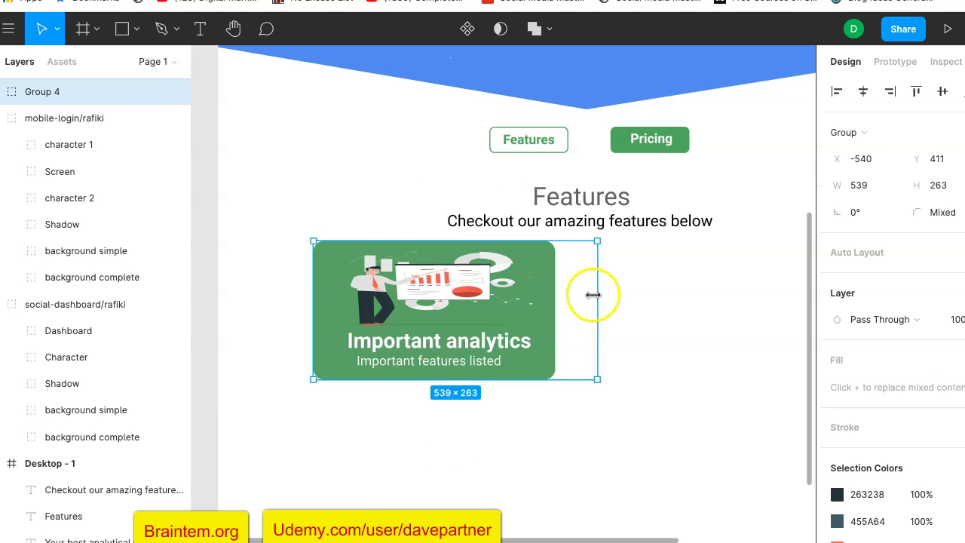
pyautogui.moveTo(593, 295)
pyautogui.mouseDown()
pyautogui.moveTo(568, 295)
pyautogui.moveTo(592, 296)
pyautogui.mouseUp()
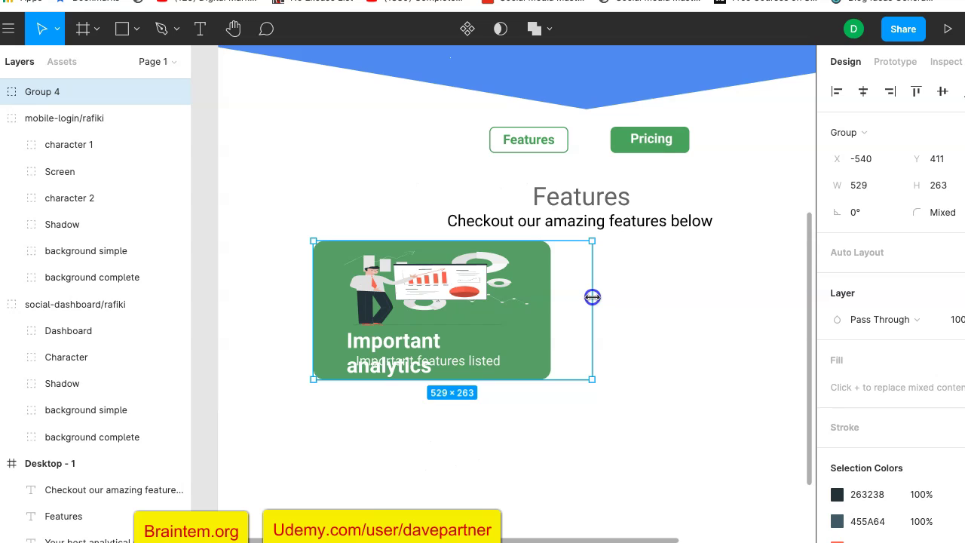
pyautogui.click(668, 300)
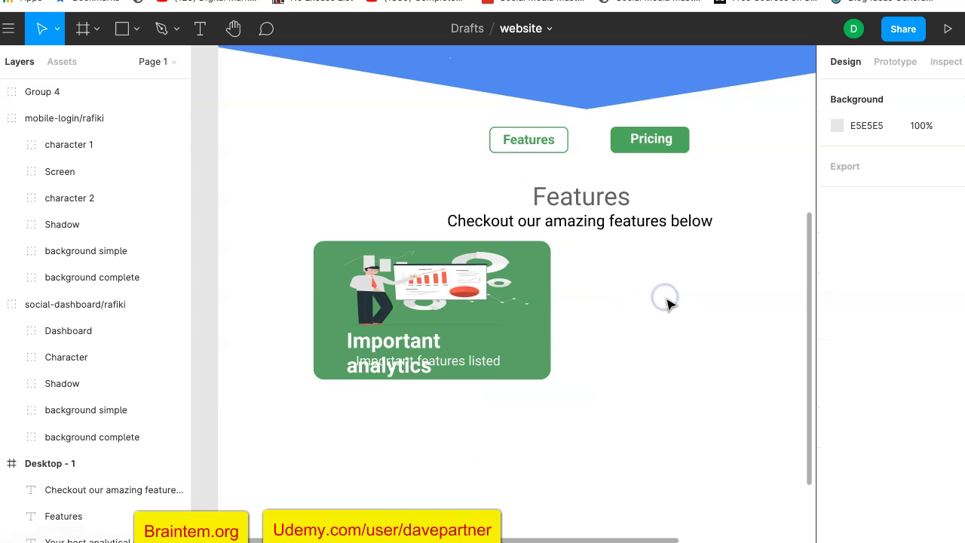
pyautogui.hotkey('ctrl', 'z')
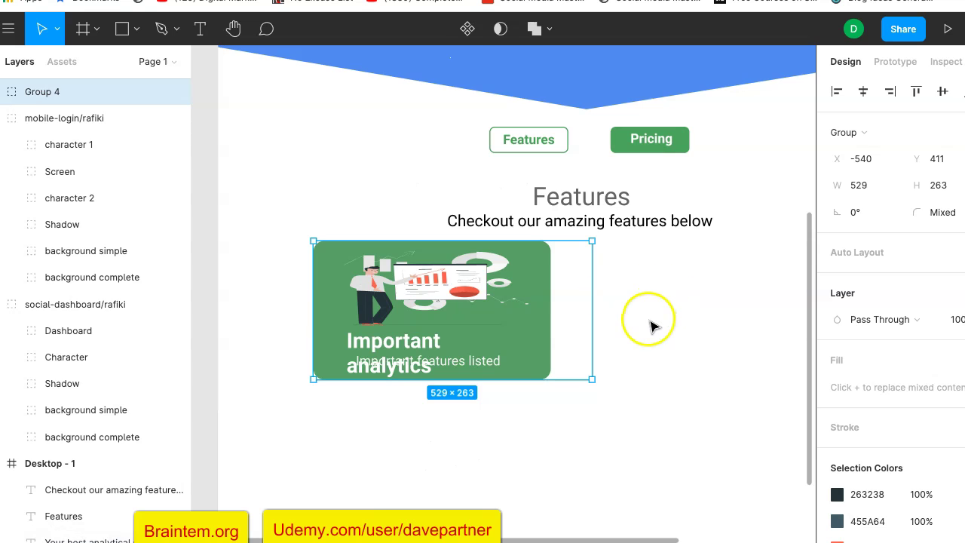
pyautogui.hotkey('ctrl', 'z')
pyautogui.click(664, 311)
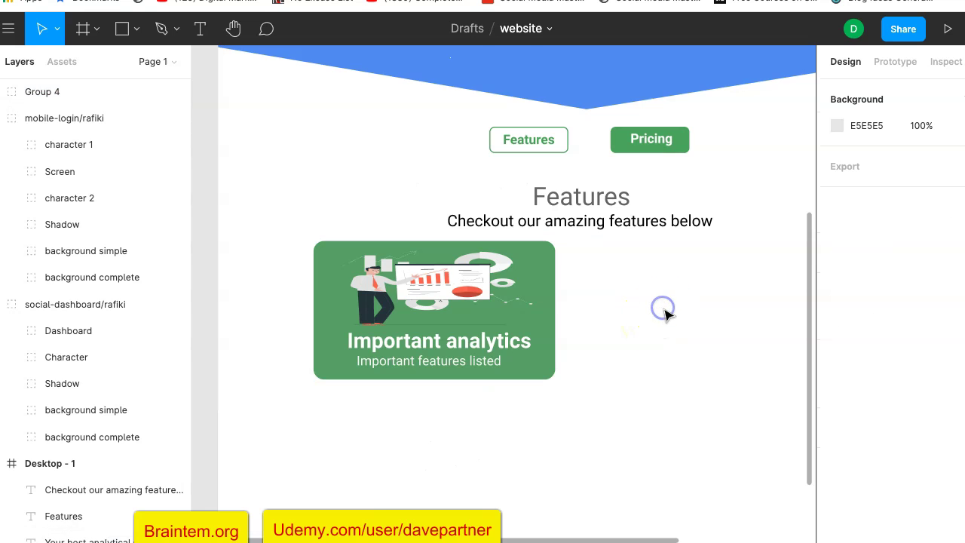
# Duplicate the card group and place the copy beside the original at about X -55, at the same height.
pyautogui.click(567, 304)
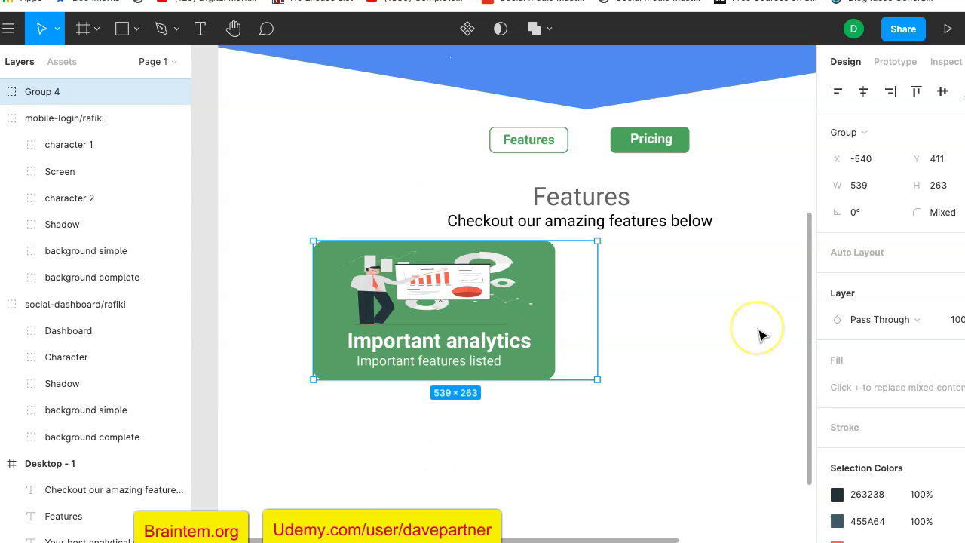
pyautogui.hotkey('ctrl', 'd')
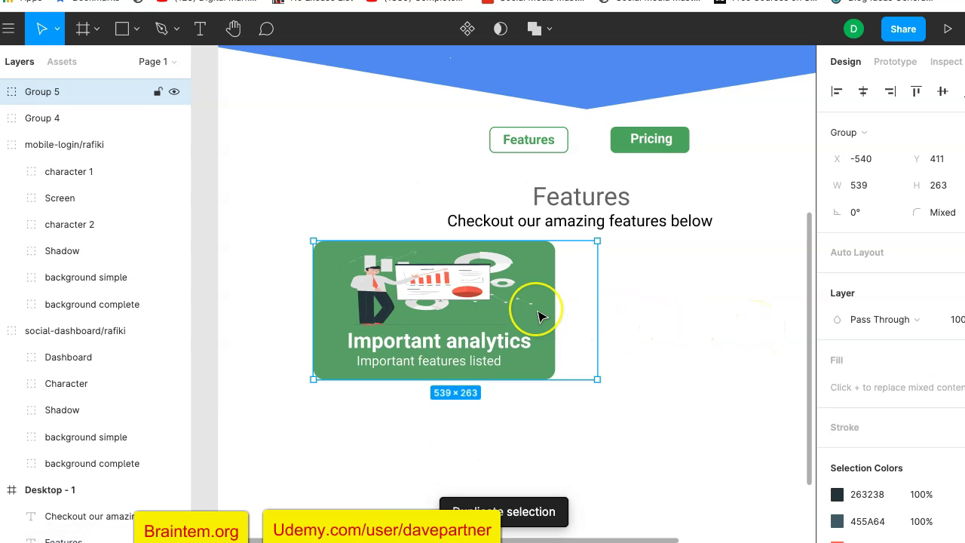
pyautogui.moveTo(540, 317); pyautogui.dragTo(792, 315)
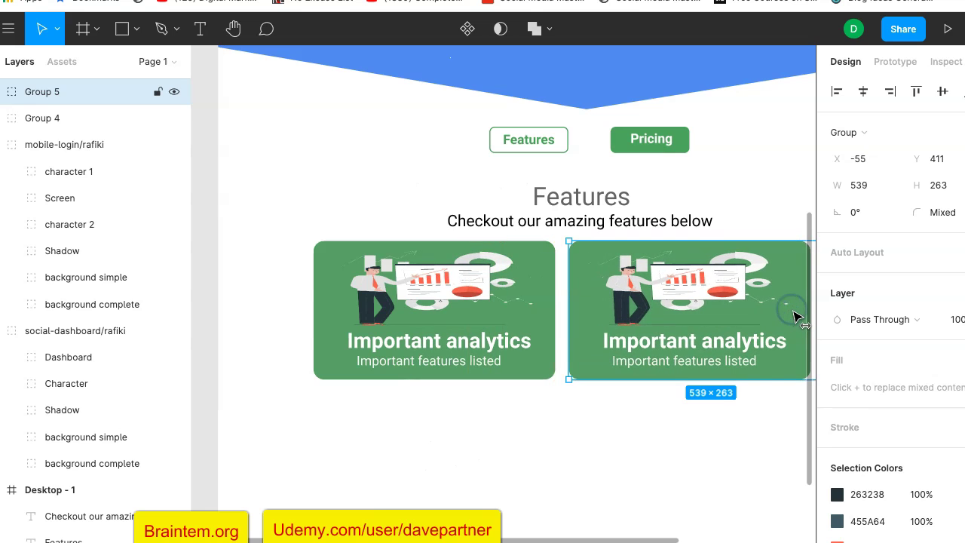
# Duplicate both feature cards together and place the copies as a second row directly below the originals at about Y 709.
pyautogui.scroll(-3, 646, 474)
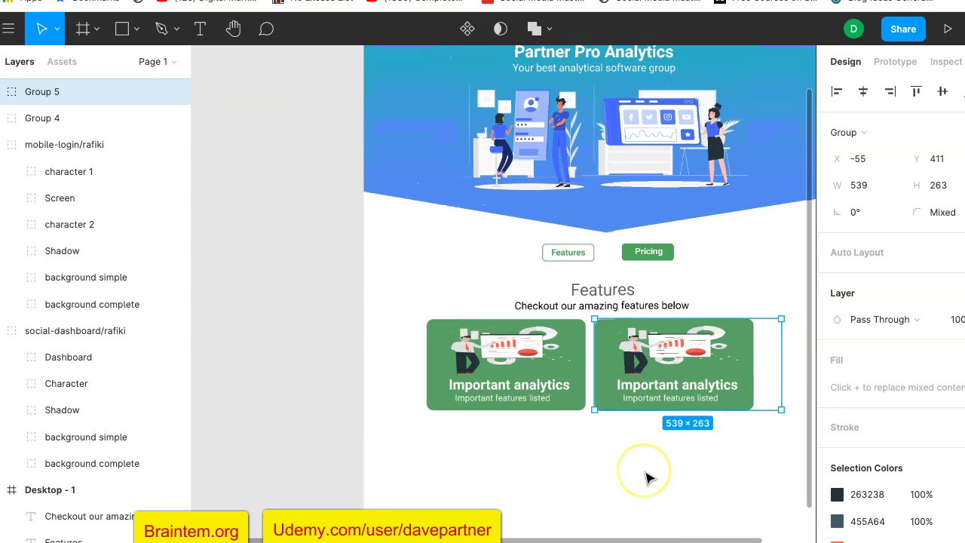
pyautogui.hscroll(5, 646, 474)
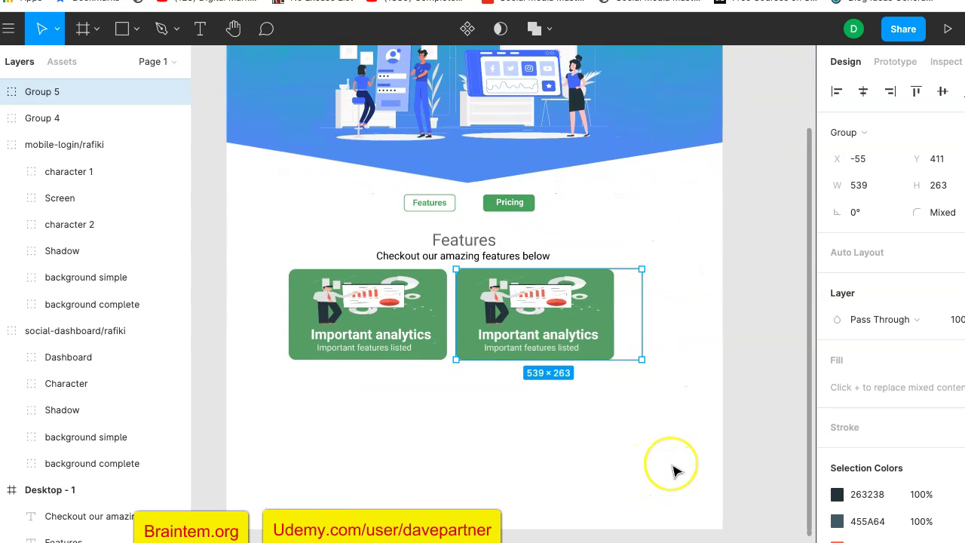
pyautogui.hscroll(-2, 675, 472)
pyautogui.click(675, 472)
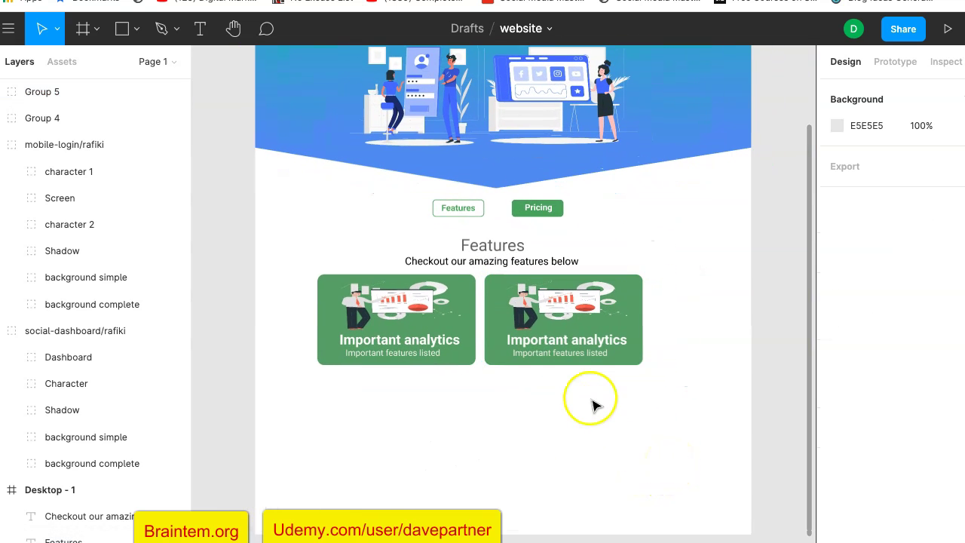
pyautogui.click(556, 352)
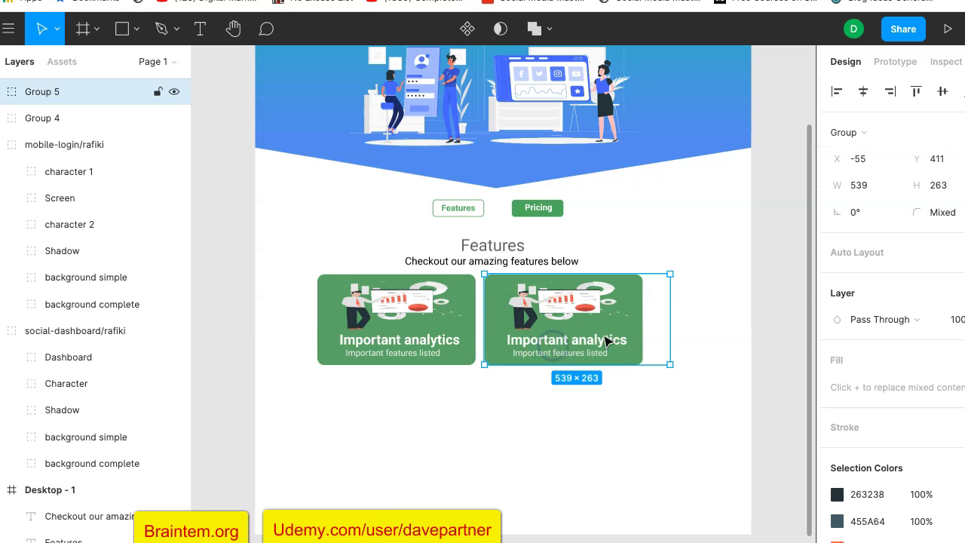
pyautogui.keyDown('shift'); pyautogui.click(445, 335); pyautogui.keyUp('shift')
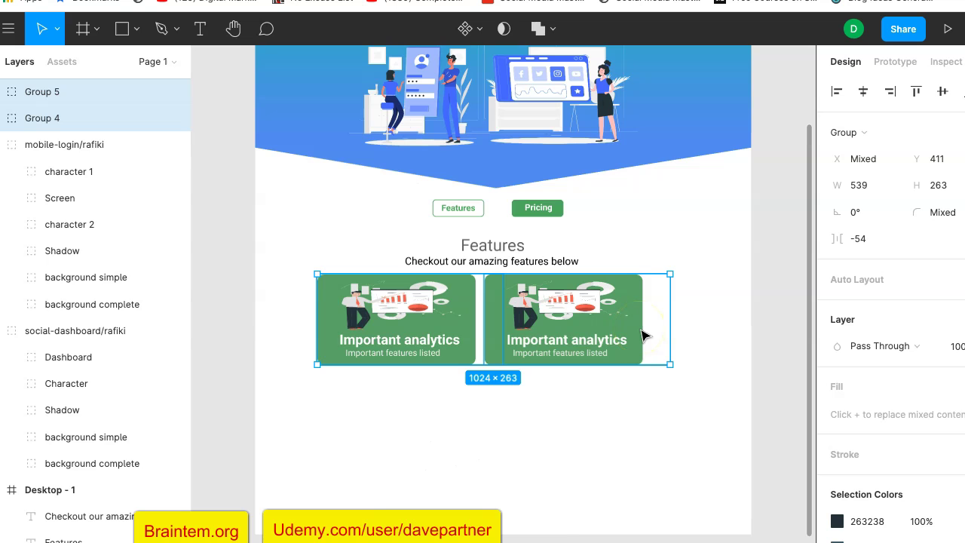
pyautogui.hotkey('ctrl', 'd')
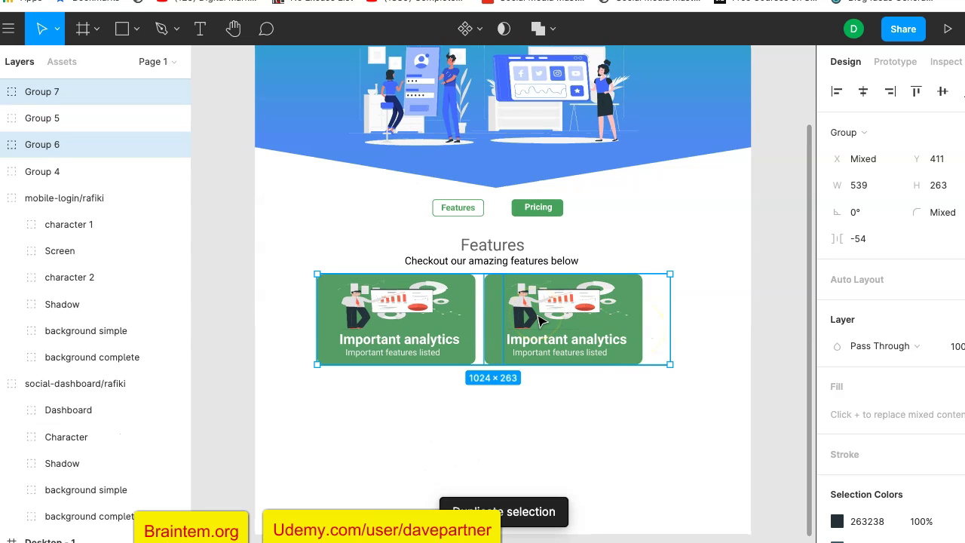
pyautogui.moveTo(539, 321); pyautogui.dragTo(539, 424)
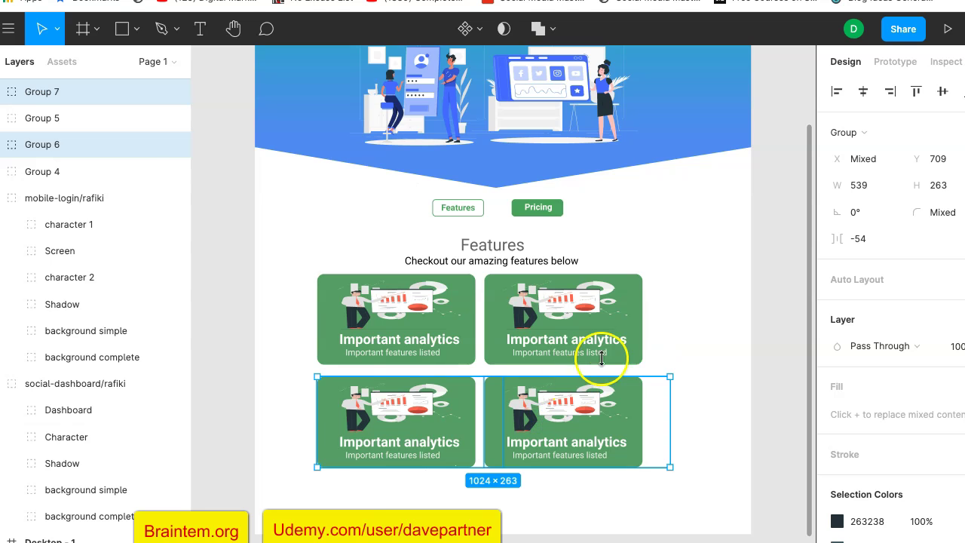
pyautogui.click(712, 311)
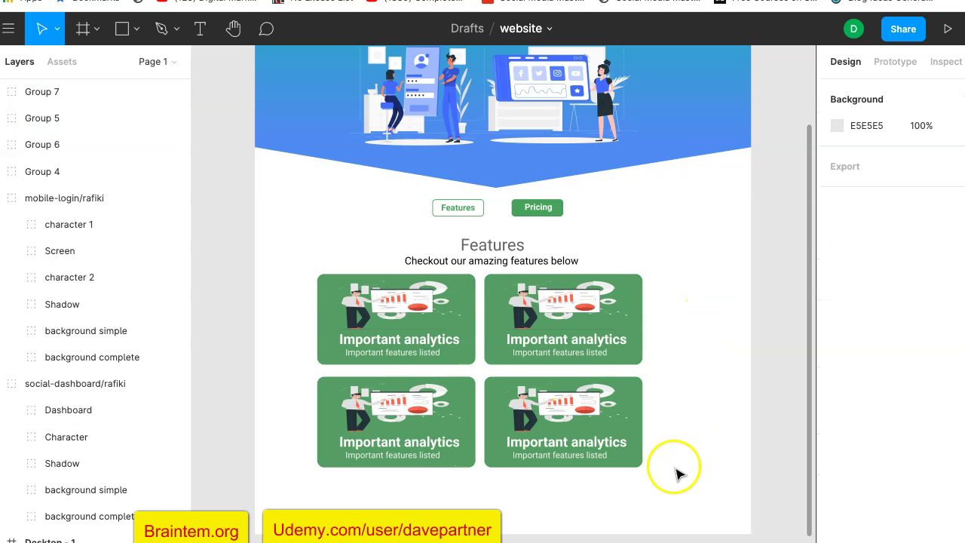
# Replace the word "Important" with "Updated" in the title of the second card in the upper row.
pyautogui.click(617, 286)
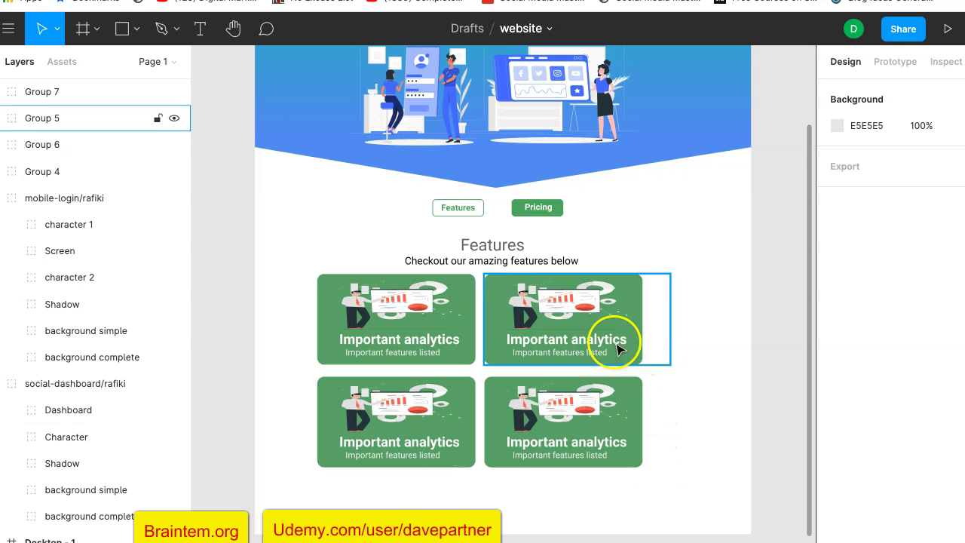
pyautogui.scroll(5, 559, 337)
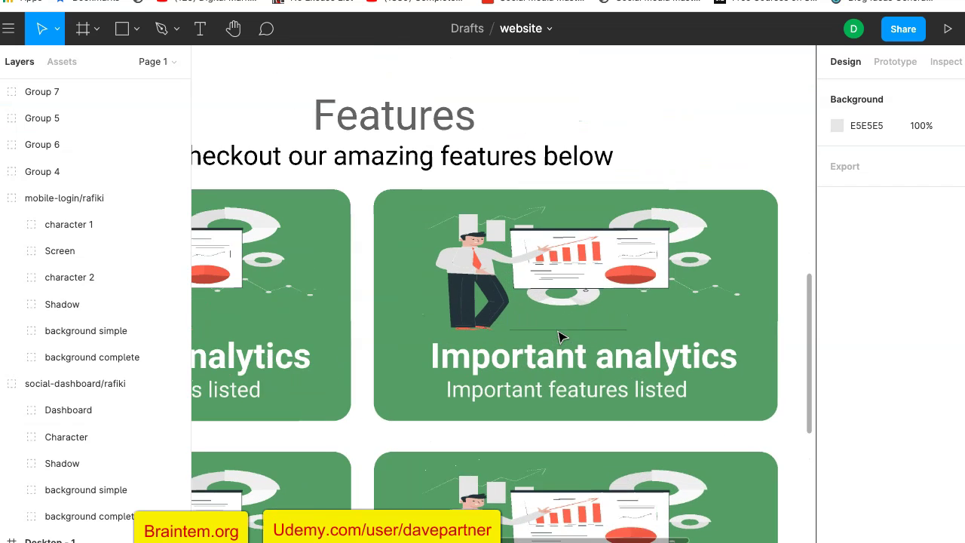
pyautogui.click(548, 369)
pyautogui.doubleClick(539, 365)
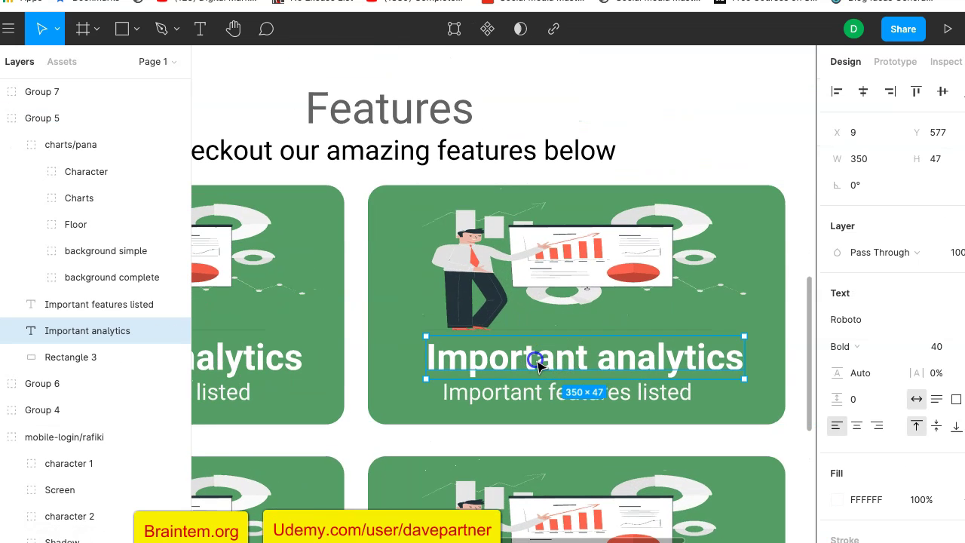
pyautogui.doubleClick(536, 362)
pyautogui.doubleClick(535, 360)
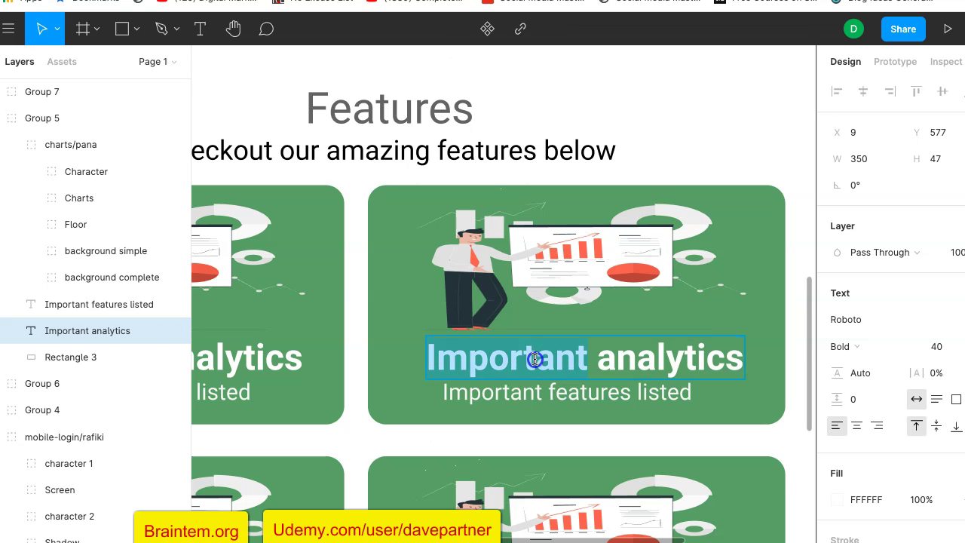
pyautogui.write('Updt')
pyautogui.press('BackSpace')
pyautogui.write('at')
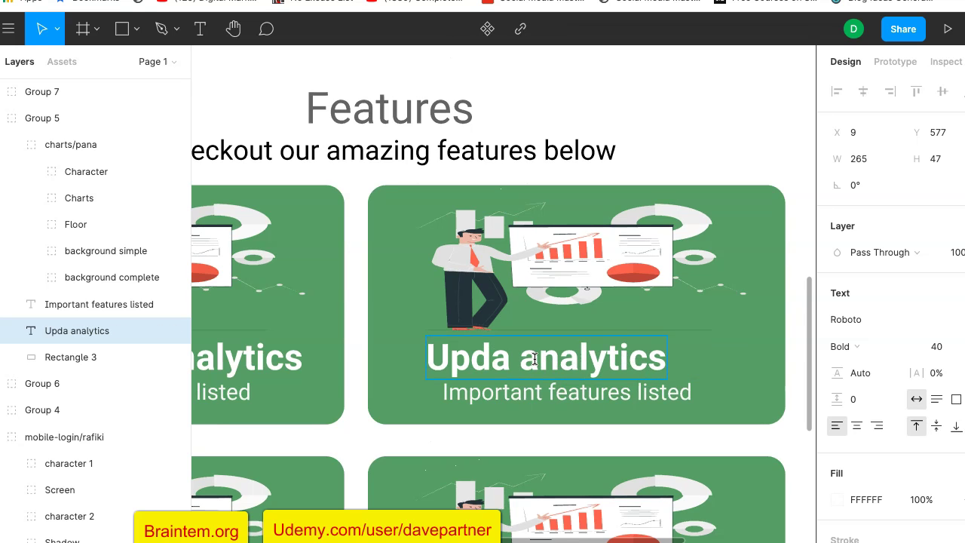
pyautogui.write('ed')
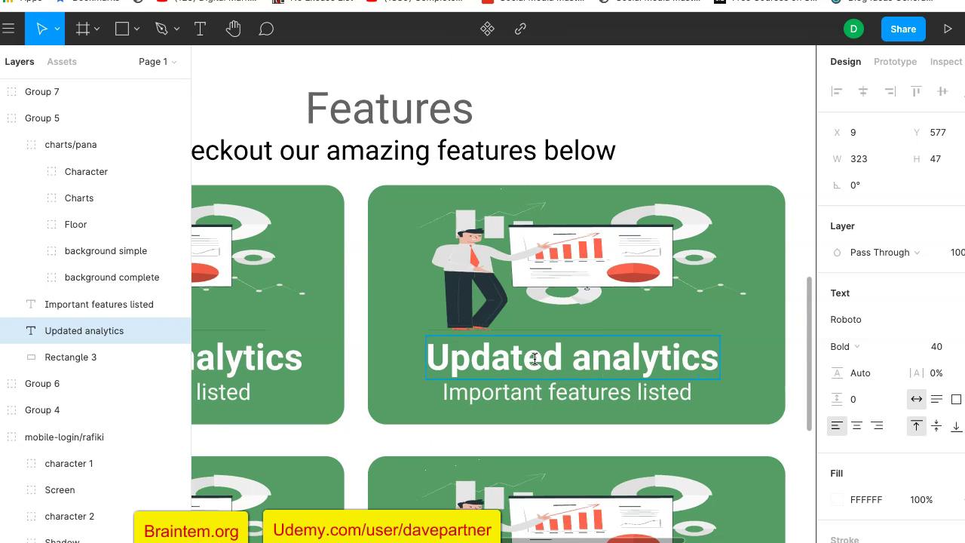
# Replace "analytics" with "Chart" in the same card title, and open the card's "Important features listed" subtitle for editing.
pyautogui.doubleClick(609, 365)
pyautogui.click(609, 365)
pyautogui.doubleClick(610, 365)
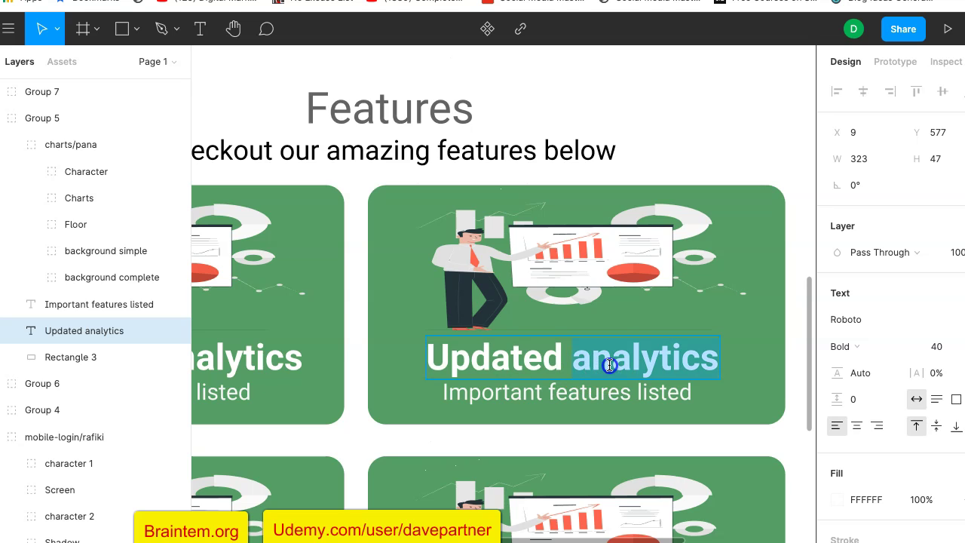
pyautogui.write('Char')
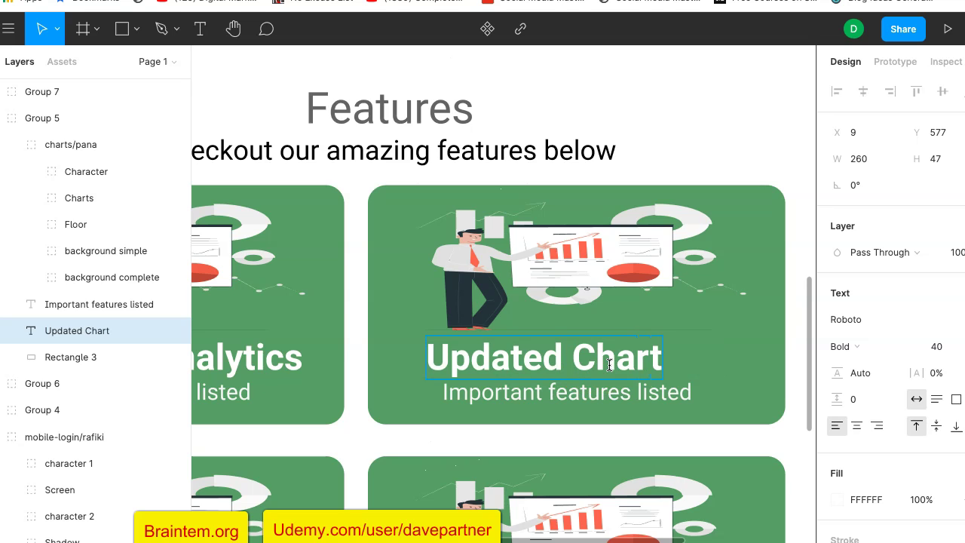
pyautogui.click(652, 390)
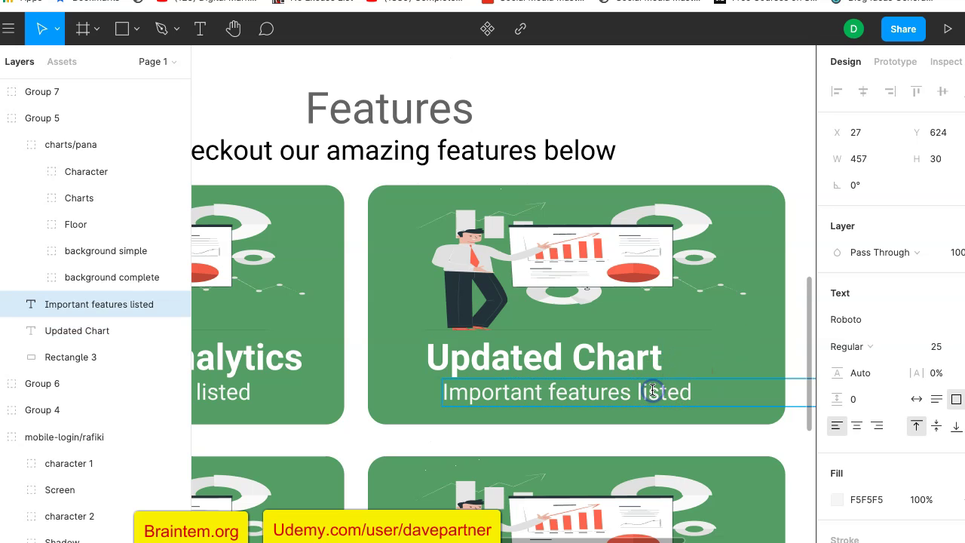
pyautogui.doubleClick(629, 392)
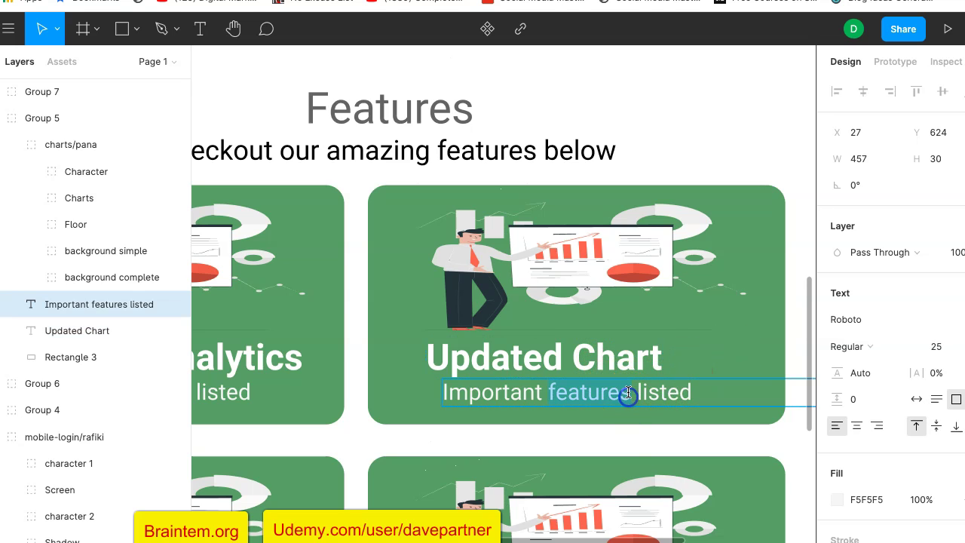
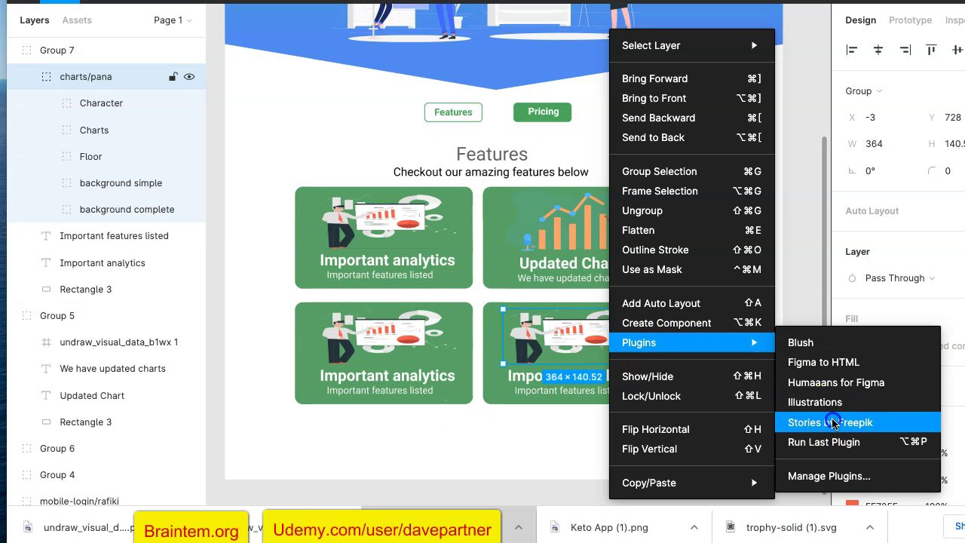
# Replace the charts illustration in the lower row's second card with the orange mobile-login/pana illustration from the Stories by Freepik plugin.
pyautogui.click(832, 422)
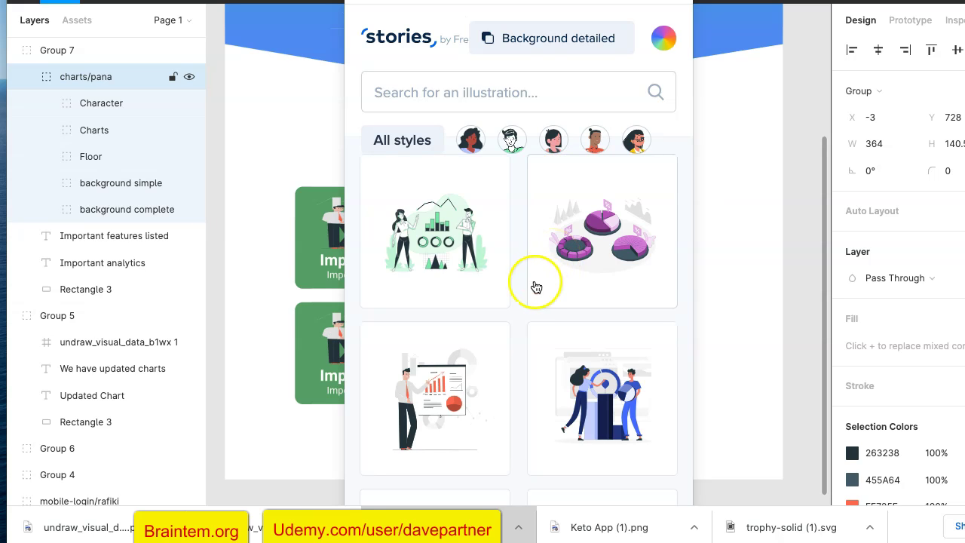
pyautogui.scroll(-10, 503, 302)
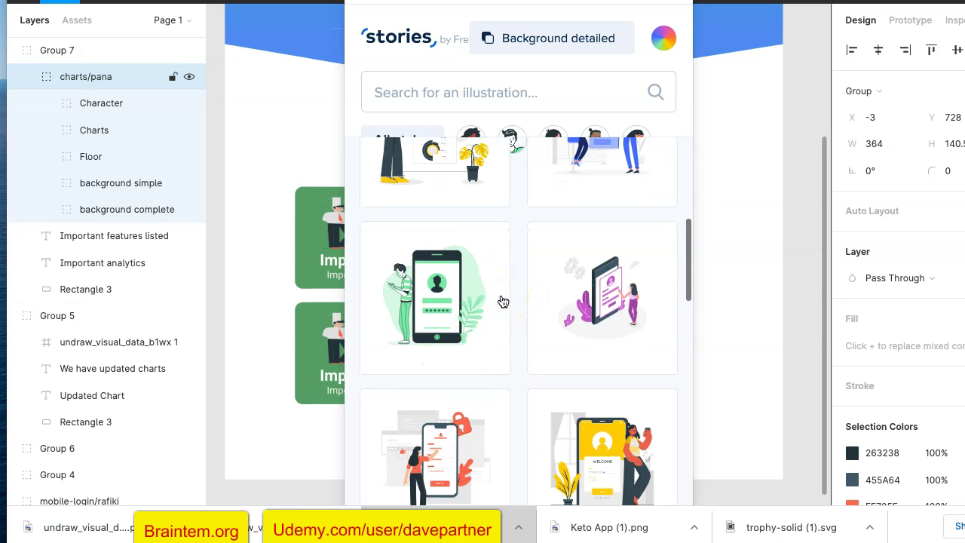
pyautogui.click(449, 313)
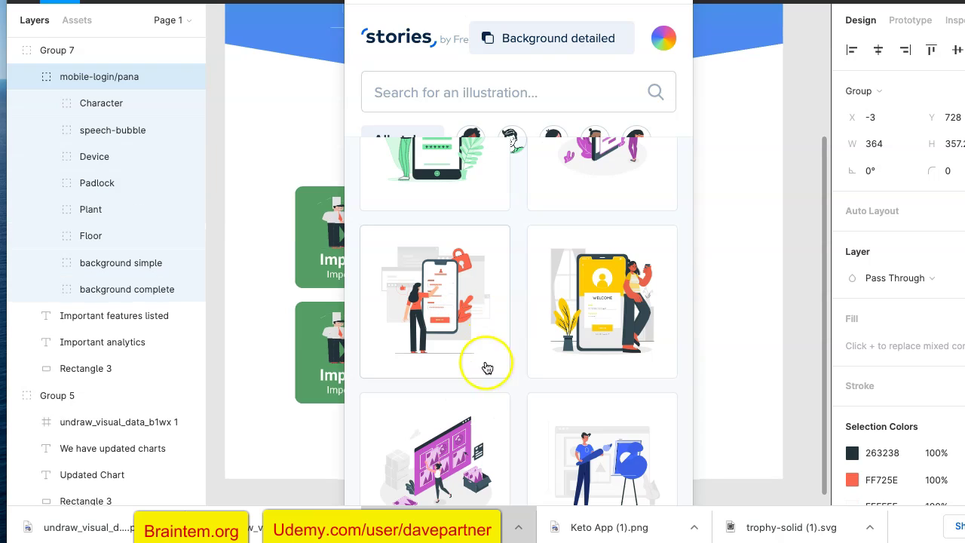
pyautogui.click(252, 232)
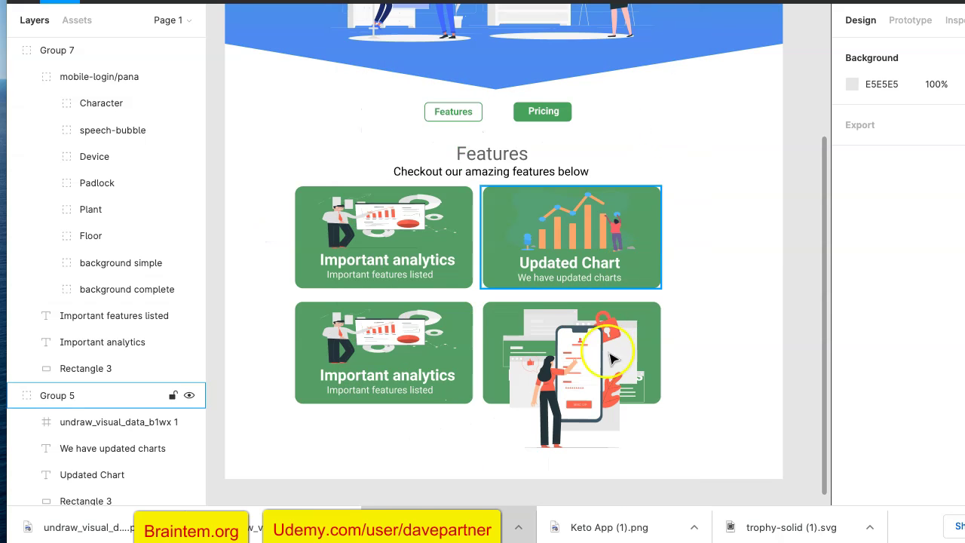
# Shrink the mobile-login illustration to 364 × 166 and place it above its card's title at about X -7, Y 718.
pyautogui.doubleClick(596, 383)
pyautogui.moveTo(588, 376)
pyautogui.mouseDown()
pyautogui.moveTo(678, 376)
pyautogui.moveTo(617, 364)
pyautogui.moveTo(586, 374)
pyautogui.mouseUp()
pyautogui.moveTo(597, 446); pyautogui.dragTo(591, 371)
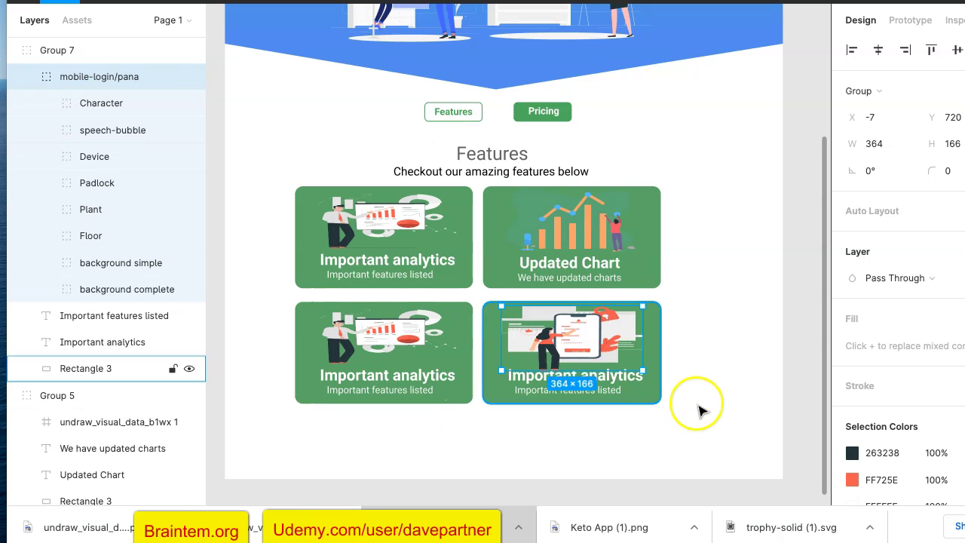
pyautogui.press('Up')
pyautogui.press('Up')
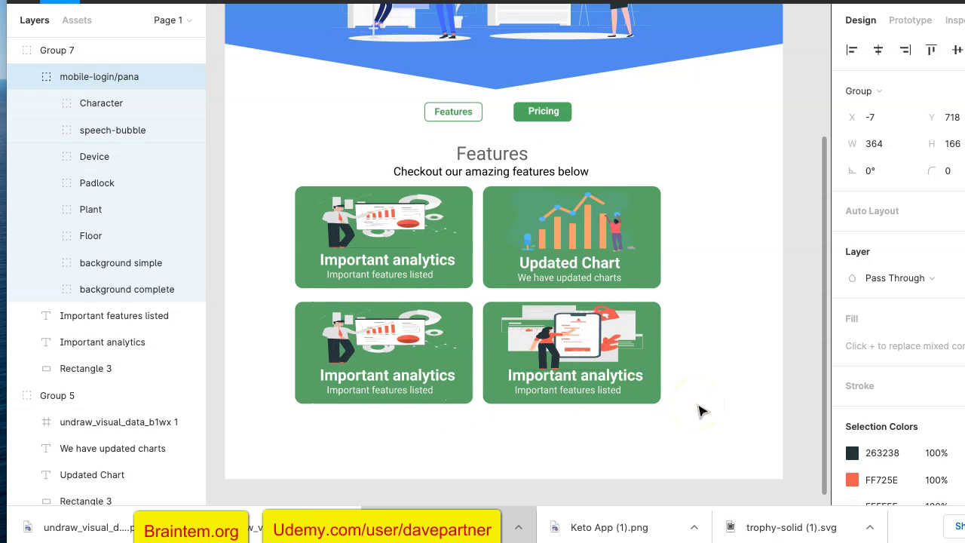
pyautogui.click(754, 367)
# Insert the orange portfolio-update/pana illustration from the Stories by Freepik plugin for the lower row's first card.
pyautogui.scroll(-1, 592, 434)
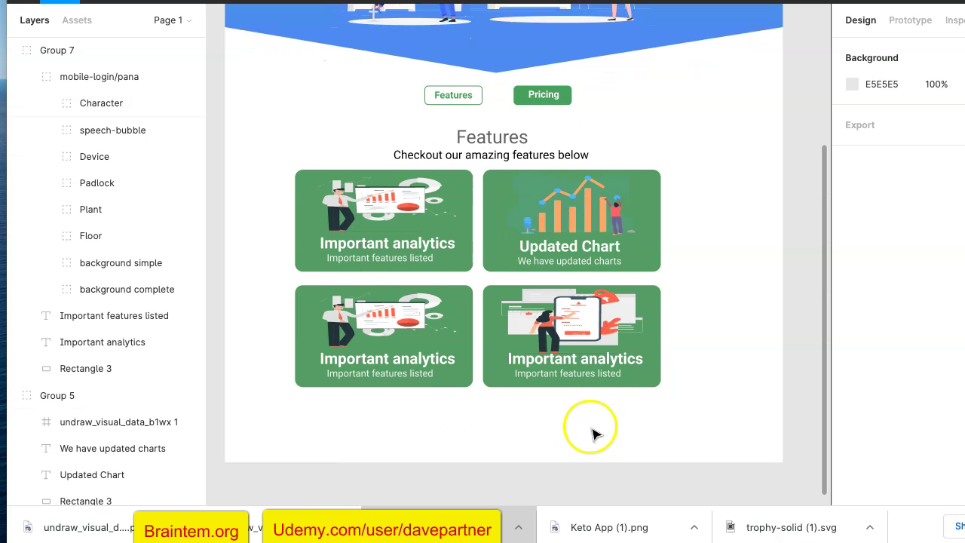
pyautogui.scroll(-1, 592, 434)
pyautogui.click(407, 278)
pyautogui.click(406, 279)
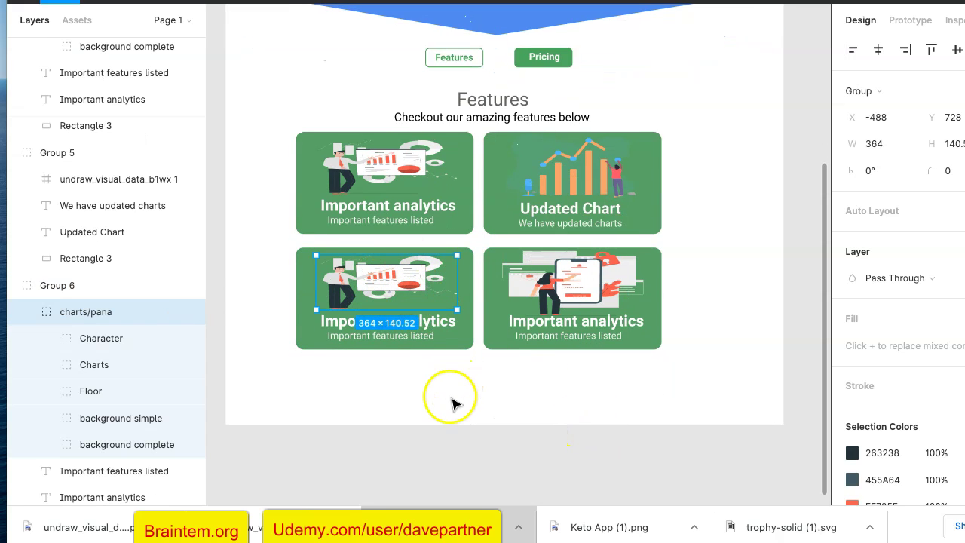
pyautogui.rightClick(442, 405)
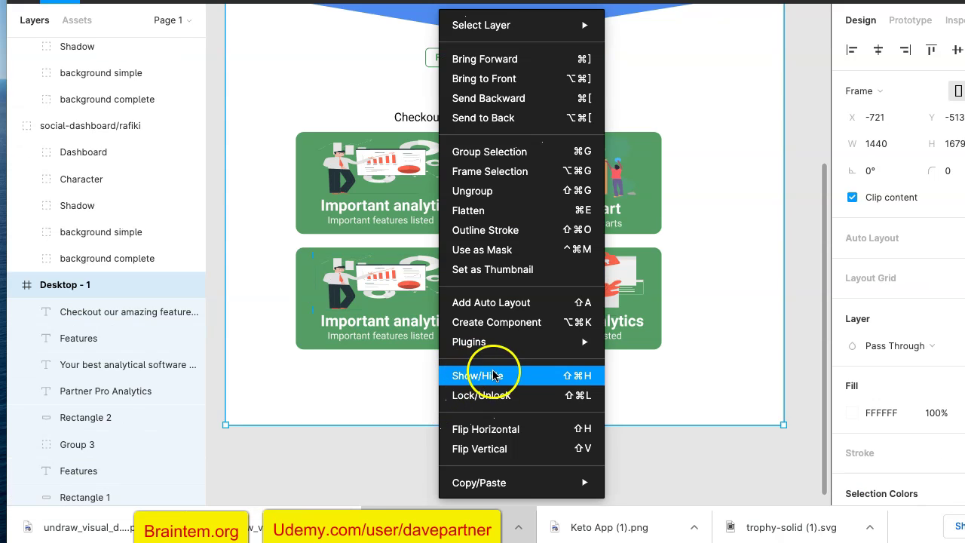
pyautogui.moveTo(528, 336)
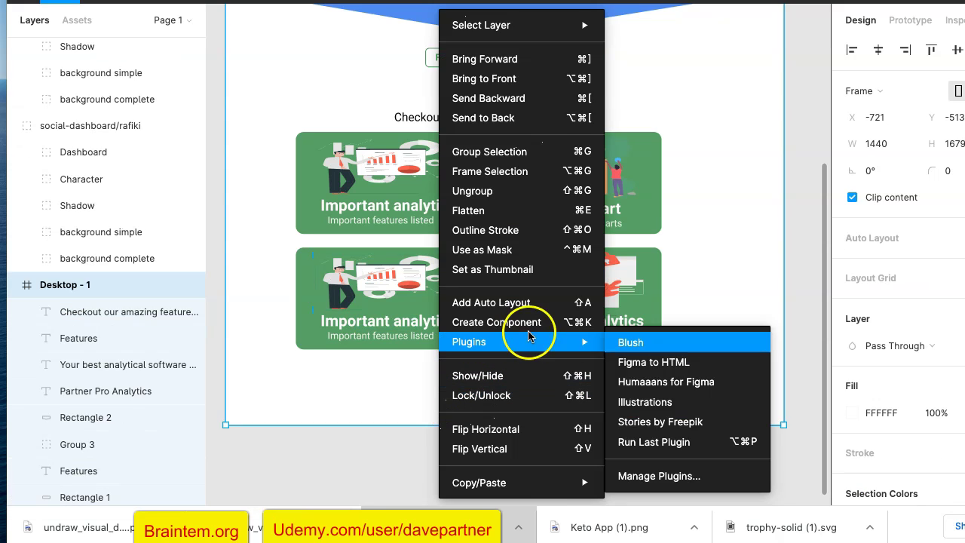
pyautogui.click(659, 422)
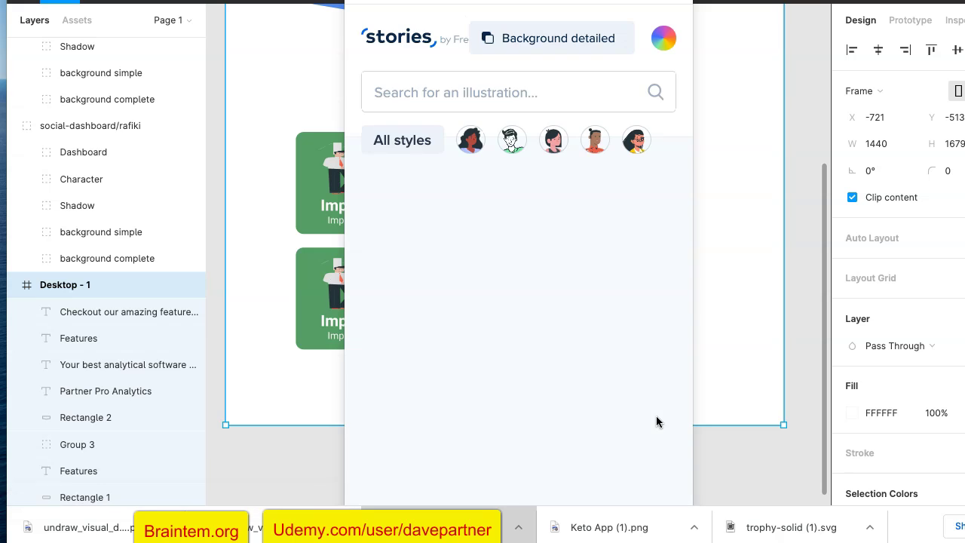
pyautogui.scroll(-3, 517, 295)
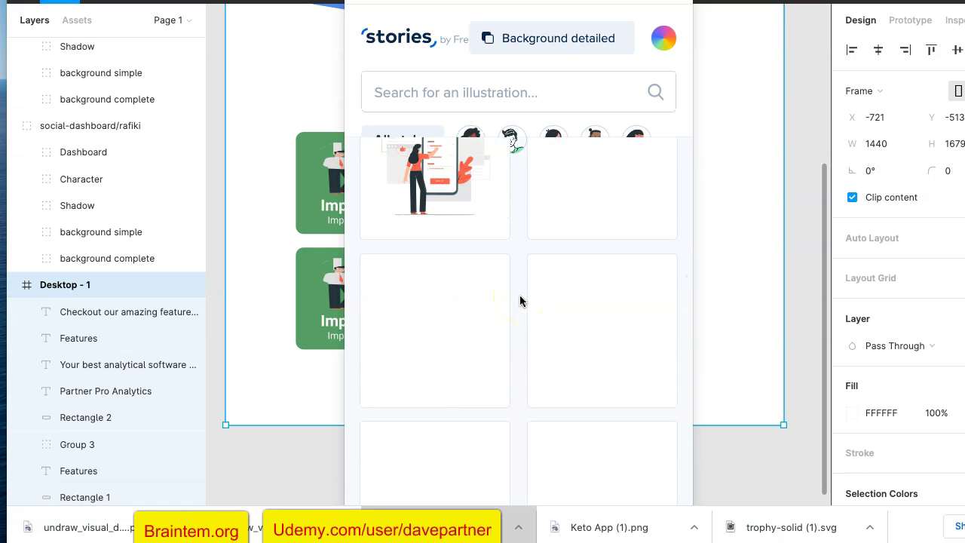
pyautogui.scroll(-1, 521, 301)
pyautogui.scroll(-4, 520, 301)
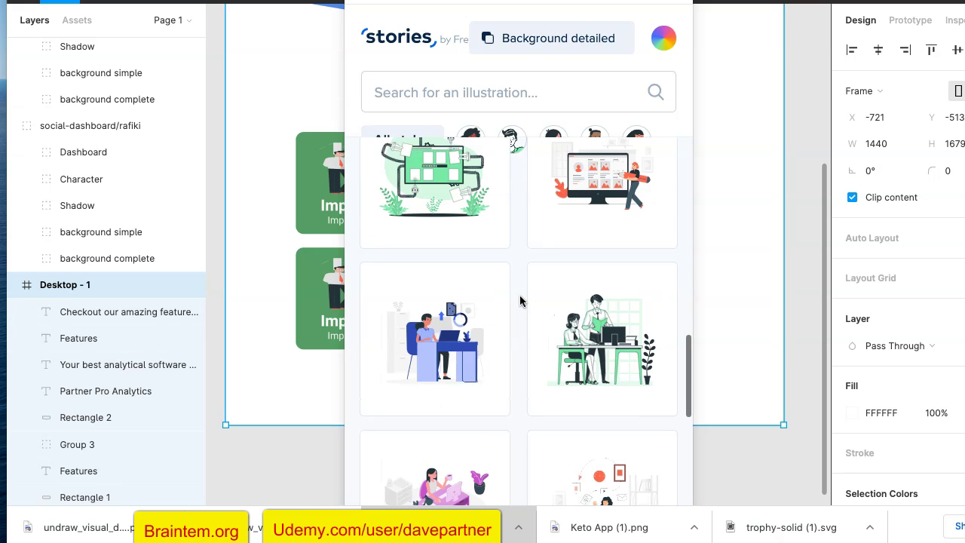
pyautogui.click(583, 236)
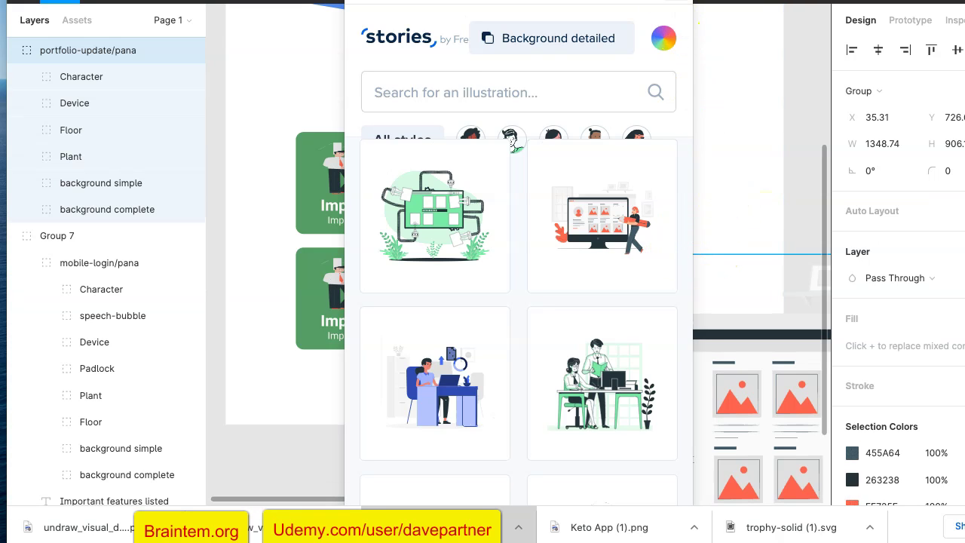
# Move the portfolio-update illustration off the lower row's first card and delete that card's old charts illustration.
pyautogui.click(679, 332)
pyautogui.moveTo(663, 356); pyautogui.dragTo(573, 259)
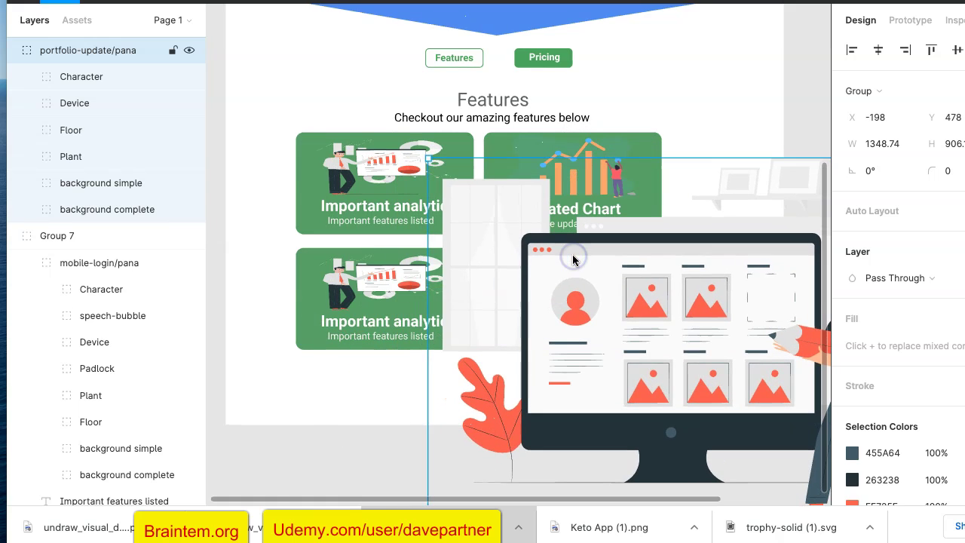
pyautogui.doubleClick(391, 280)
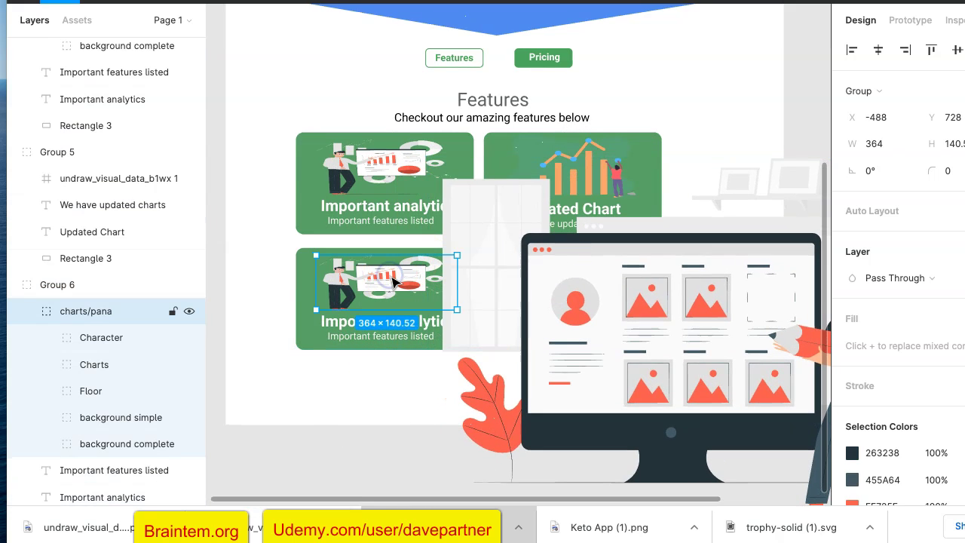
pyautogui.press('Delete')
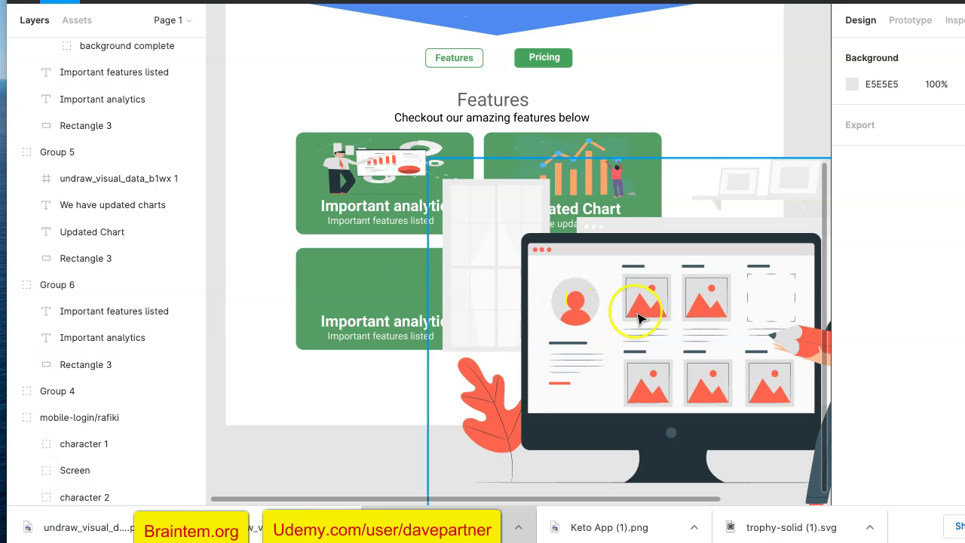
# Shrink the portfolio-update illustration to about 341 wide and fit it above the title of the lower row's first card at X -471.
pyautogui.moveTo(631, 316); pyautogui.dragTo(437, 206)
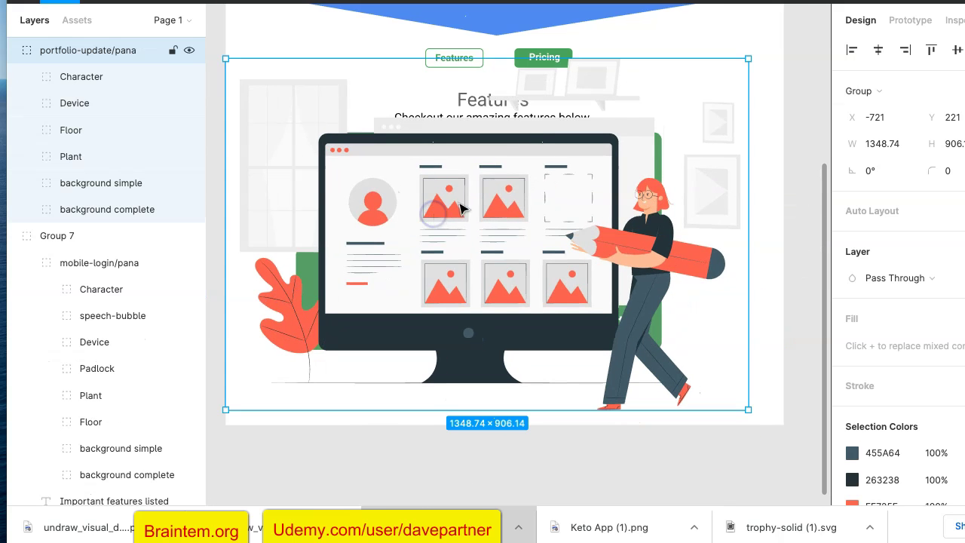
pyautogui.moveTo(747, 60); pyautogui.dragTo(359, 342)
pyautogui.moveTo(322, 377); pyautogui.dragTo(417, 284)
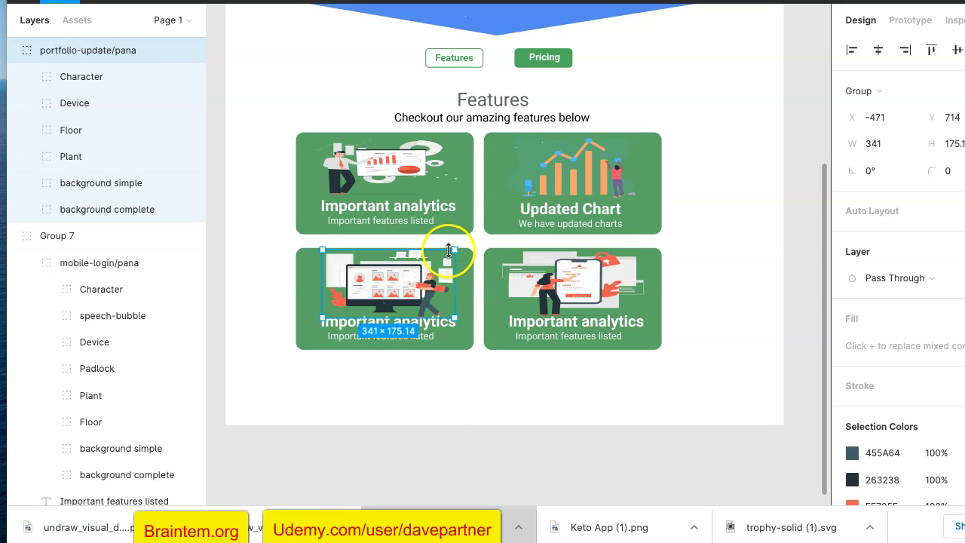
pyautogui.moveTo(432, 253); pyautogui.dragTo(427, 276)
pyautogui.click(757, 185)
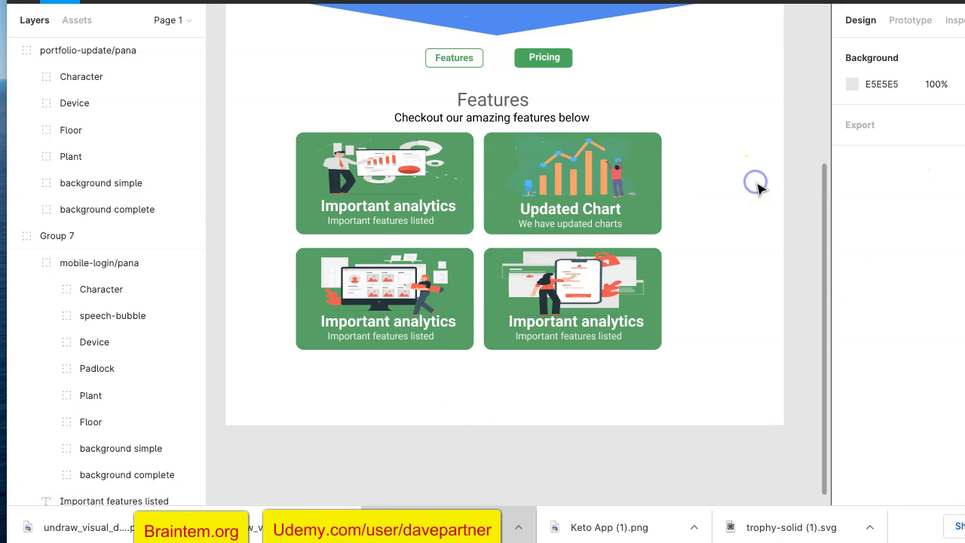
pyautogui.keyDown('ctrl'); pyautogui.scroll(-5, 760, 191); pyautogui.keyUp('ctrl')
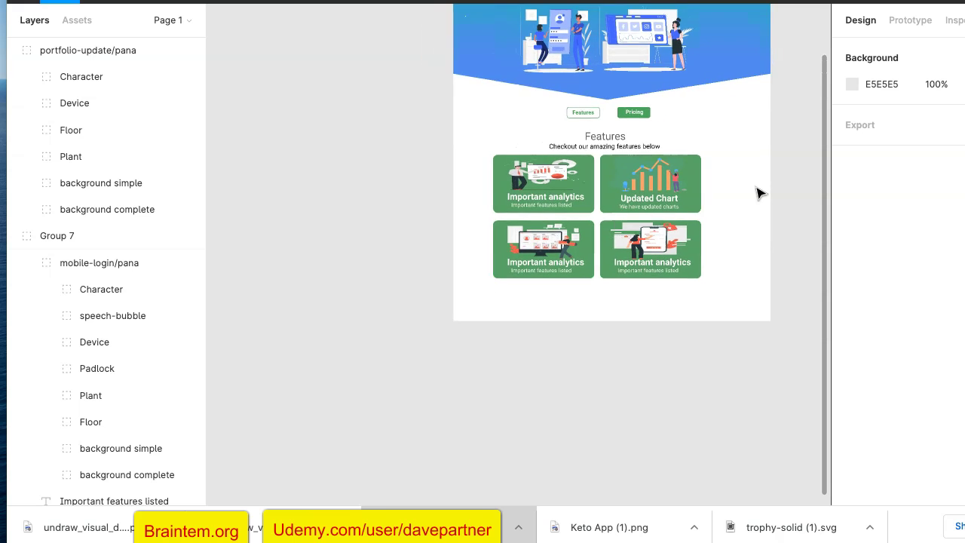
pyautogui.scroll(2, 759, 194)
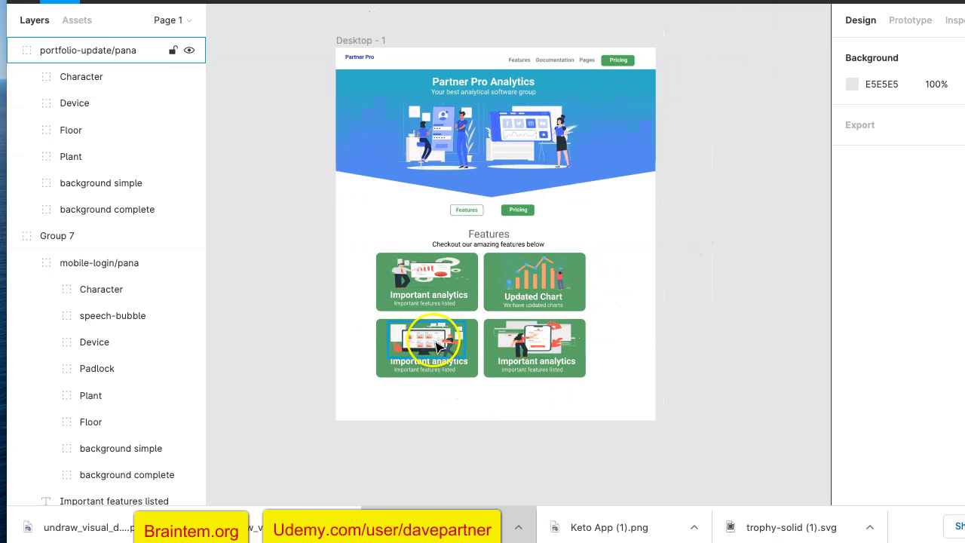
pyautogui.click(603, 386)
pyautogui.moveTo(420, 281); pyautogui.dragTo(367, 267)
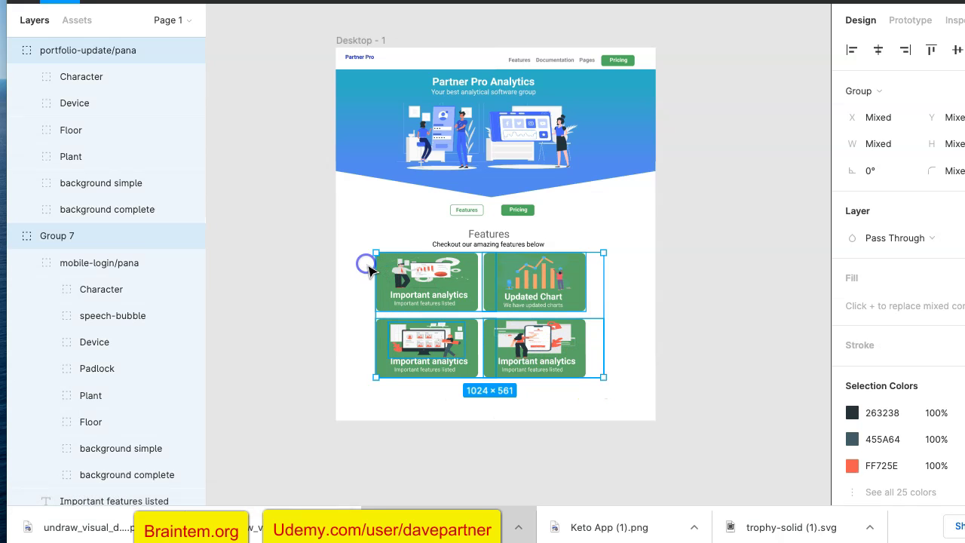
pyautogui.rightClick(420, 293)
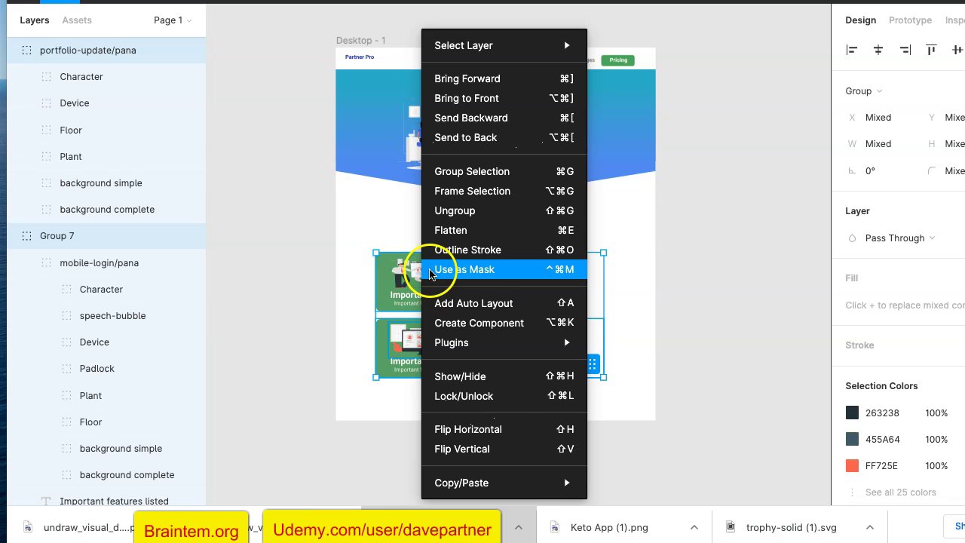
pyautogui.click(353, 224)
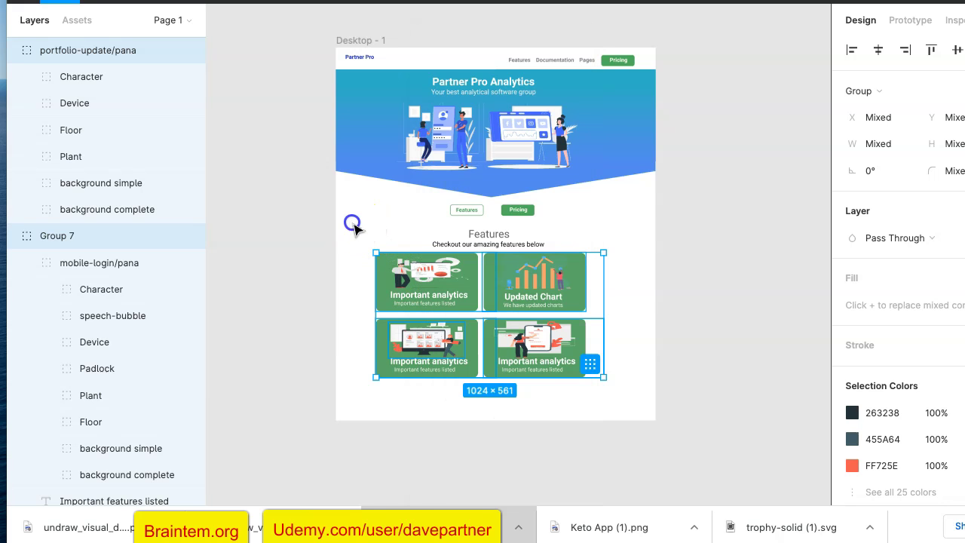
pyautogui.click(623, 377)
pyautogui.moveTo(447, 248); pyautogui.dragTo(629, 251)
pyautogui.click(631, 248)
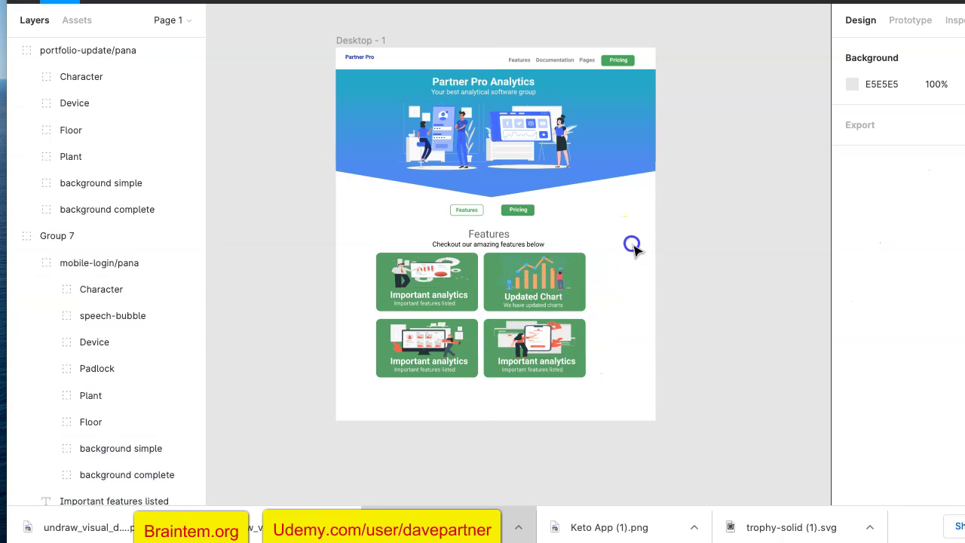
# Group all four feature cards together with the portfolio-update illustration.
pyautogui.click(382, 273)
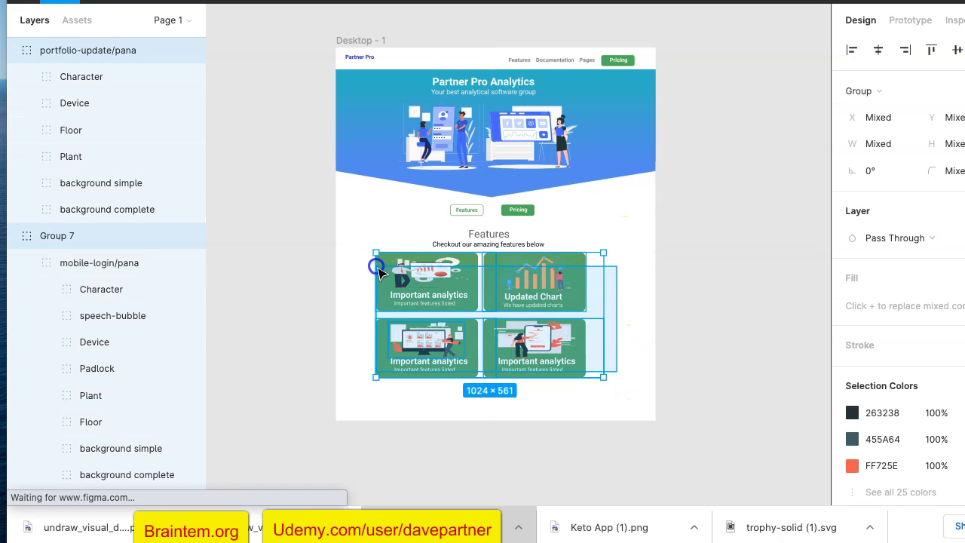
pyautogui.rightClick(442, 284)
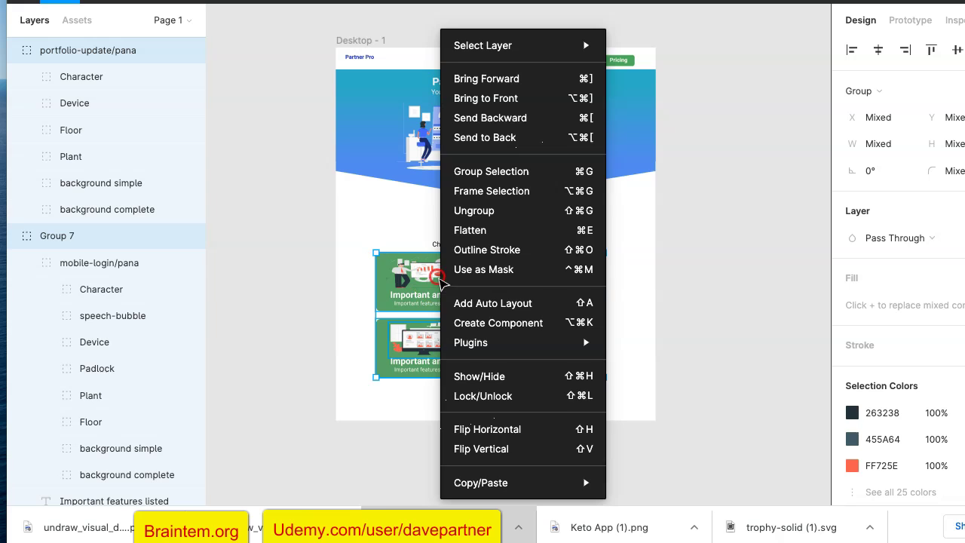
pyautogui.click(508, 175)
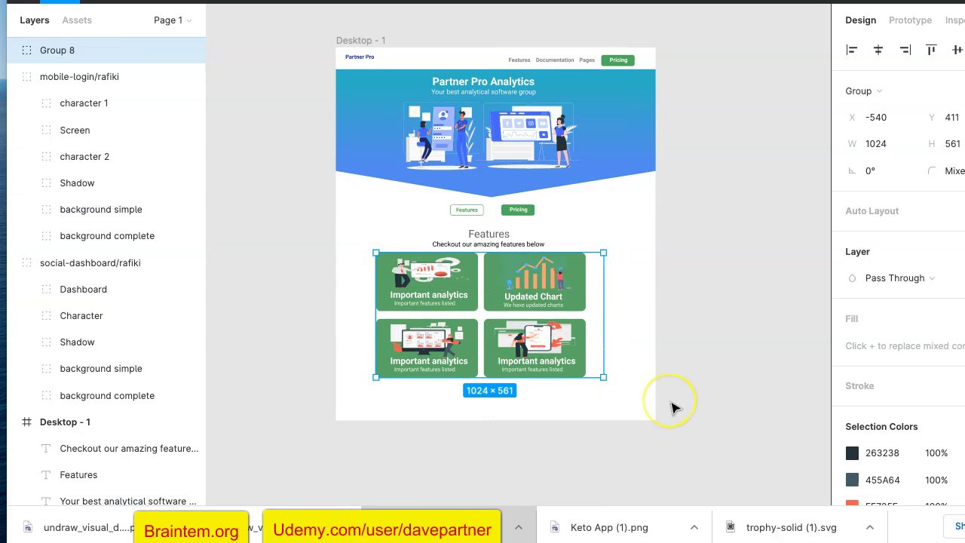
# Nudge the grouped feature cards to the right to about X -488, centring the grid under the Features heading.
pyautogui.press('Right')
pyautogui.press('Right')
pyautogui.press('Right')
pyautogui.press('Right')
pyautogui.press('Right')
pyautogui.press('Right')
pyautogui.press('Right')
pyautogui.press('Right')
pyautogui.press('Right')
pyautogui.press('Right')
pyautogui.press('Right')
pyautogui.press('Right')
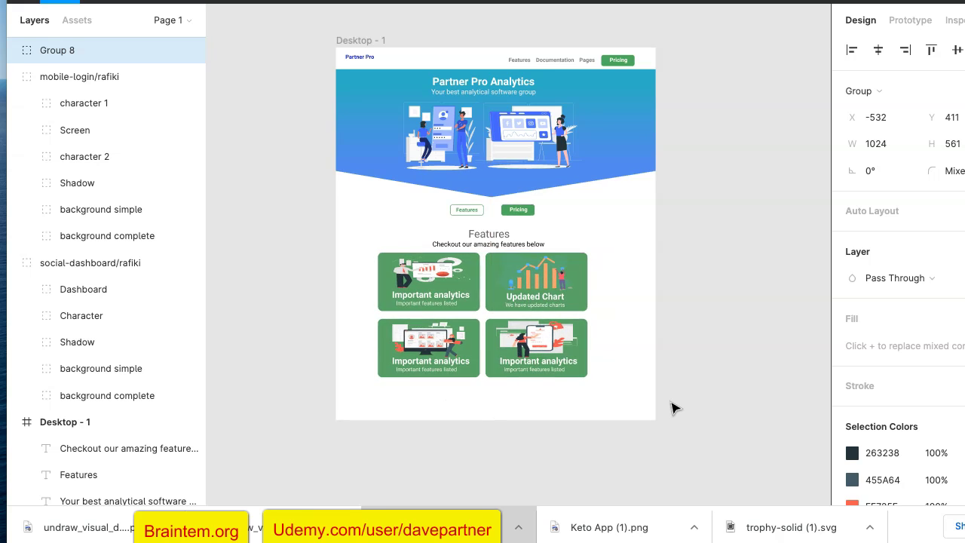
pyautogui.press('Right')
pyautogui.press('Right')
pyautogui.press('Right')
pyautogui.press('Right')
pyautogui.press('Right')
pyautogui.press('Right')
pyautogui.press('Right')
pyautogui.press('Right')
pyautogui.press('Right')
pyautogui.press('Right')
pyautogui.press('Right')
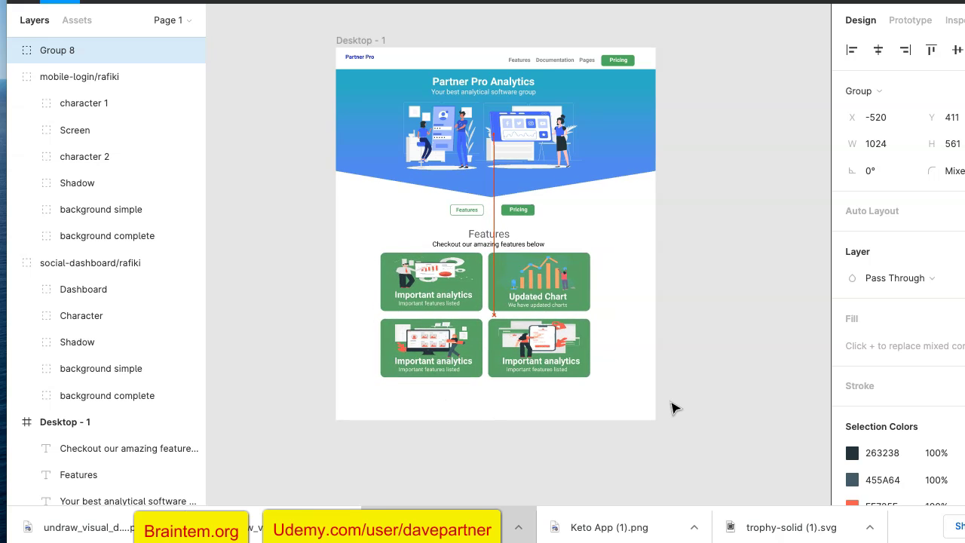
pyautogui.press('Right')
pyautogui.press('Right')
pyautogui.press('Right')
pyautogui.press('Right')
pyautogui.press('Right')
pyautogui.press('Right')
pyautogui.press('Right')
pyautogui.press('Right')
pyautogui.press('Right')
pyautogui.press('Right')
pyautogui.press('Right')
pyautogui.press('Right')
pyautogui.press('Right')
pyautogui.press('Right')
pyautogui.press('Right')
pyautogui.press('Right')
pyautogui.press('Right')
pyautogui.press('Right')
pyautogui.press('Right')
pyautogui.press('Right')
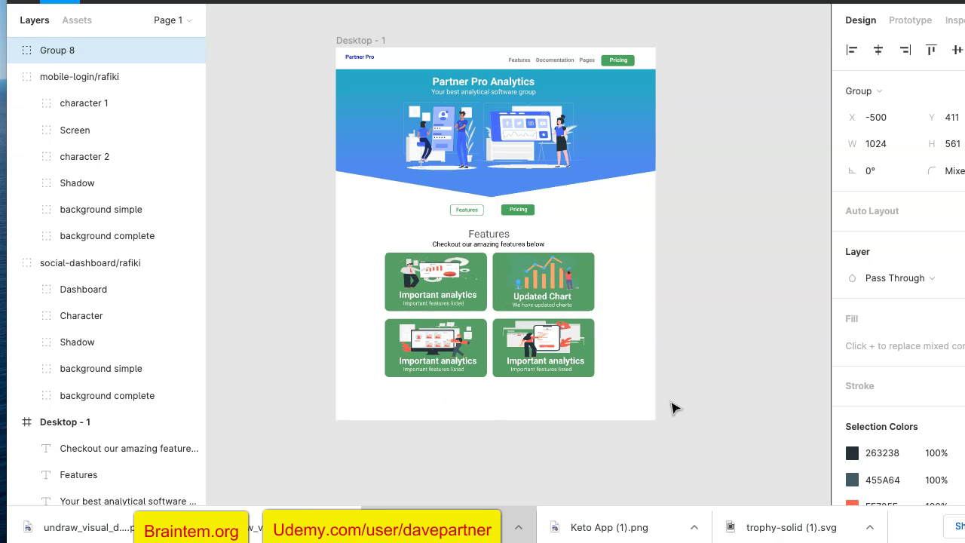
pyautogui.press('Right')
pyautogui.press('Right')
pyautogui.press('Right')
pyautogui.press('Right')
pyautogui.press('Right')
pyautogui.press('Right')
pyautogui.press('Right')
pyautogui.press('Right')
pyautogui.press('Right')
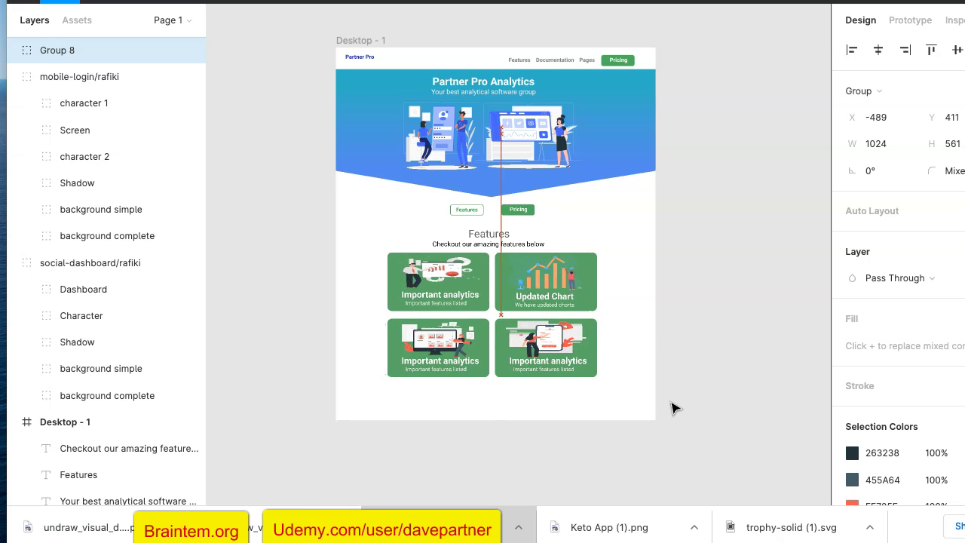
pyautogui.click(693, 344)
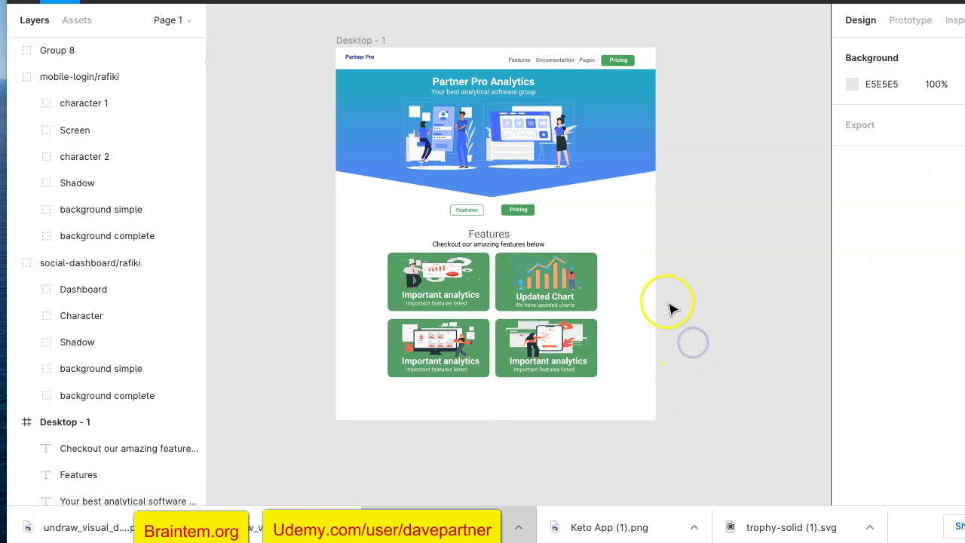
# Ungroup the group that holds the four feature cards.
pyautogui.scroll(5, 673, 309)
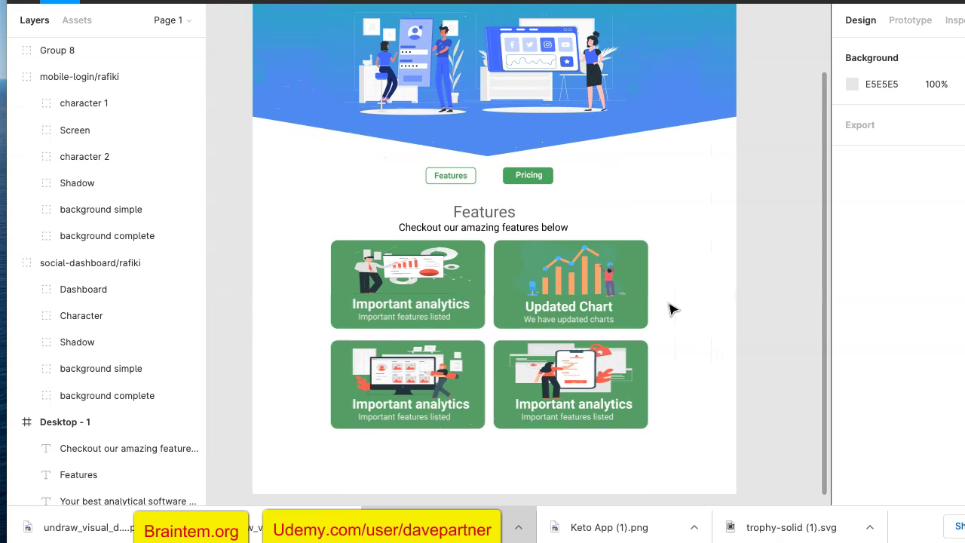
pyautogui.click(653, 420)
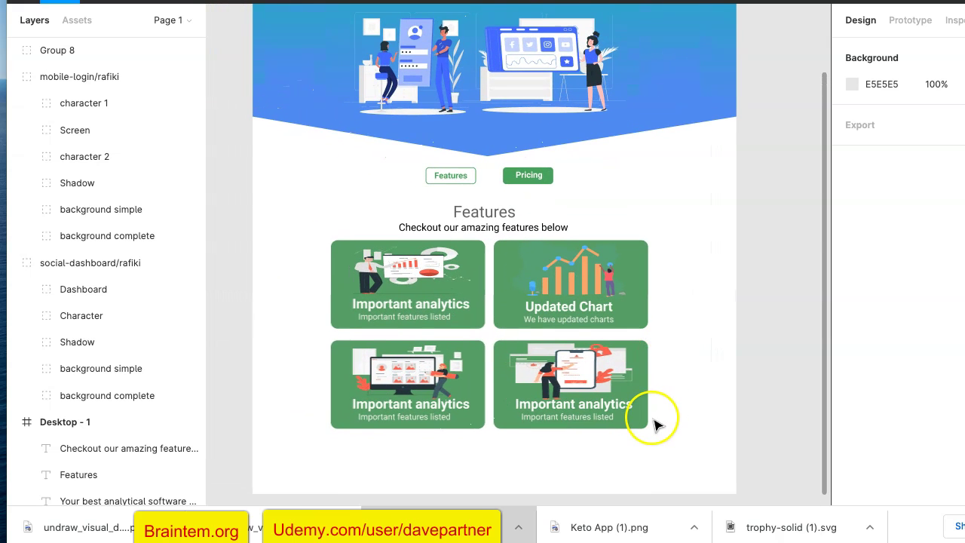
pyautogui.rightClick(612, 315)
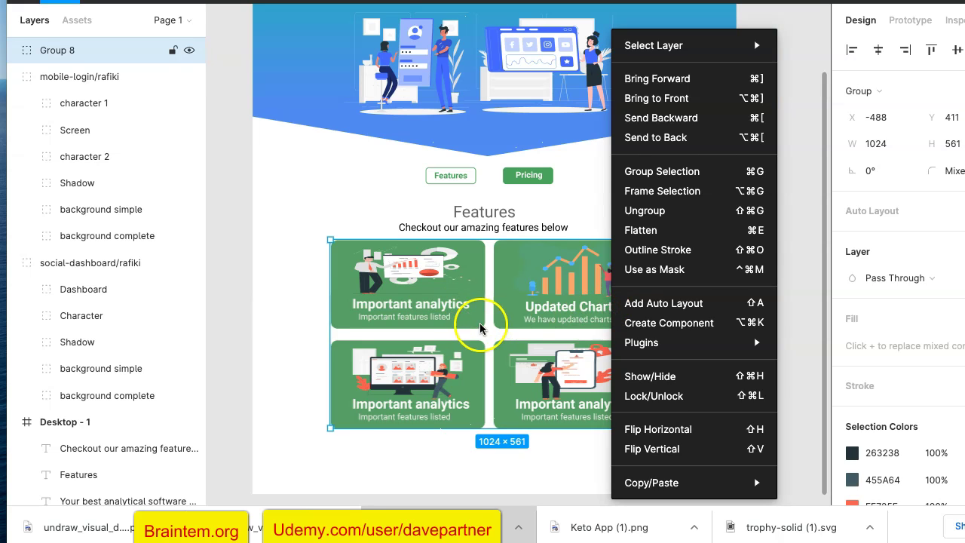
pyautogui.click(679, 212)
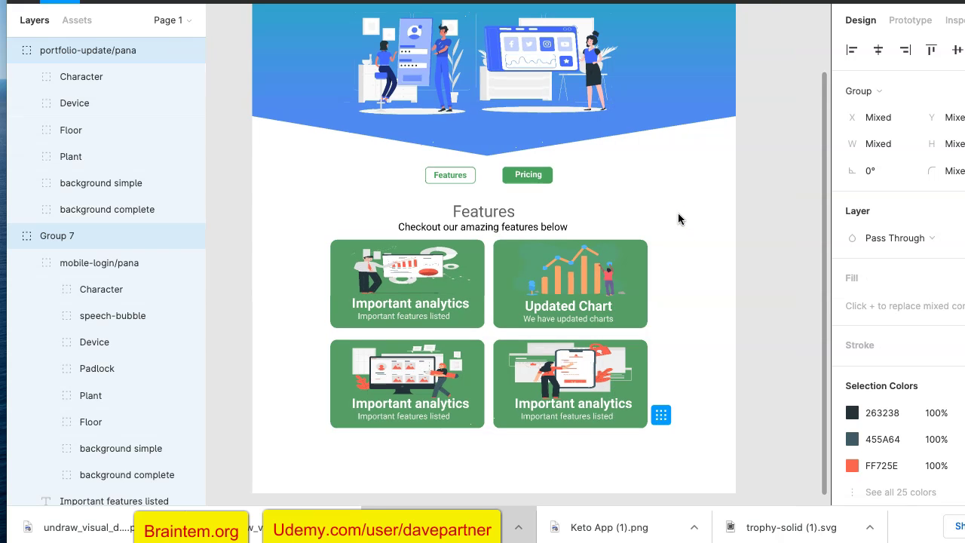
pyautogui.click(653, 269)
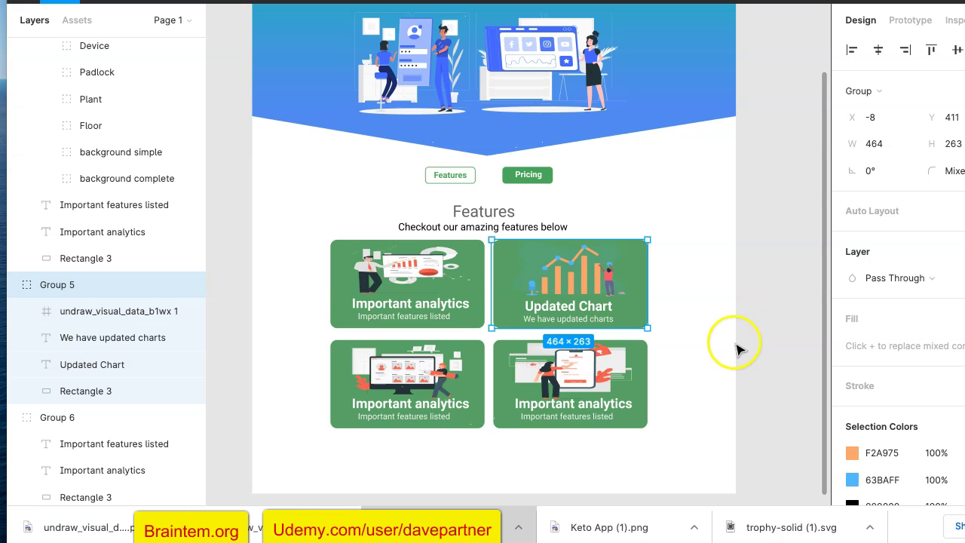
pyautogui.keyDown('shift'); pyautogui.click(647, 398); pyautogui.keyUp('shift')
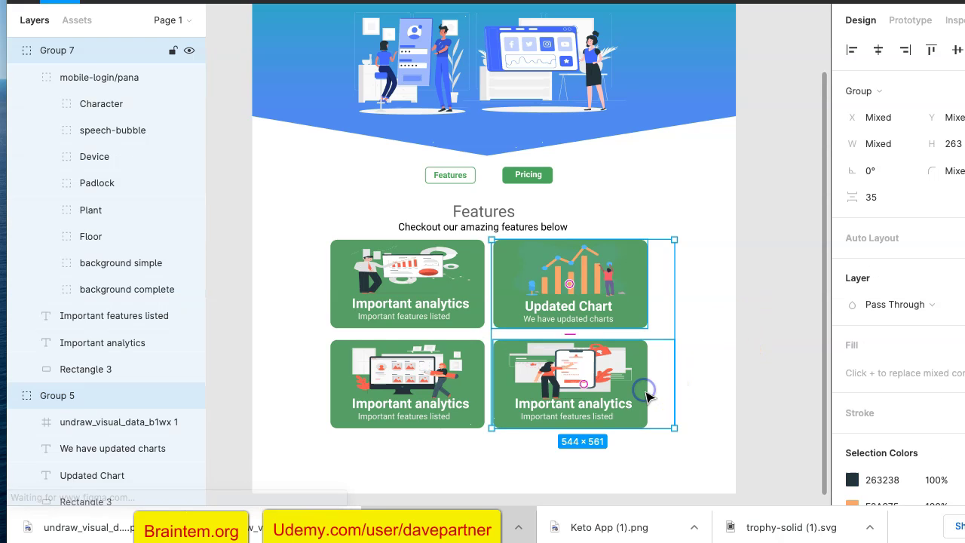
pyautogui.keyDown('shift'); pyautogui.click(454, 403); pyautogui.keyUp('shift')
pyautogui.keyDown('shift'); pyautogui.click(445, 319); pyautogui.keyUp('shift')
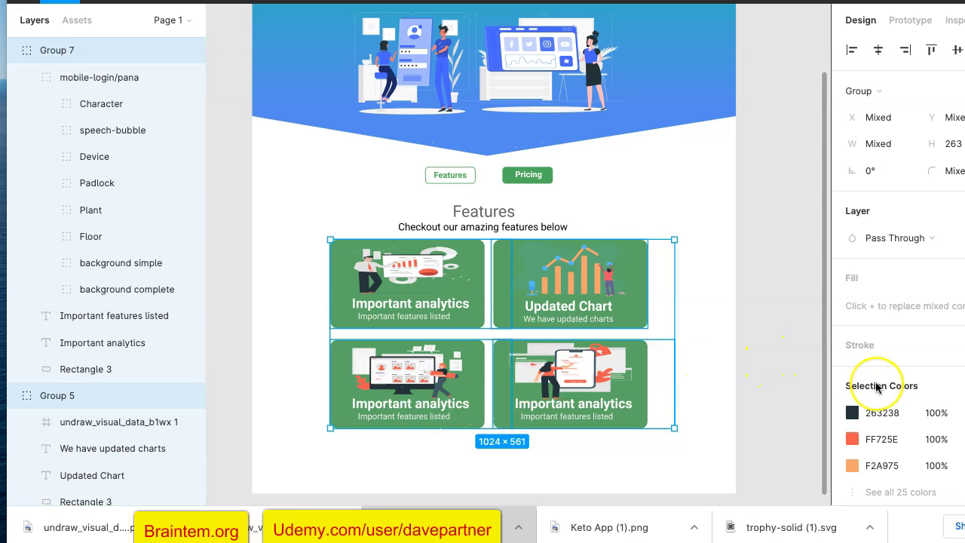
pyautogui.scroll(-3, 877, 387)
pyautogui.click(744, 394)
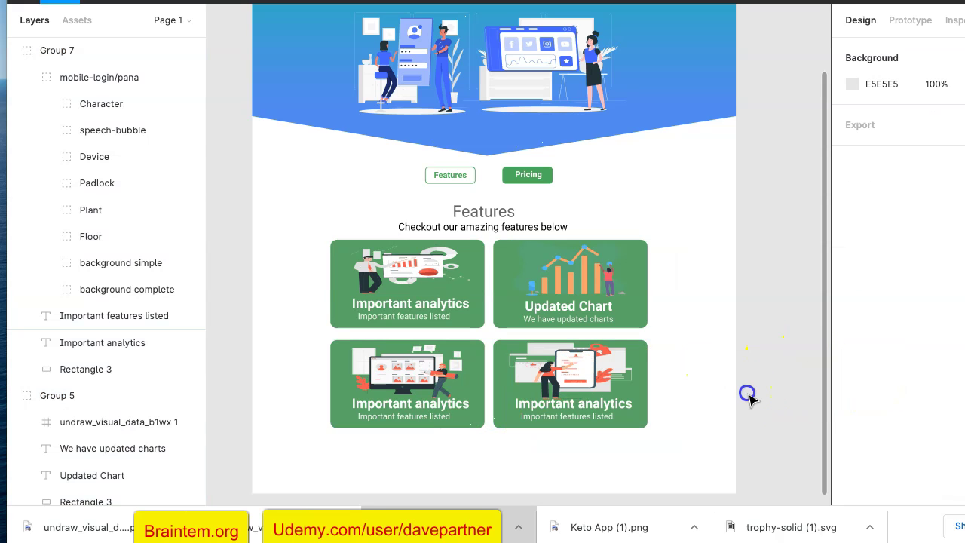
pyautogui.moveTo(711, 401); pyautogui.dragTo(626, 365)
pyautogui.moveTo(412, 292); pyautogui.dragTo(394, 287)
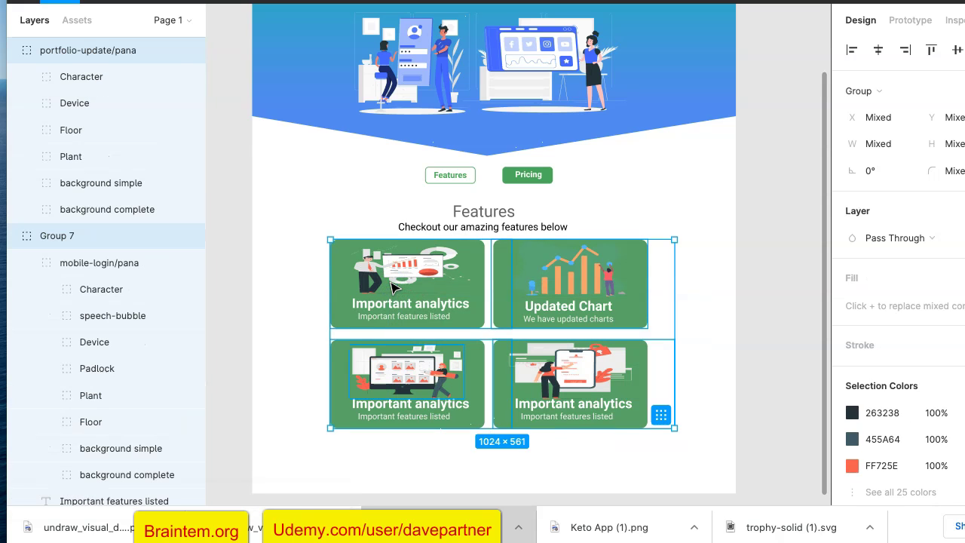
pyautogui.click(282, 330)
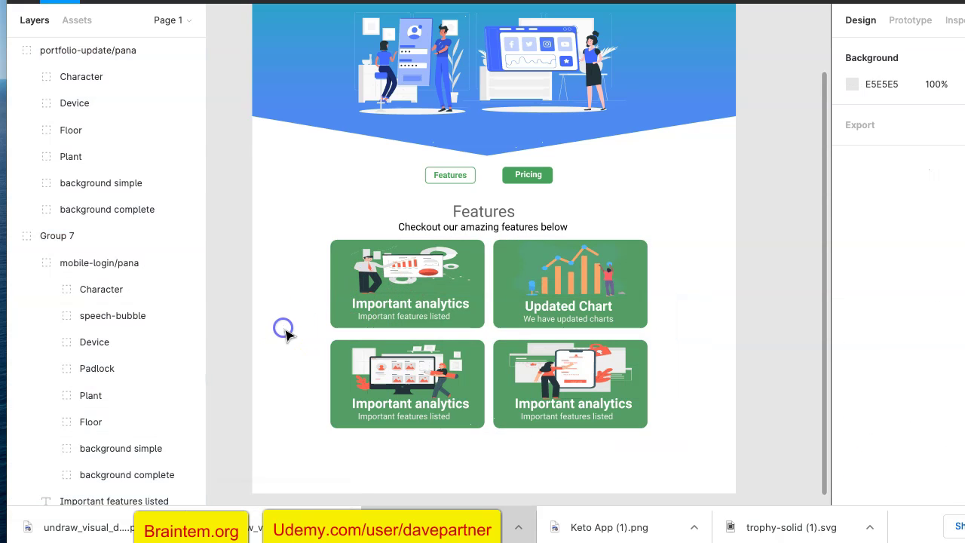
# Select the four feature card groups and add a Drop Shadow effect to them.
pyautogui.click(336, 320)
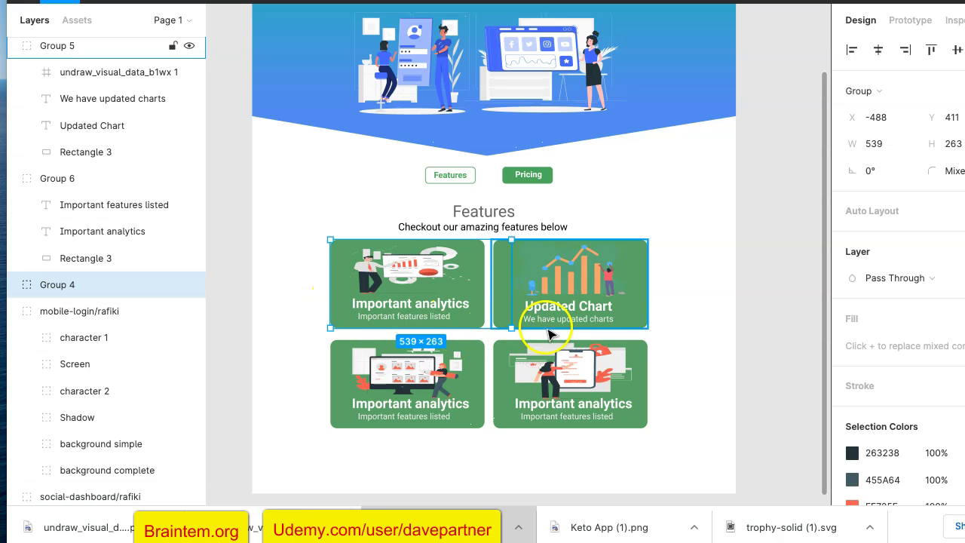
pyautogui.keyDown('shift'); pyautogui.click(646, 320); pyautogui.keyUp('shift')
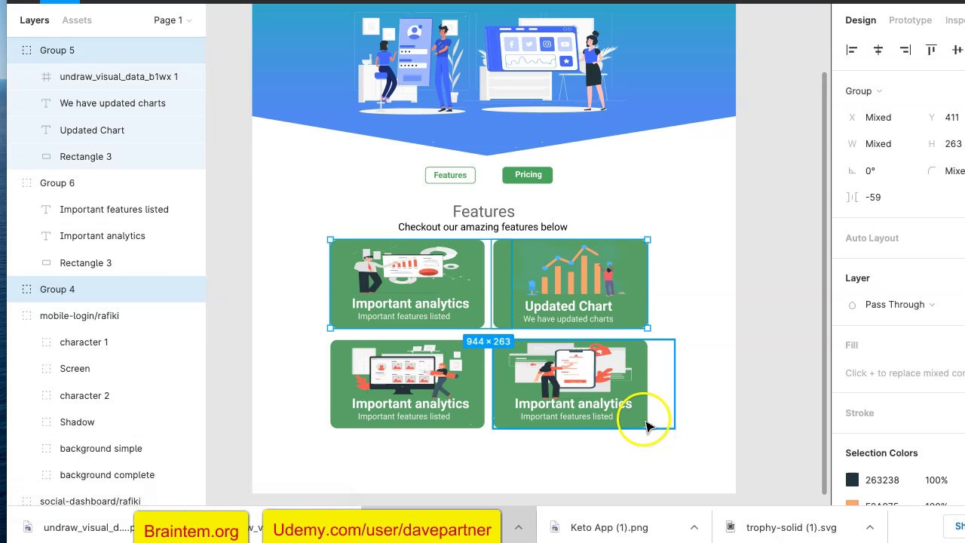
pyautogui.keyDown('shift'); pyautogui.click(646, 425); pyautogui.keyUp('shift')
pyautogui.keyDown('shift'); pyautogui.click(480, 427); pyautogui.keyUp('shift')
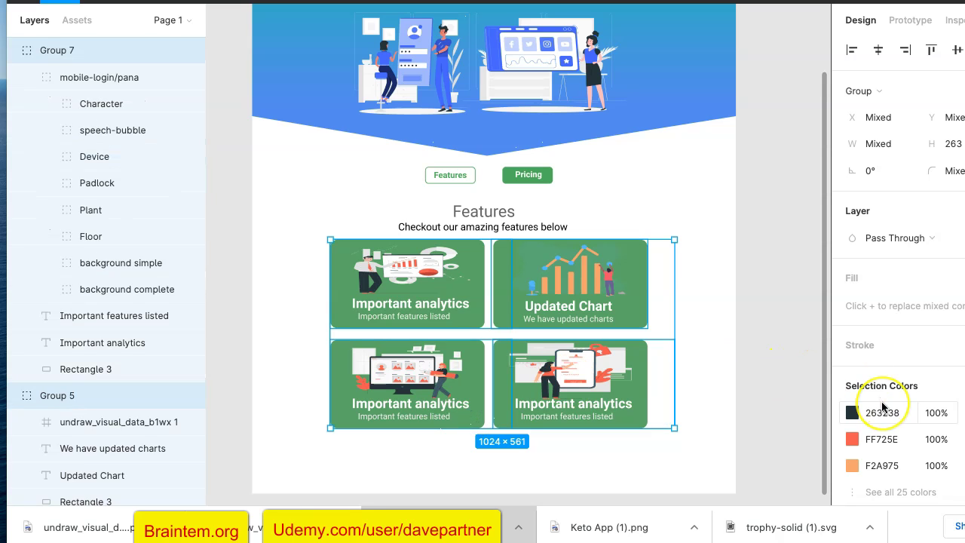
pyautogui.scroll(-2, 894, 406)
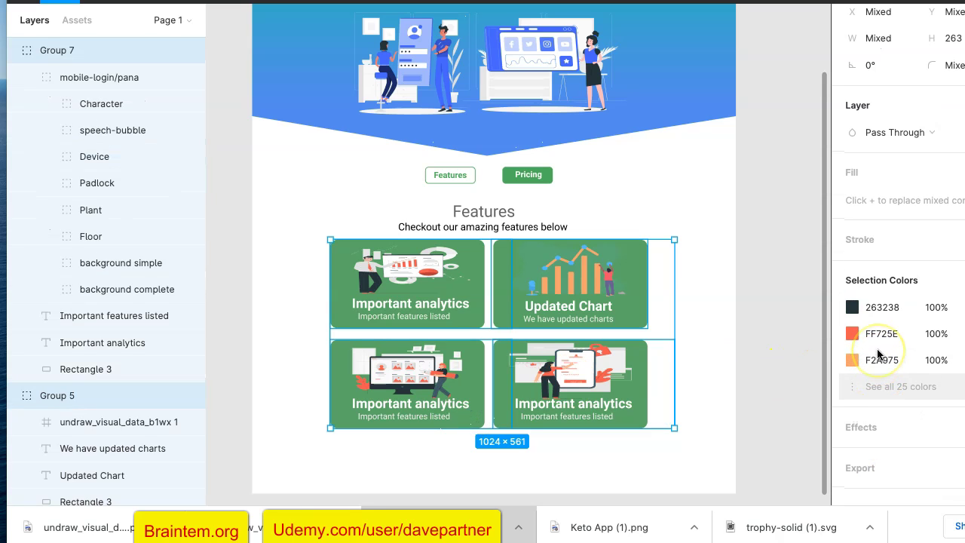
pyautogui.click(864, 401)
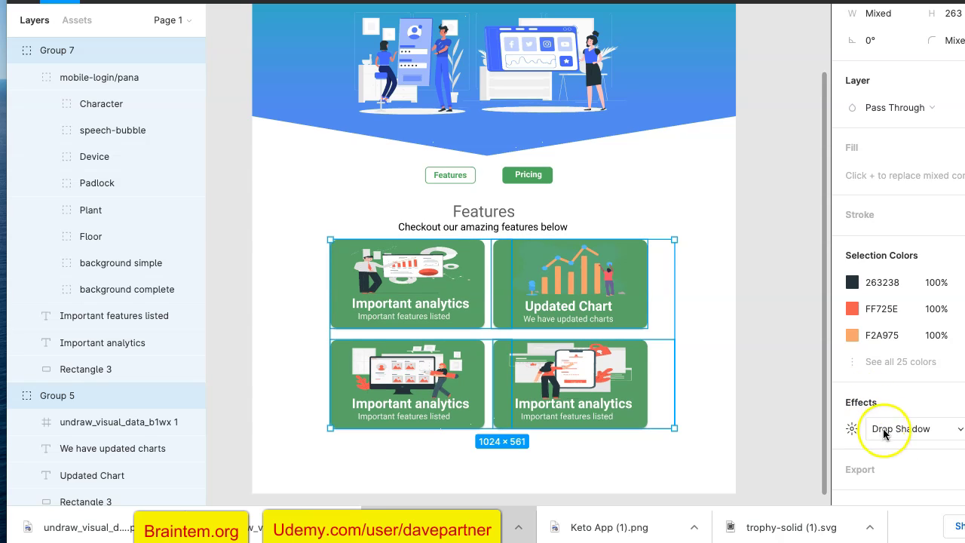
# Set the Y offset of the four feature cards' drop shadow to 10.
pyautogui.scroll(-1, 863, 435)
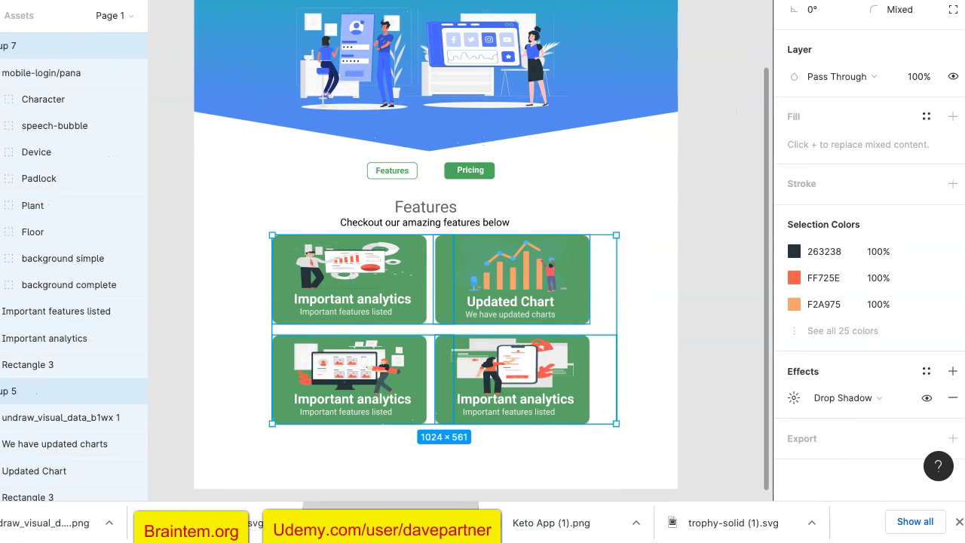
pyautogui.click(794, 399)
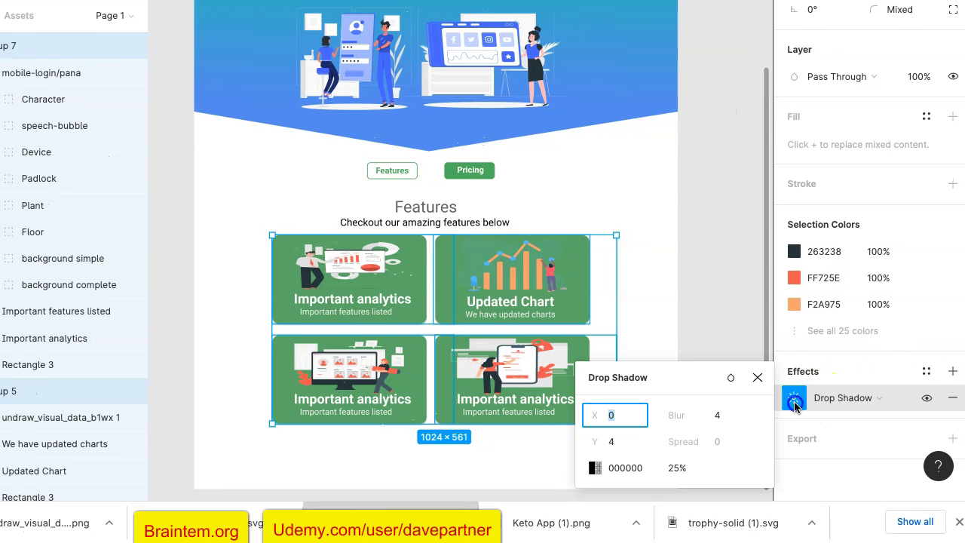
pyautogui.click(626, 446)
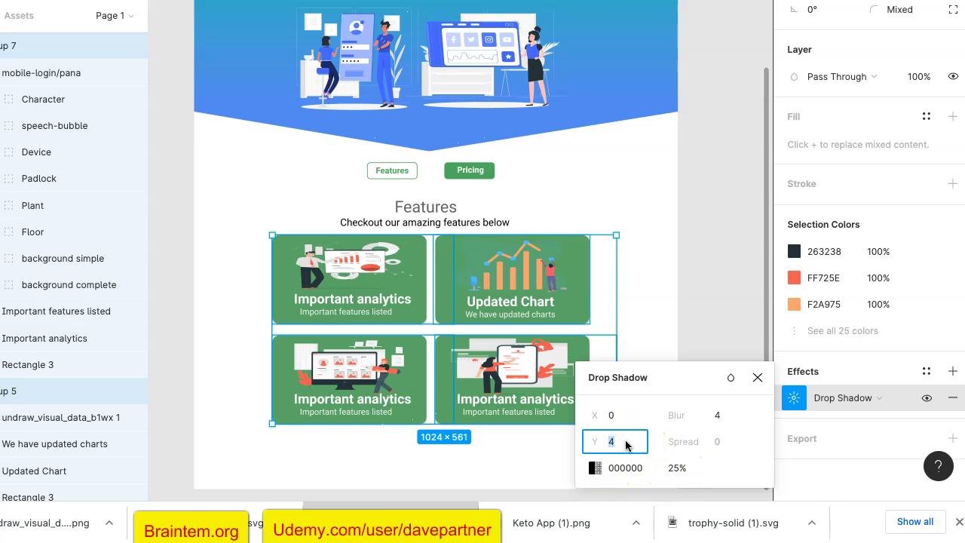
pyautogui.write('7')
pyautogui.press('Return')
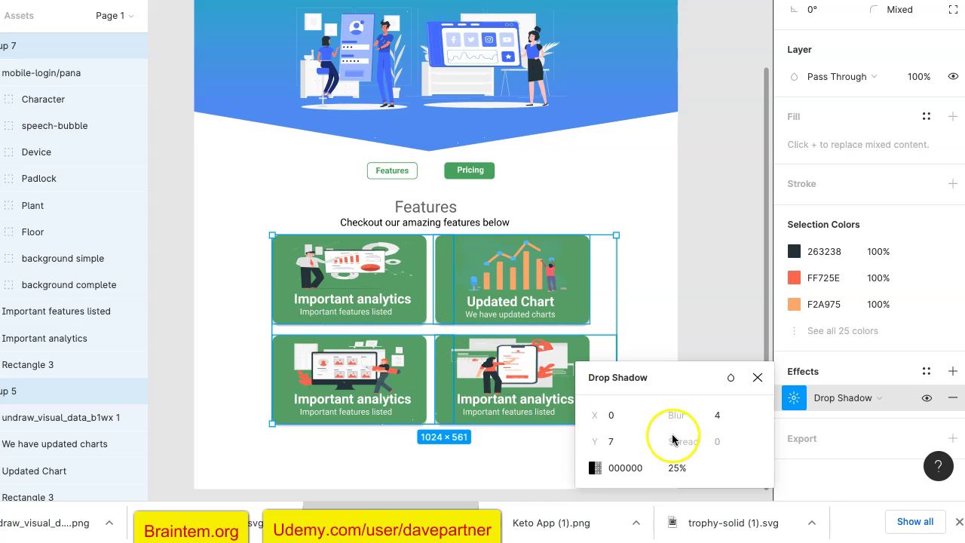
pyautogui.click(626, 444)
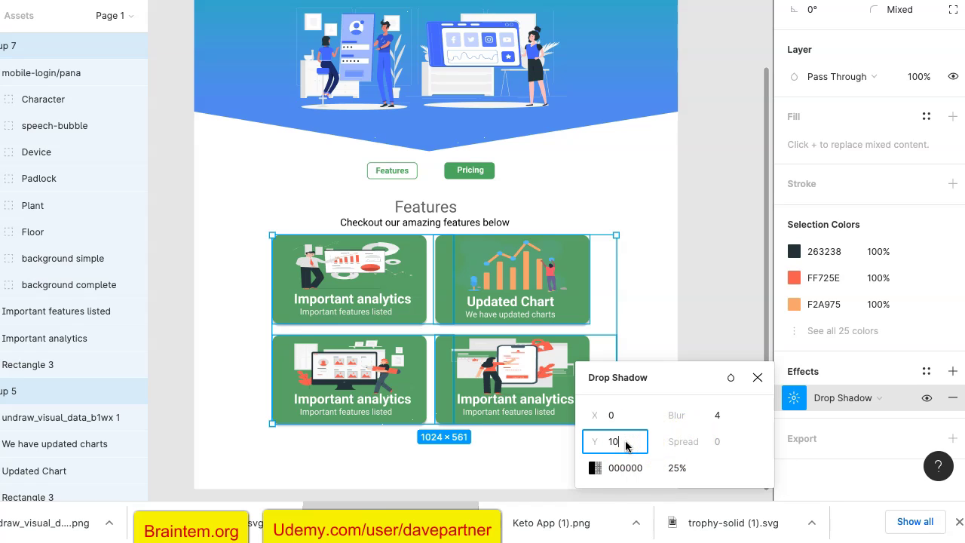
pyautogui.write('10')
pyautogui.press('Return')
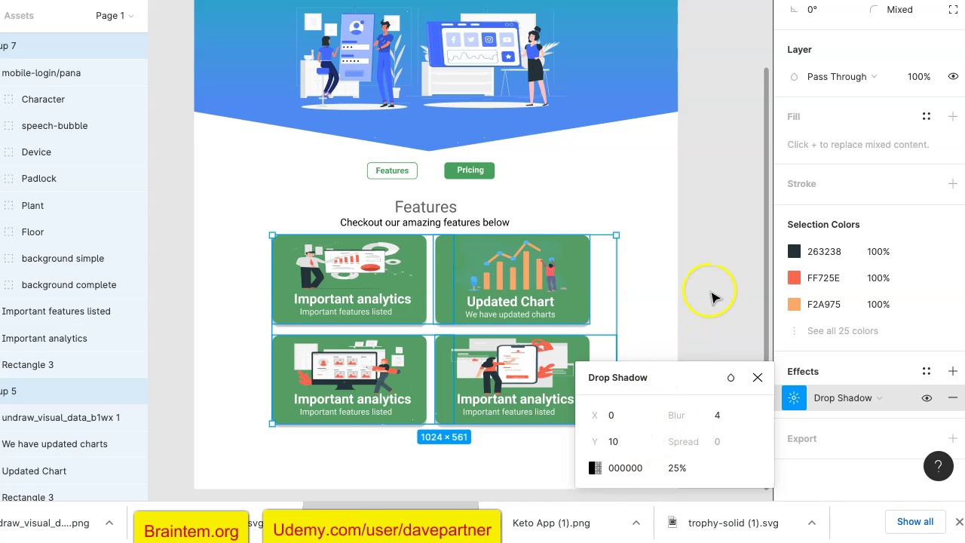
pyautogui.click(712, 296)
# Add a Drop Shadow effect to the blue gradient hero background shape.
pyautogui.scroll(3, 712, 296)
pyautogui.scroll(1, 679, 264)
pyautogui.click(649, 239)
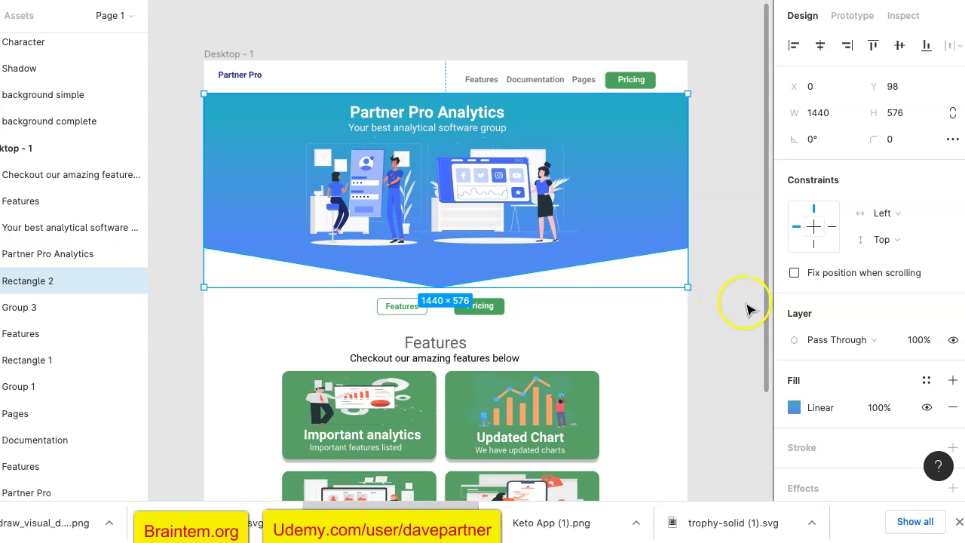
pyautogui.scroll(-3, 823, 387)
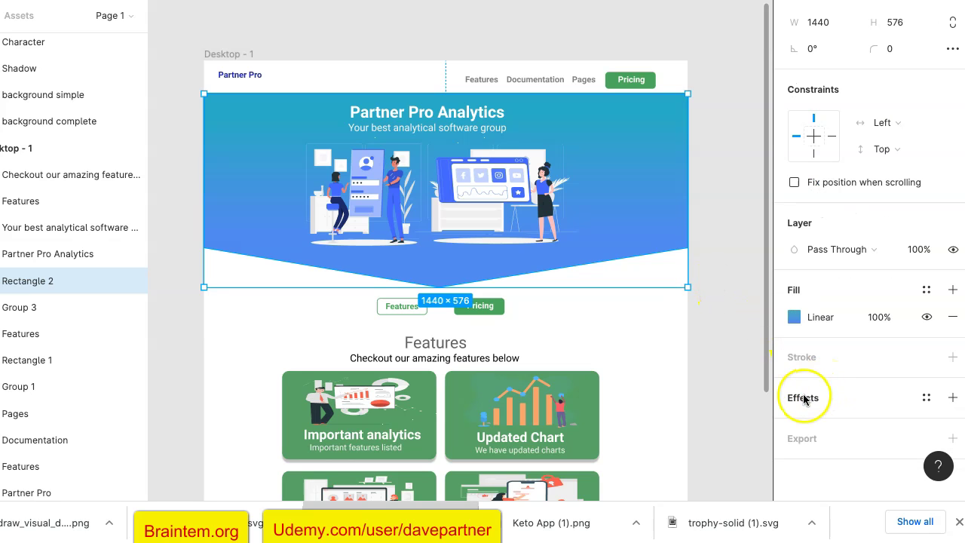
pyautogui.click(805, 399)
pyautogui.scroll(-1, 796, 396)
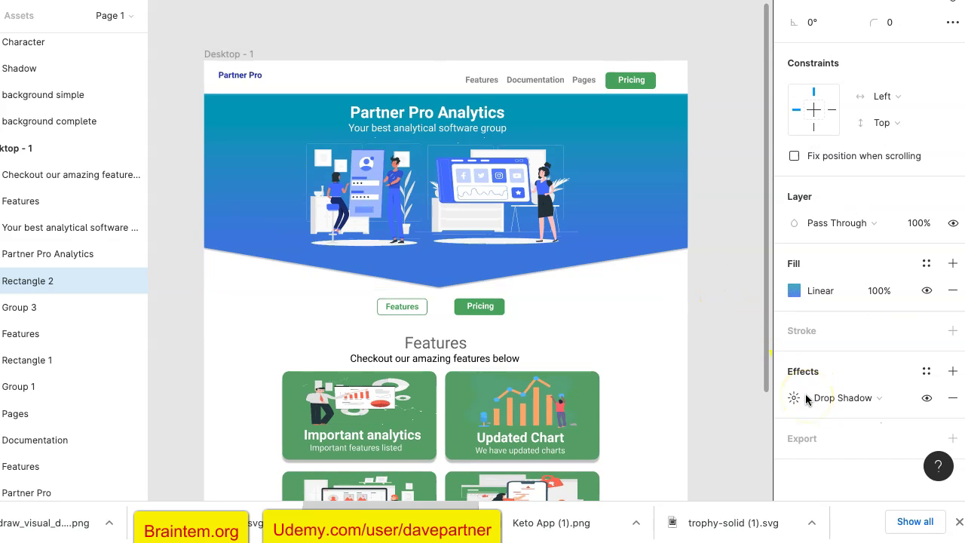
# Set the hero background's drop shadow offset to Y 20 and X 5.
pyautogui.click(792, 398)
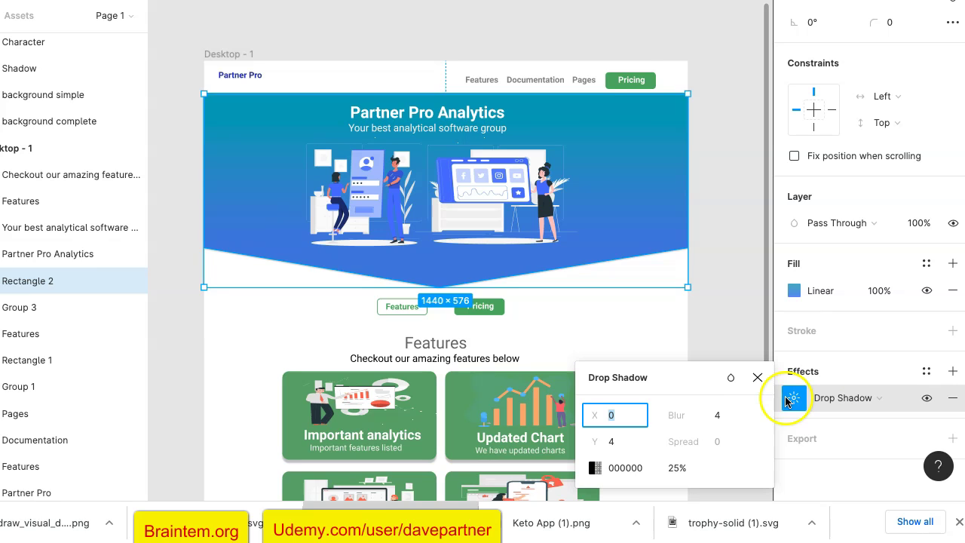
pyautogui.click(619, 443)
pyautogui.write('20')
pyautogui.press('Return')
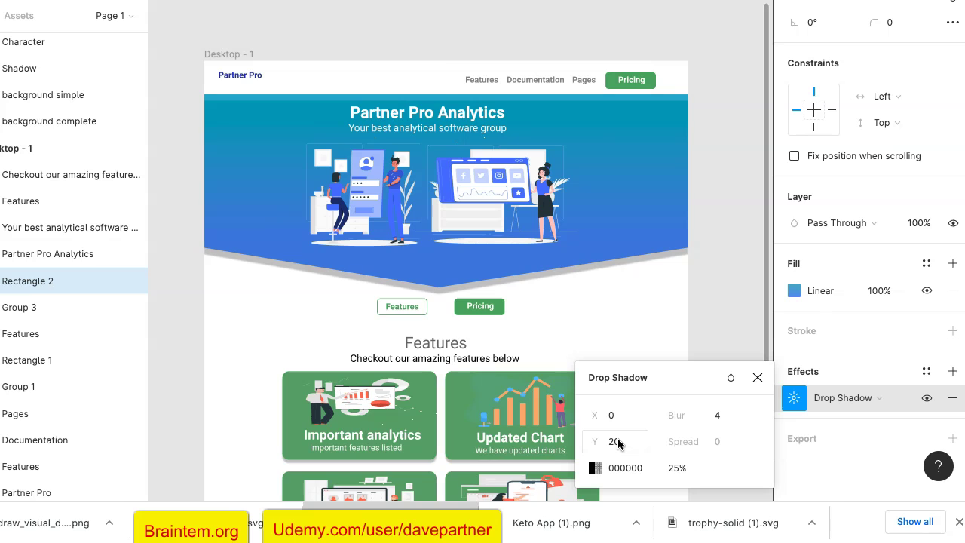
pyautogui.press('Return')
pyautogui.click(717, 407)
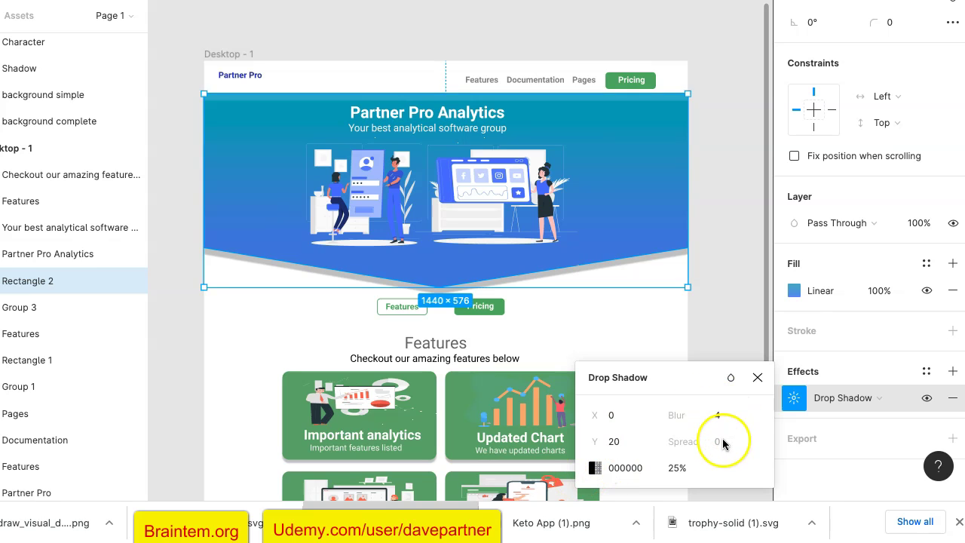
pyautogui.click(613, 415)
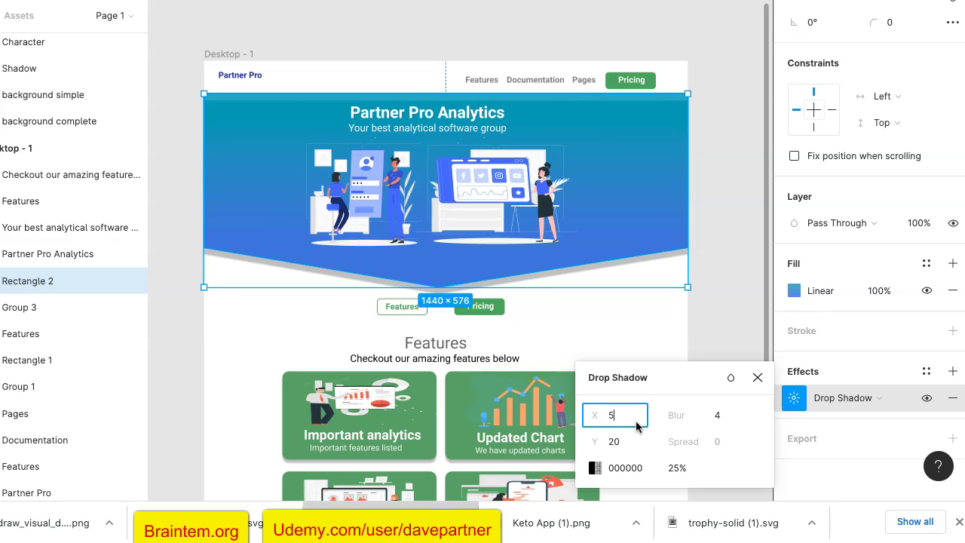
pyautogui.press('Return')
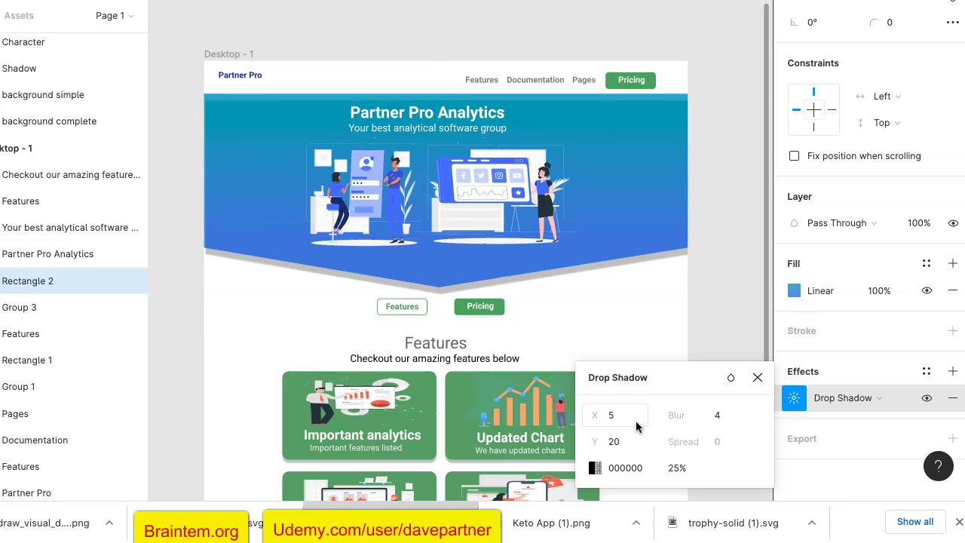
pyautogui.click(614, 428)
# Set the opacity of the hero background's drop shadow to 15%.
pyautogui.click(643, 483)
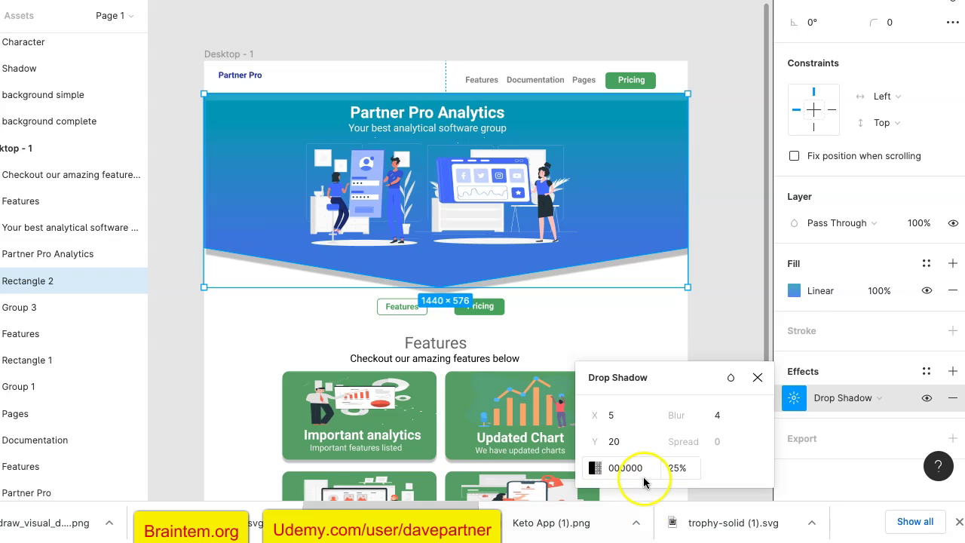
pyautogui.click(677, 475)
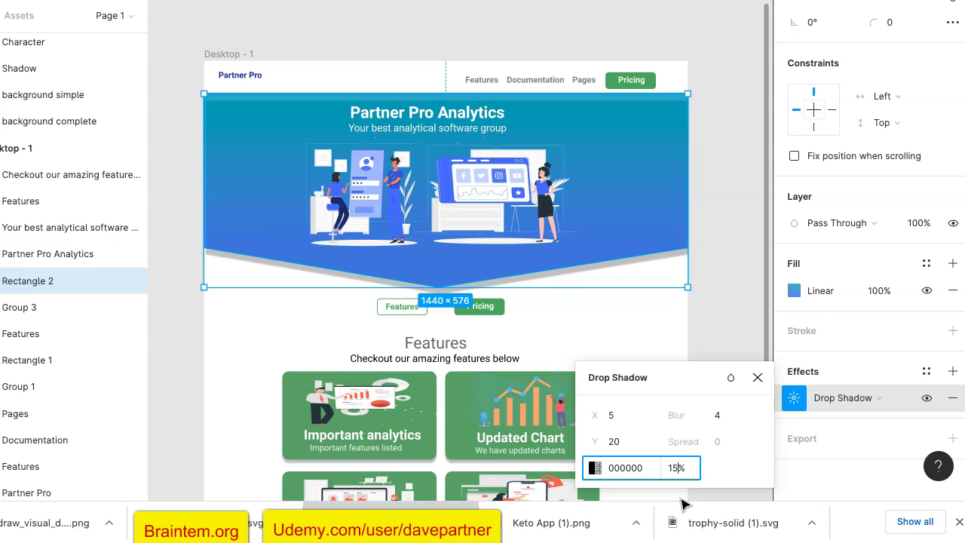
pyautogui.write('15')
pyautogui.press('Return')
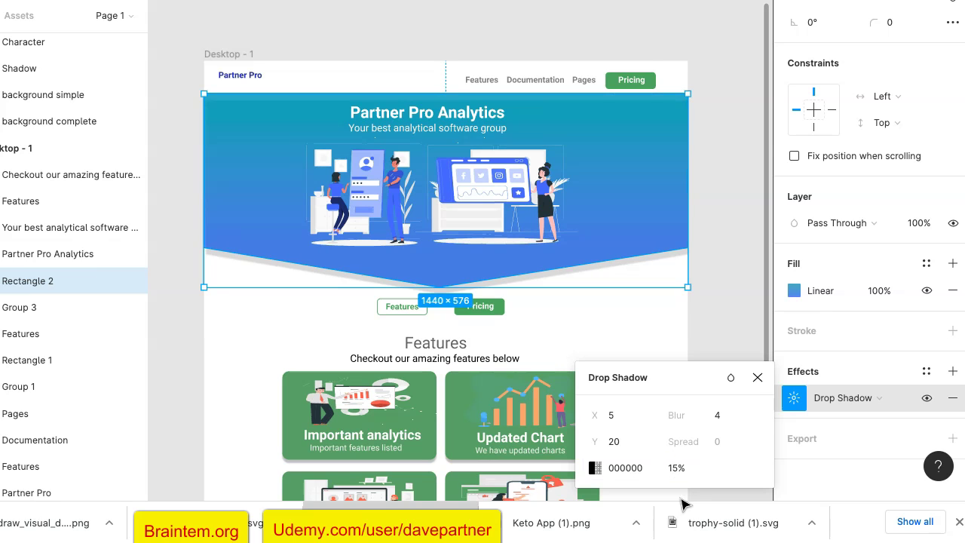
pyautogui.click(736, 287)
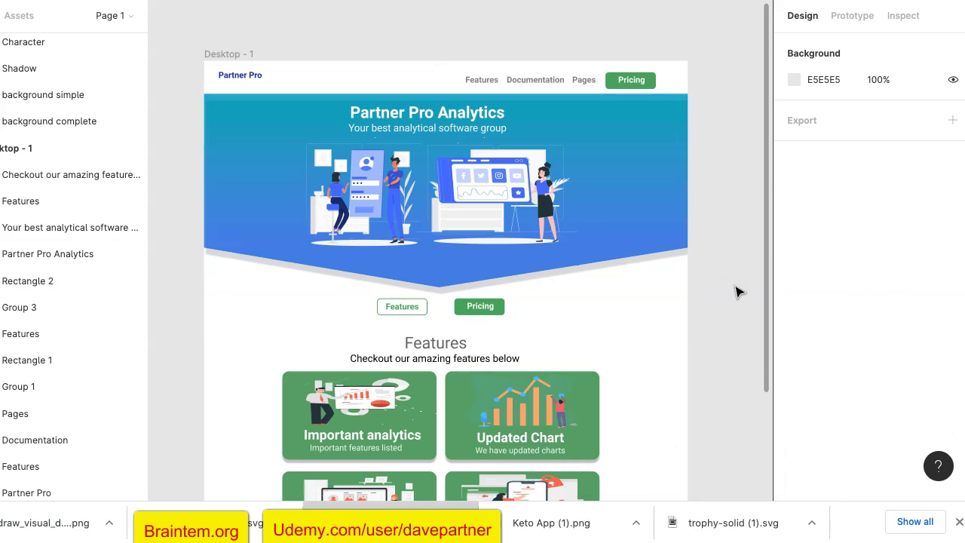
# Soften the hero background's drop shadow by setting its blur to 20.
pyautogui.scroll(-4, 737, 336)
pyautogui.scroll(2, 739, 334)
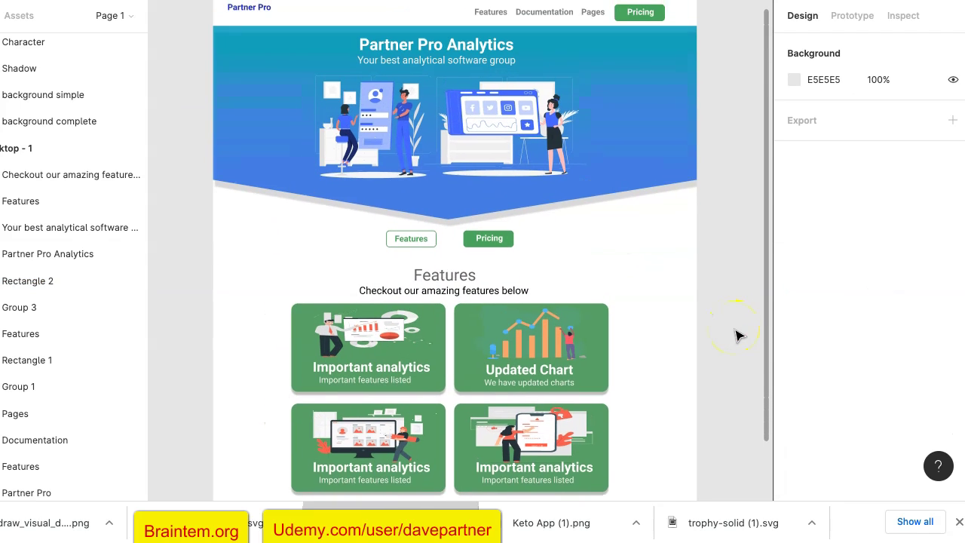
pyautogui.click(648, 187)
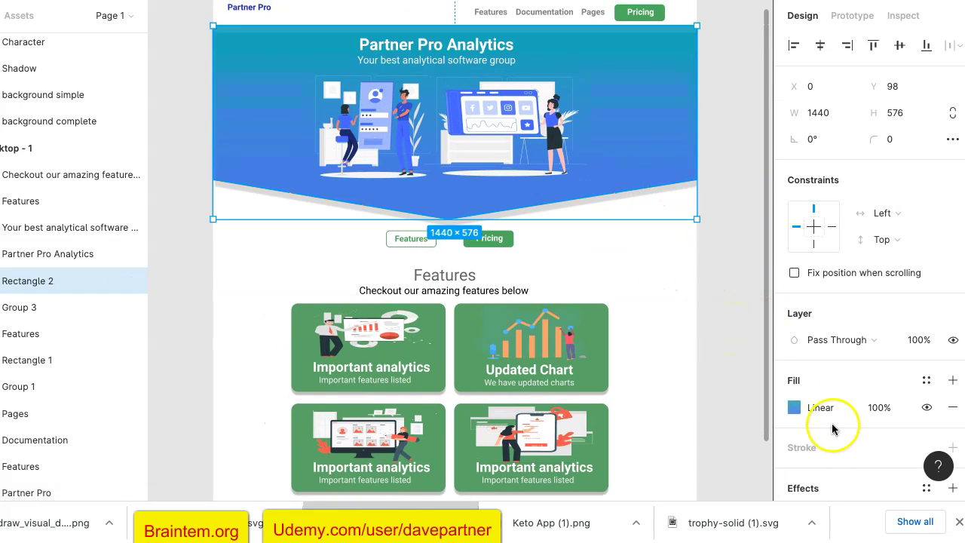
pyautogui.scroll(-2, 840, 455)
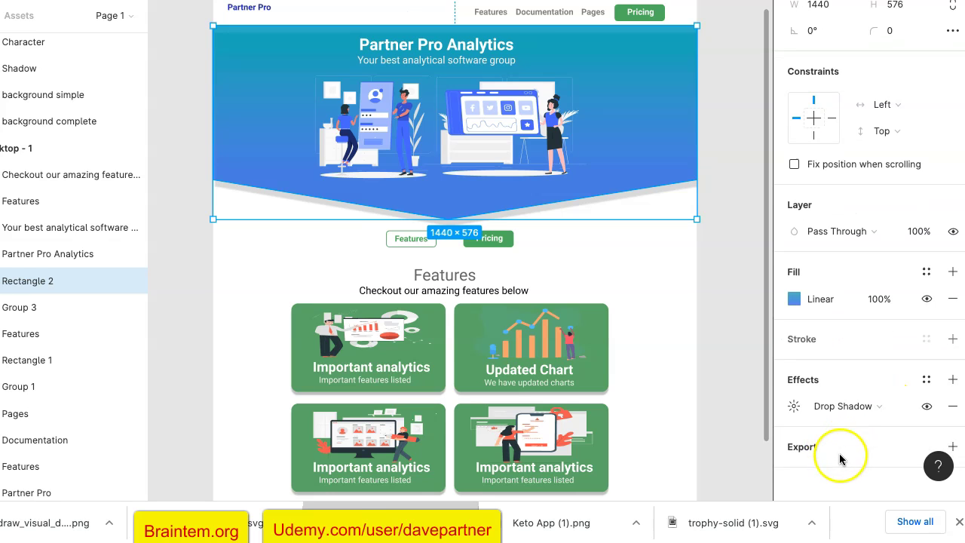
pyautogui.click(796, 407)
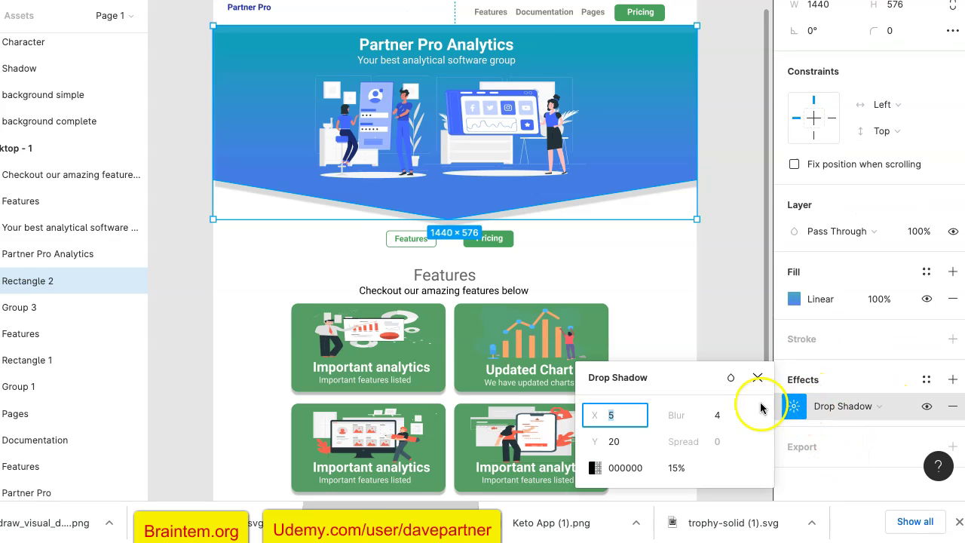
pyautogui.click(718, 416)
pyautogui.click(733, 455)
pyautogui.write('10')
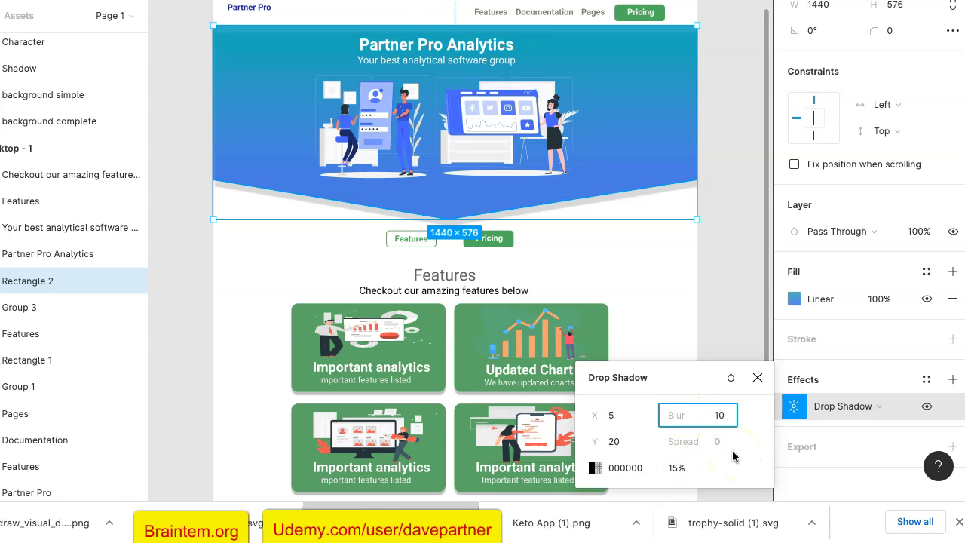
pyautogui.press('Return')
pyautogui.click(722, 415)
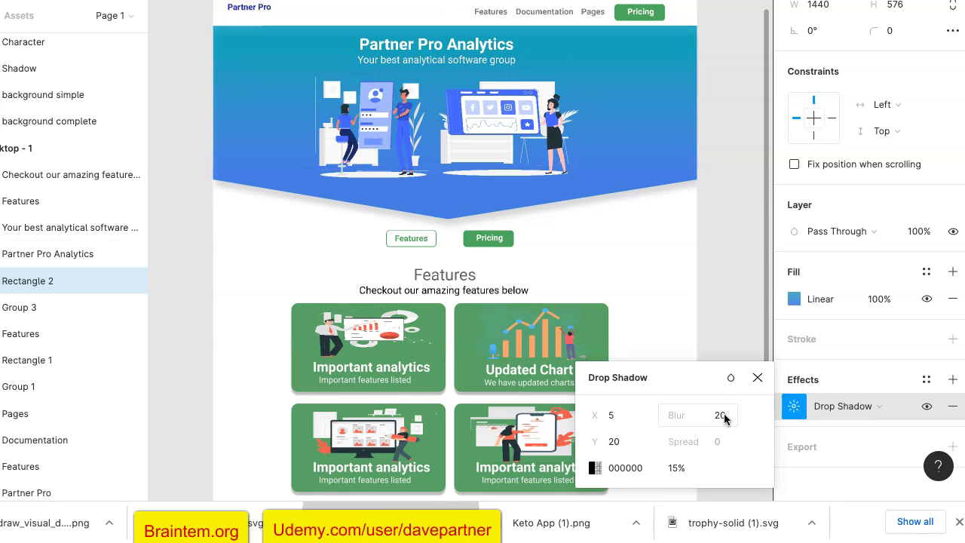
pyautogui.click(709, 443)
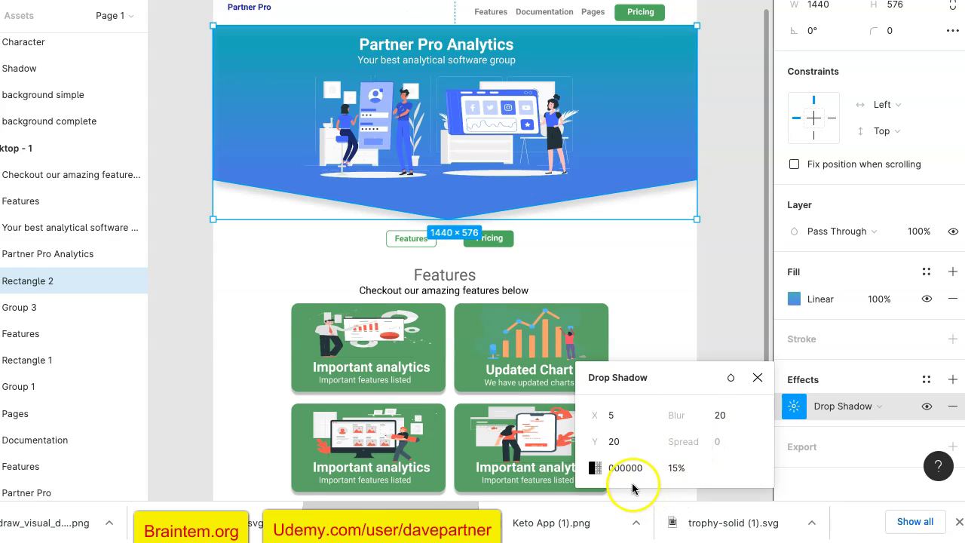
# Set the Y offset of the hero background's drop shadow to 15.
pyautogui.click(620, 445)
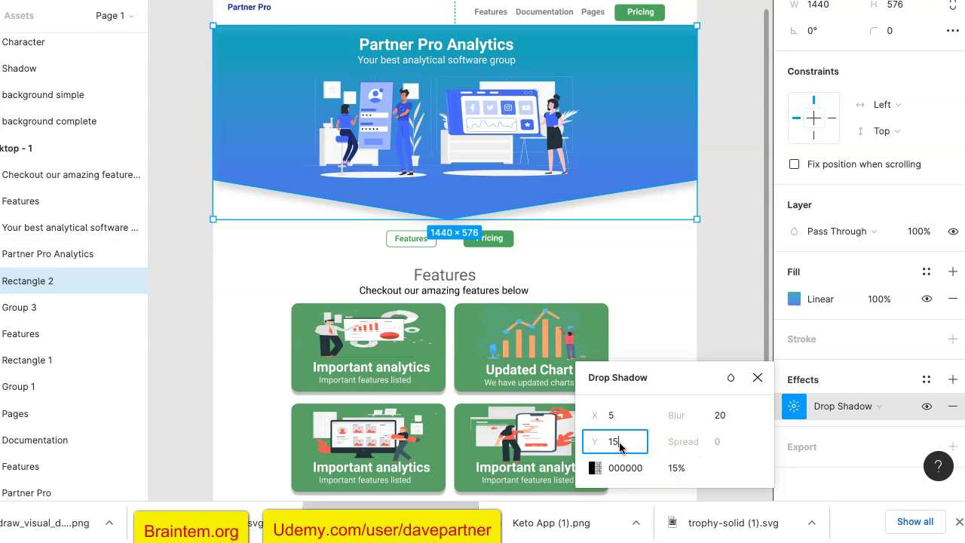
pyautogui.write('15')
pyautogui.press('Return')
# Try a 45% opacity on the hero background's drop shadow and set it back to 15%.
pyautogui.click(676, 468)
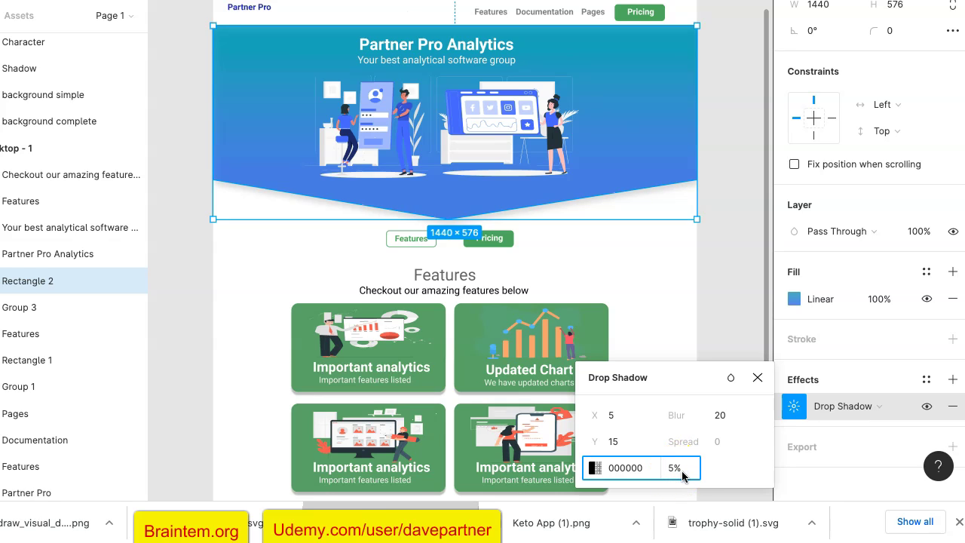
pyautogui.write('45%')
pyautogui.press('Return')
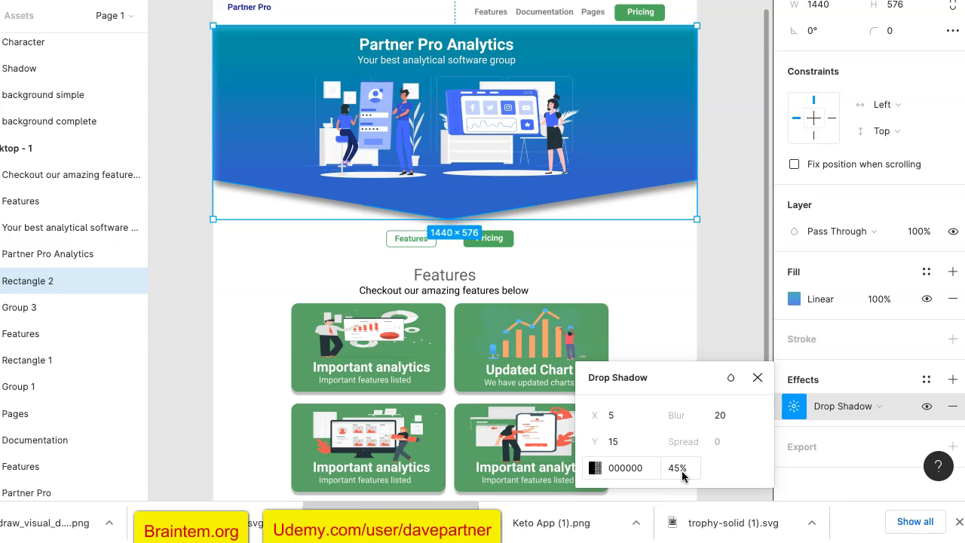
pyautogui.click(676, 468)
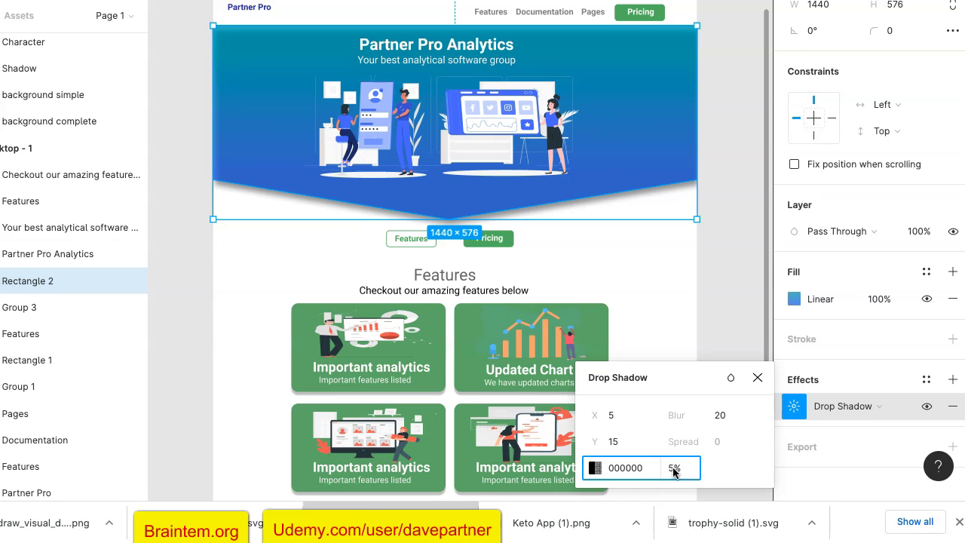
pyautogui.write('1')
pyautogui.press('Return')
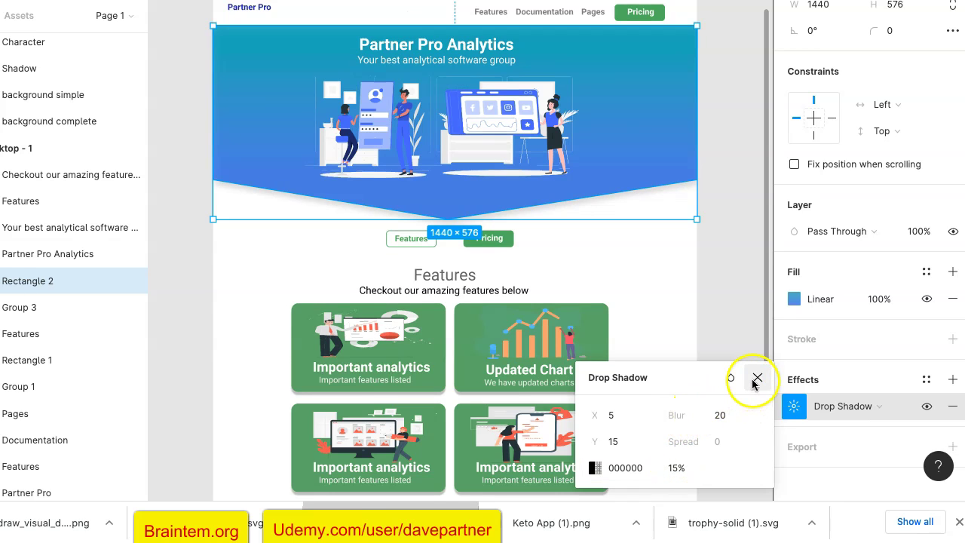
pyautogui.click(757, 377)
pyautogui.click(758, 322)
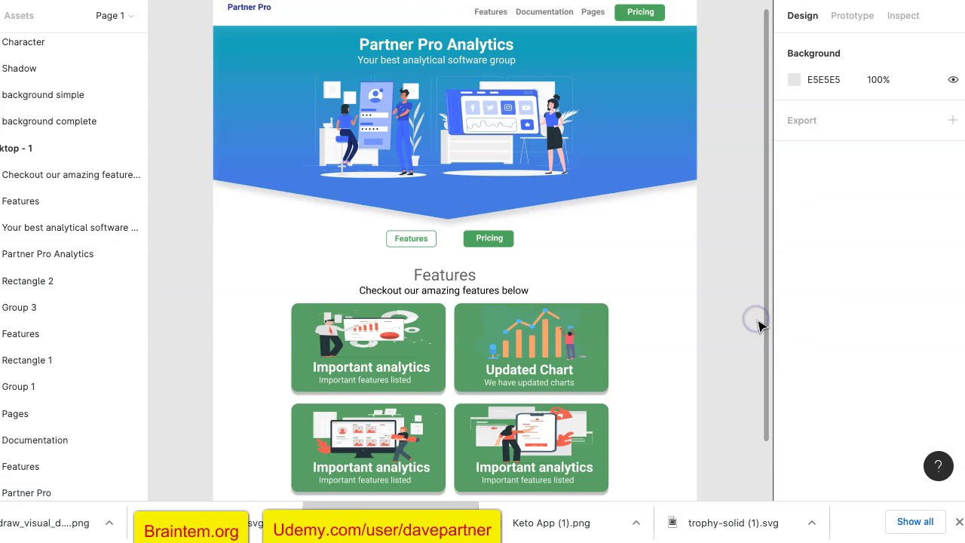
# Recolor the Partner Pro header logo text to teal 419CB8 by sampling the upper part of the hero background.
pyautogui.scroll(-5, 758, 322)
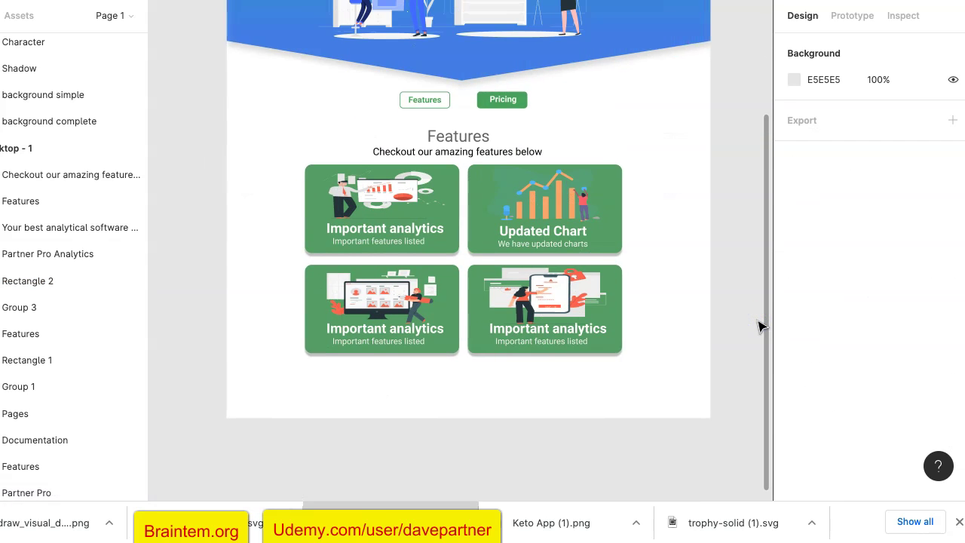
pyautogui.scroll(2, 678, 363)
pyautogui.scroll(10, 575, 439)
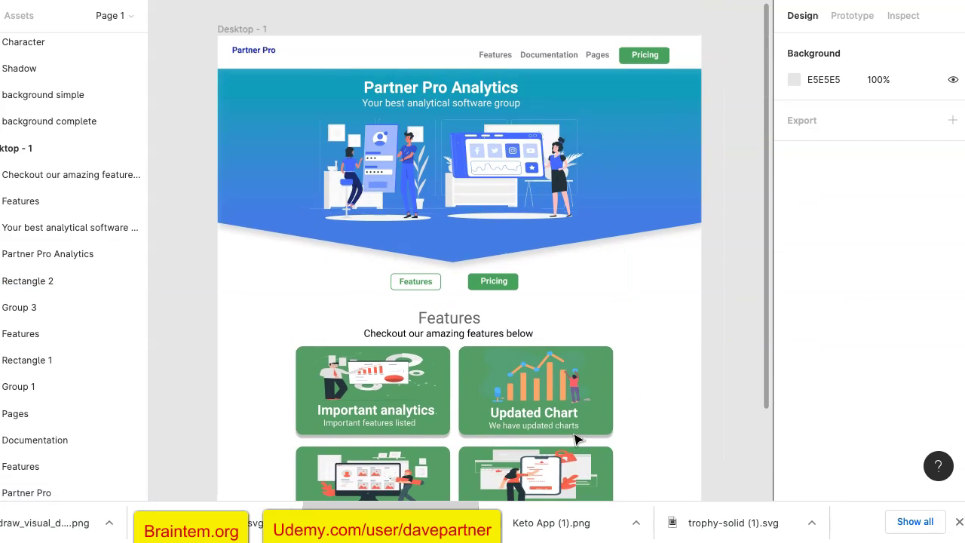
pyautogui.click(265, 98)
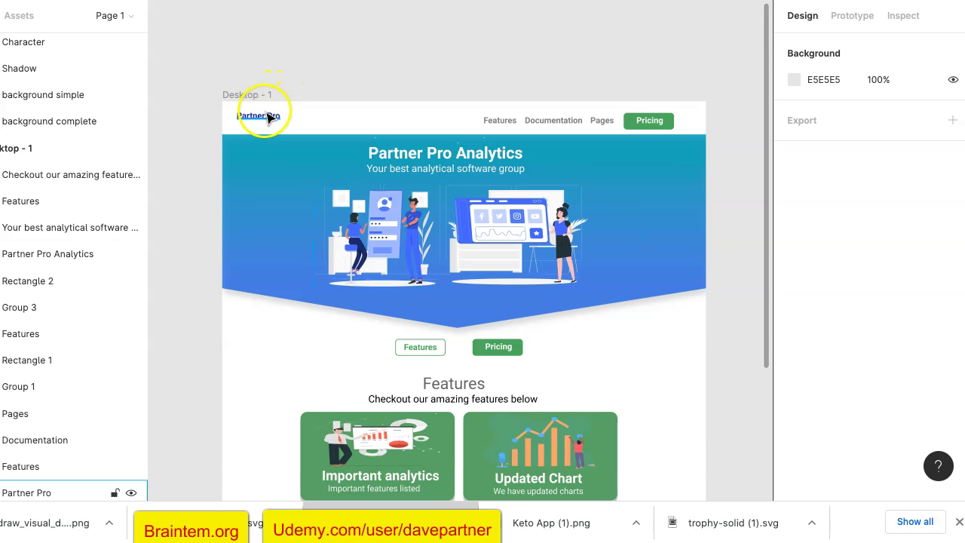
pyautogui.click(270, 119)
pyautogui.scroll(5, 268, 121)
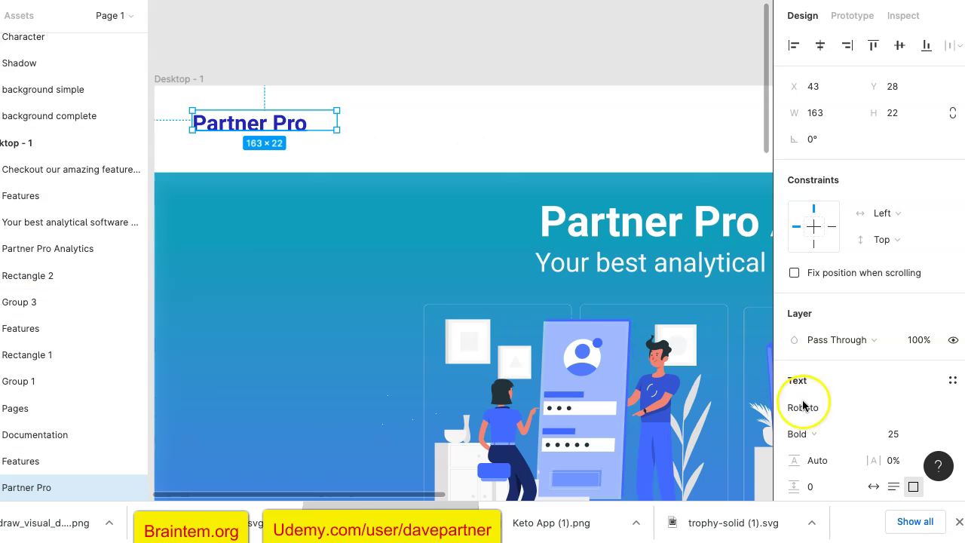
pyautogui.scroll(-5, 837, 404)
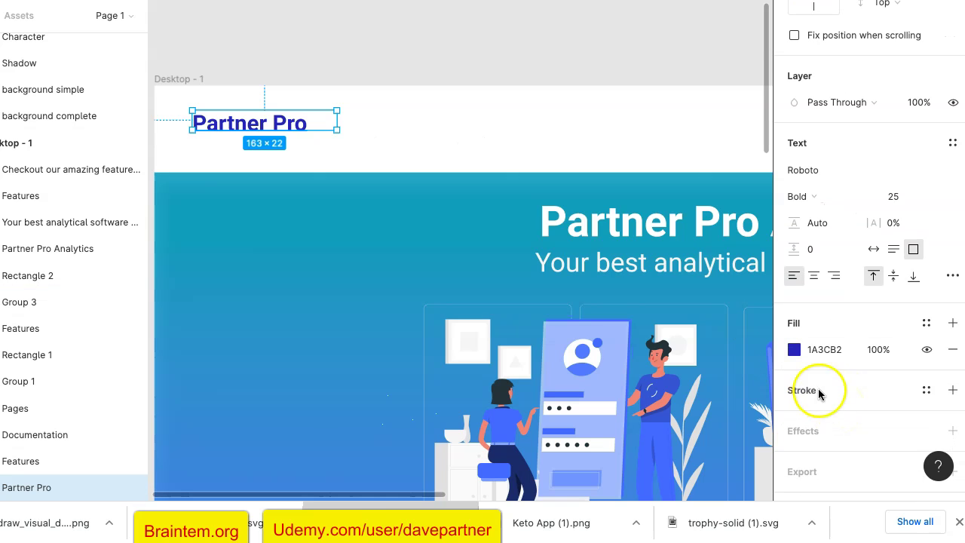
pyautogui.click(794, 352)
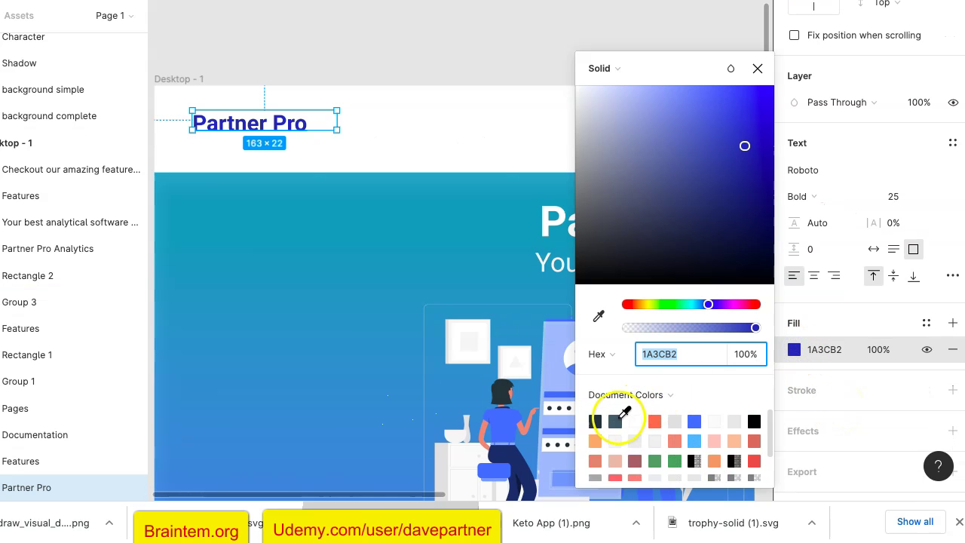
pyautogui.click(599, 318)
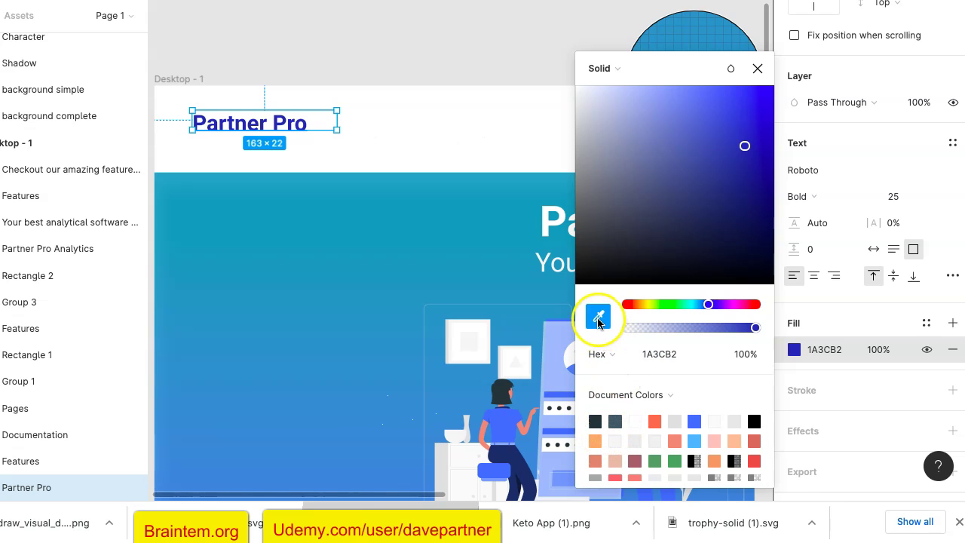
pyautogui.click(232, 196)
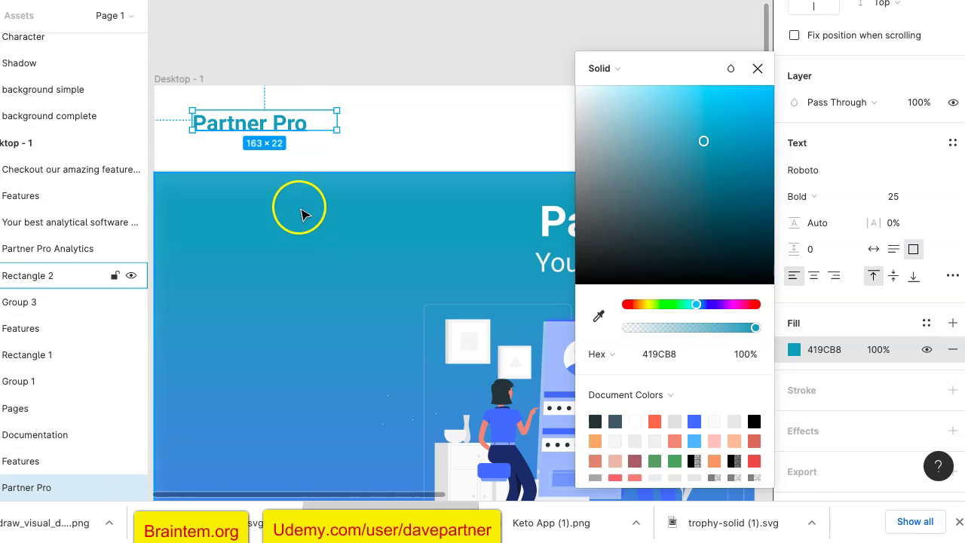
pyautogui.click(837, 316)
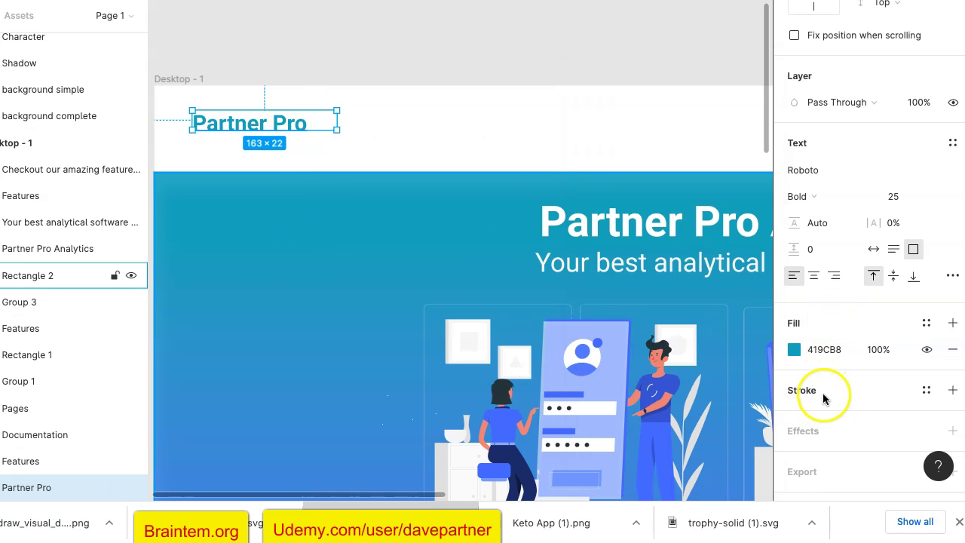
# Set the header logo text size to 45 and widen its text box to about 284 px so it fits on one line.
pyautogui.scroll(-1, 833, 399)
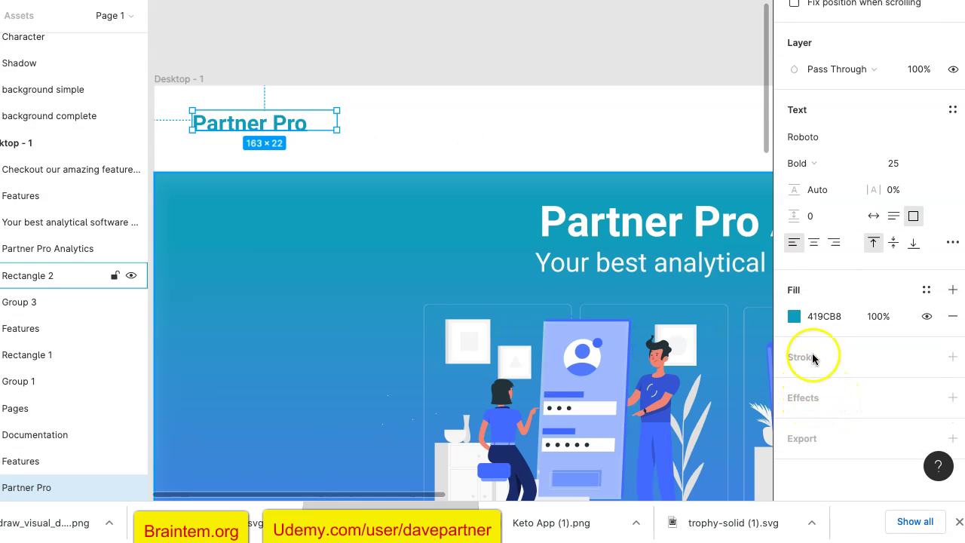
pyautogui.scroll(1, 813, 284)
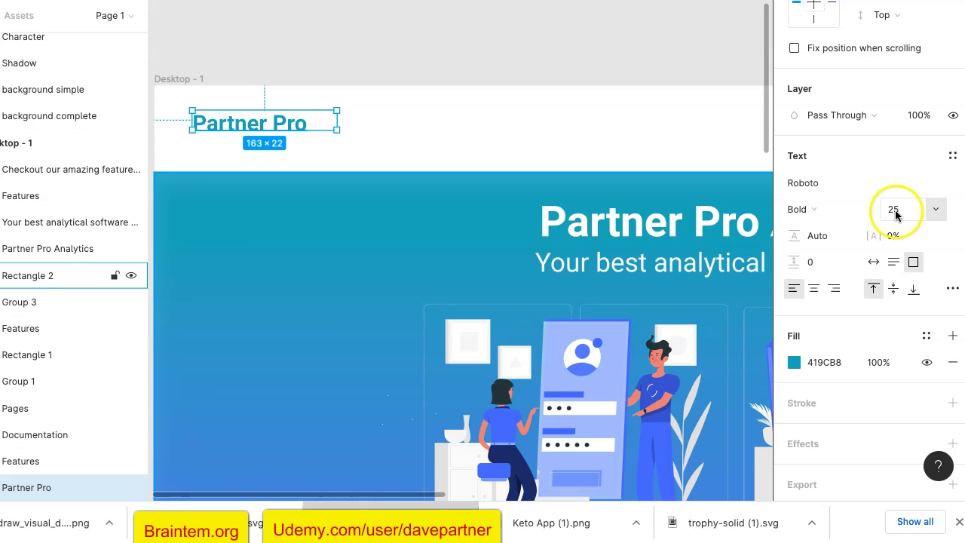
pyautogui.write('45')
pyautogui.press('Return')
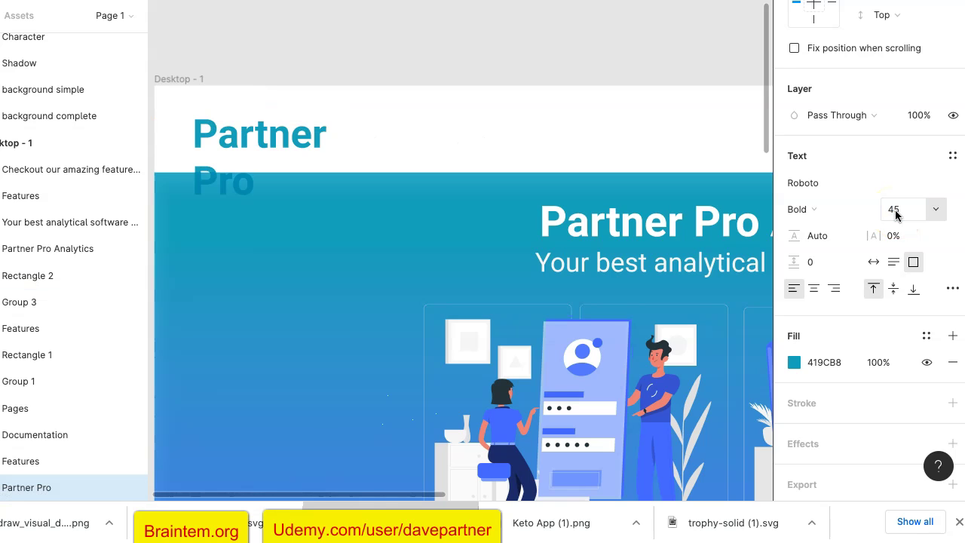
pyautogui.click(400, 200)
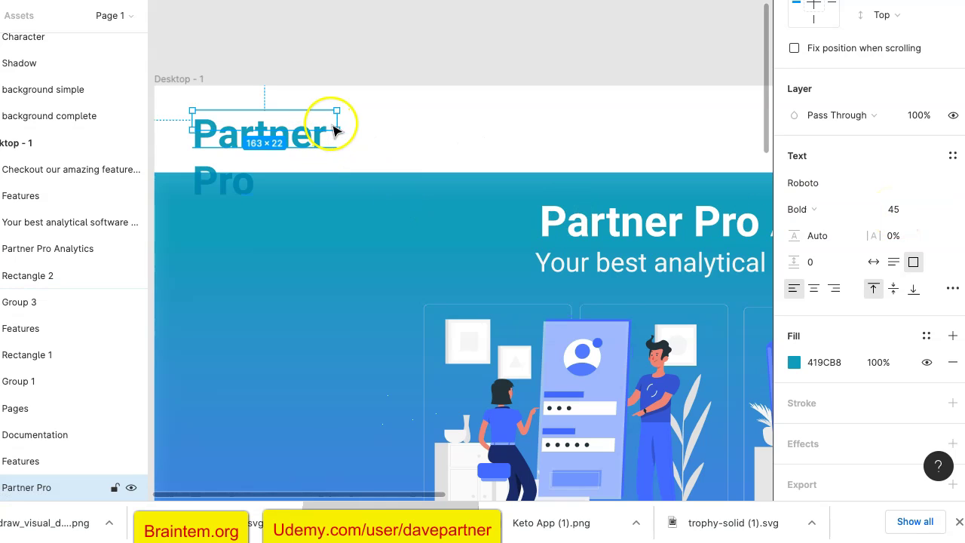
pyautogui.moveTo(340, 136); pyautogui.dragTo(339, 124)
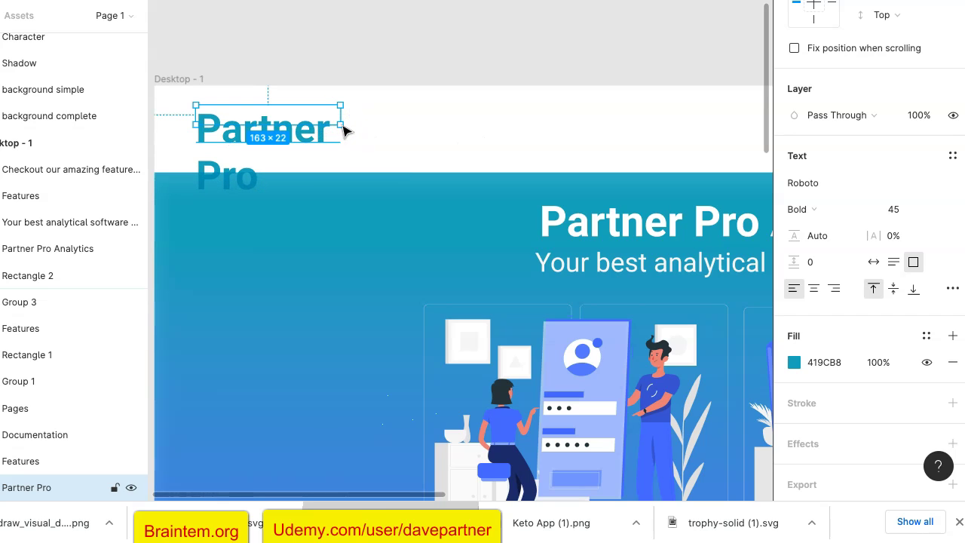
pyautogui.moveTo(343, 123); pyautogui.dragTo(395, 120)
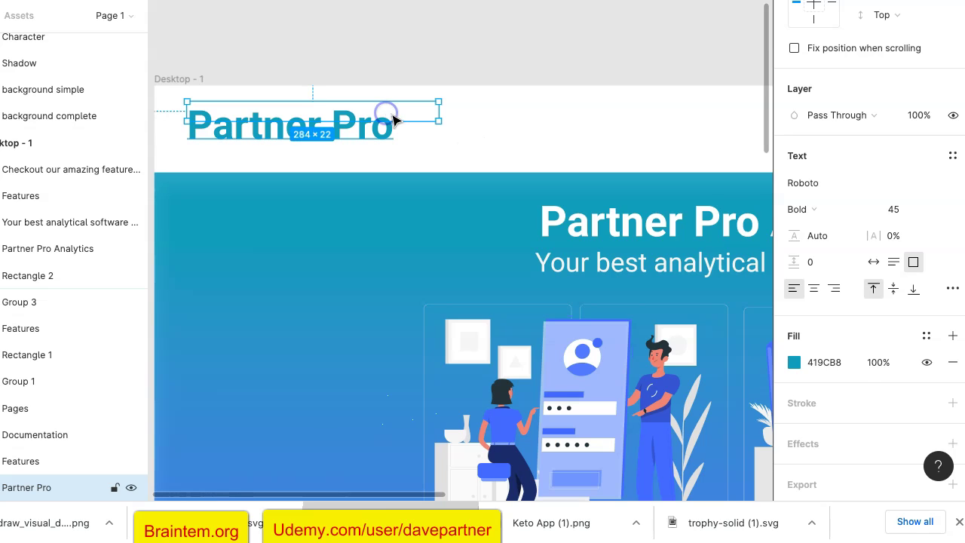
# Add a drop shadow to the header logo text and set its Y offset to 2.
pyautogui.scroll(-1, 851, 360)
pyautogui.click(814, 400)
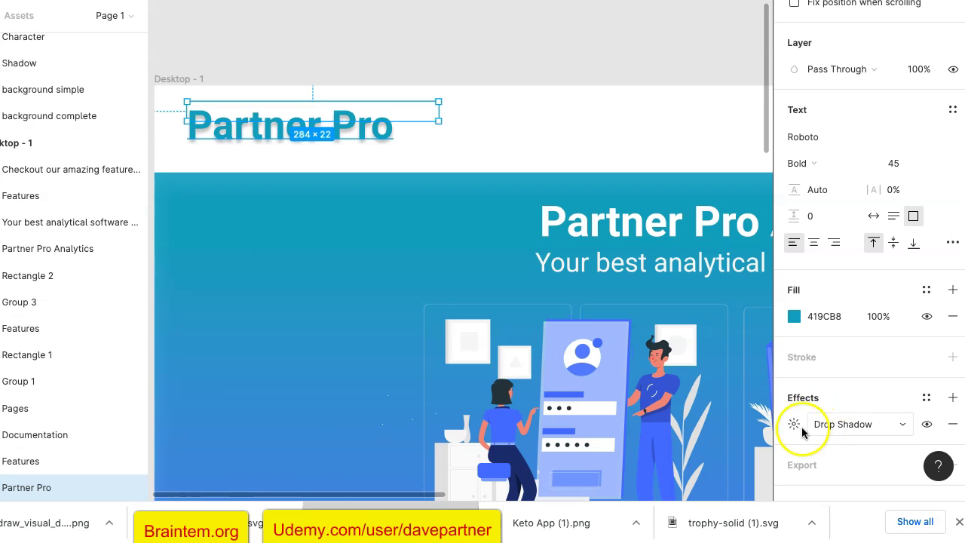
pyautogui.click(794, 424)
pyautogui.click(618, 444)
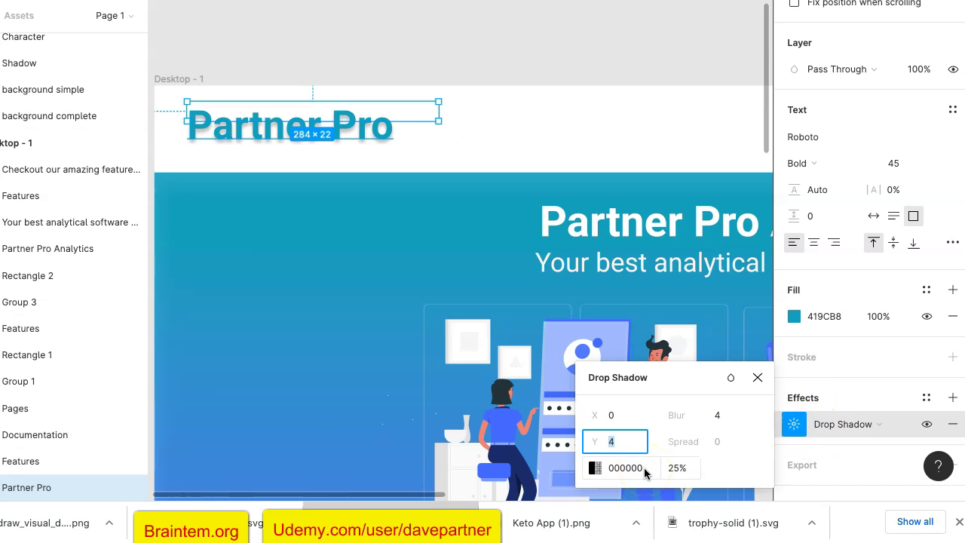
pyautogui.write('2')
pyautogui.press('Return')
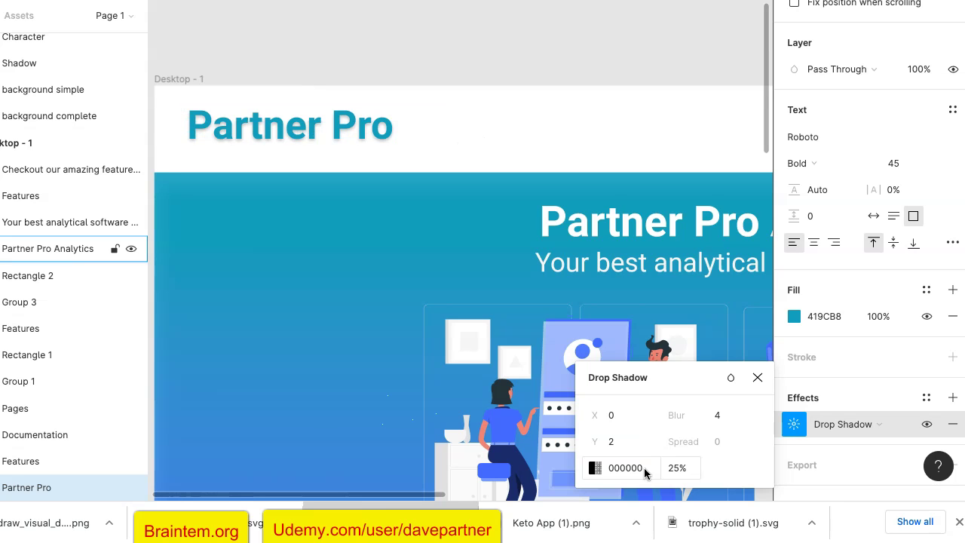
pyautogui.click(519, 141)
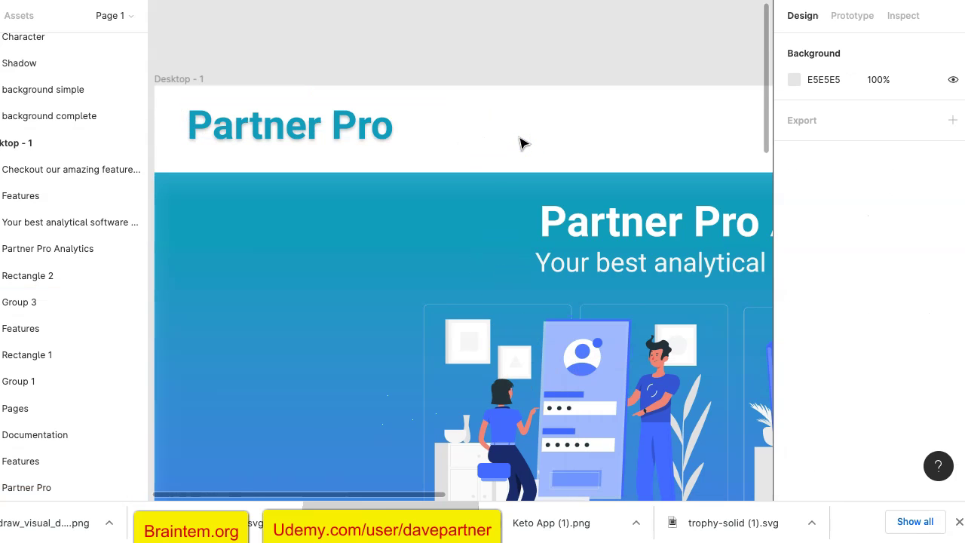
# Extend the Desktop - 1 frame downward to a height of about 2636 px.
pyautogui.scroll(-5, 519, 142)
pyautogui.scroll(-5, 520, 142)
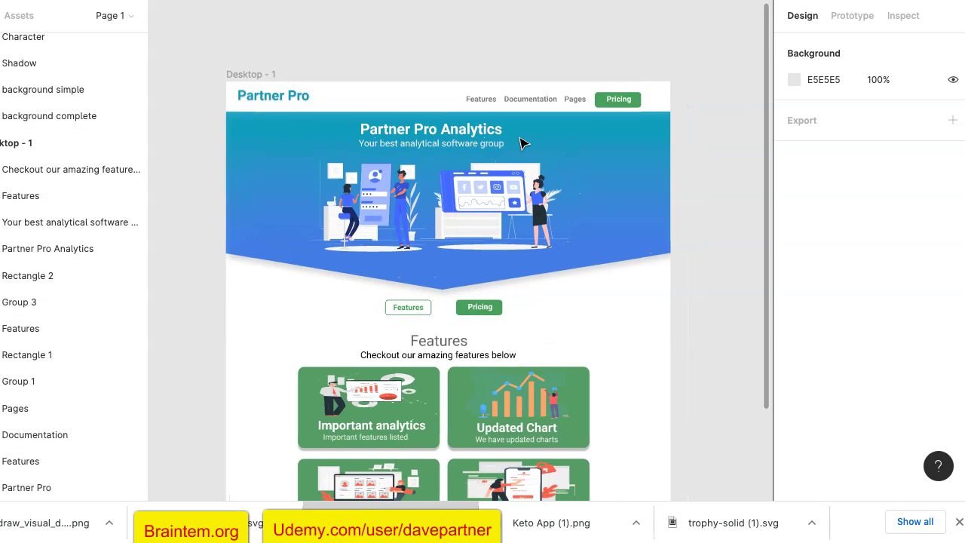
pyautogui.click(679, 204)
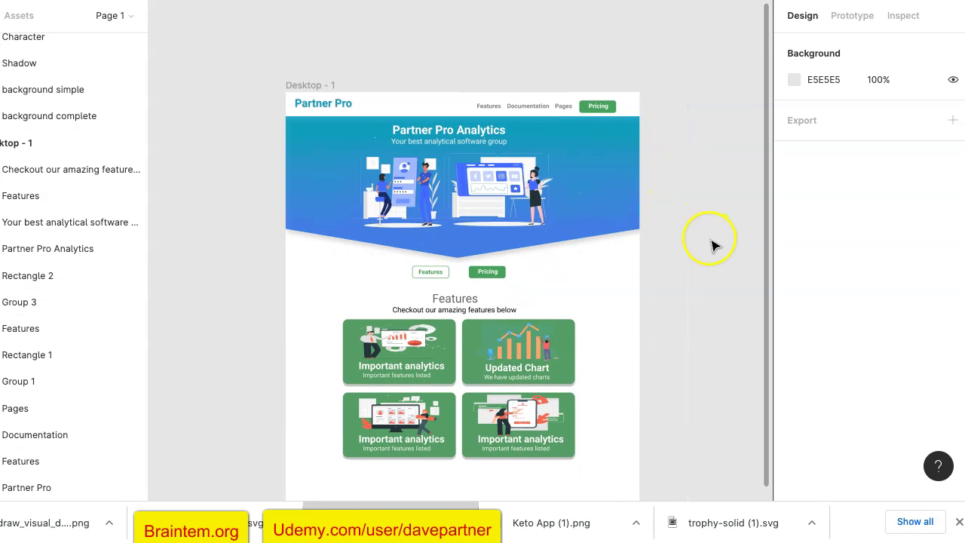
pyautogui.scroll(-3, 614, 302)
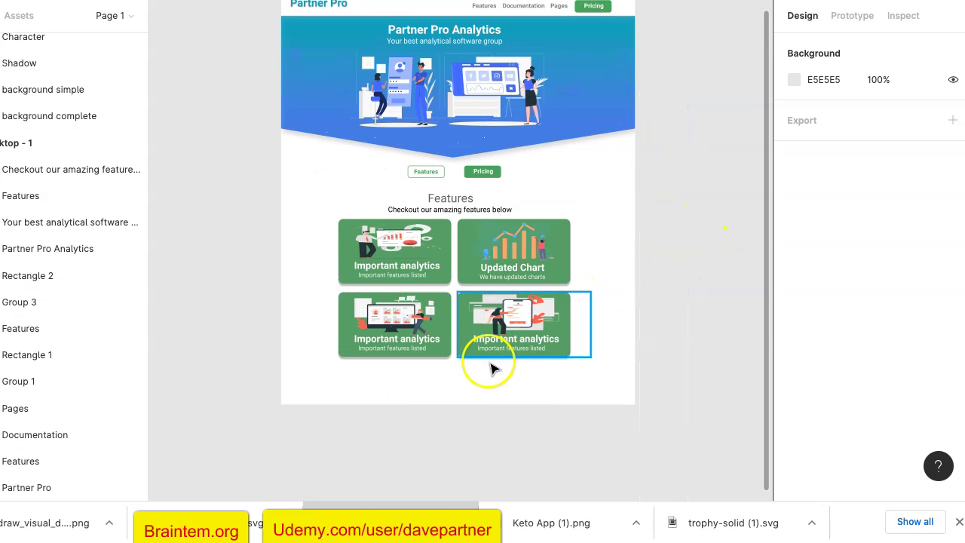
pyautogui.scroll(3, 528, 442)
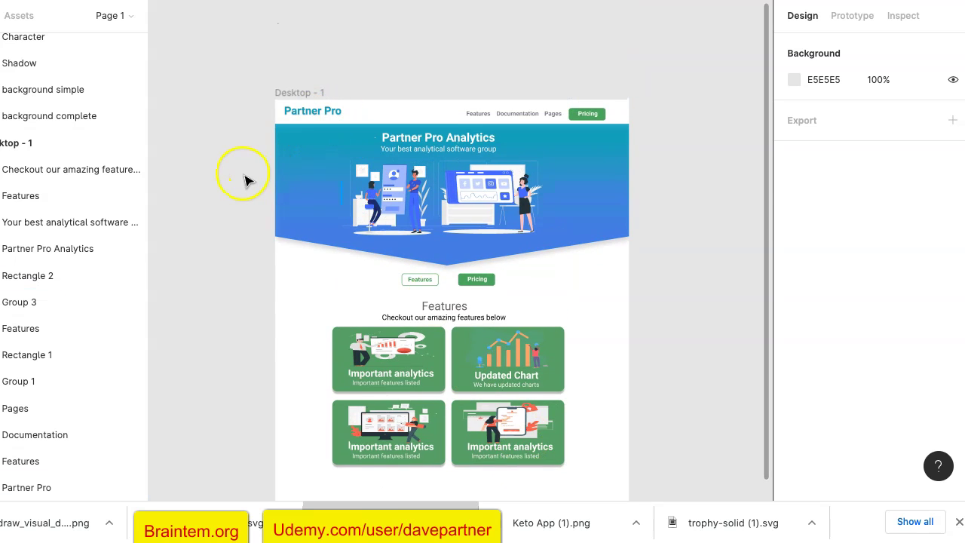
pyautogui.click(299, 94)
pyautogui.scroll(-5, 251, 155)
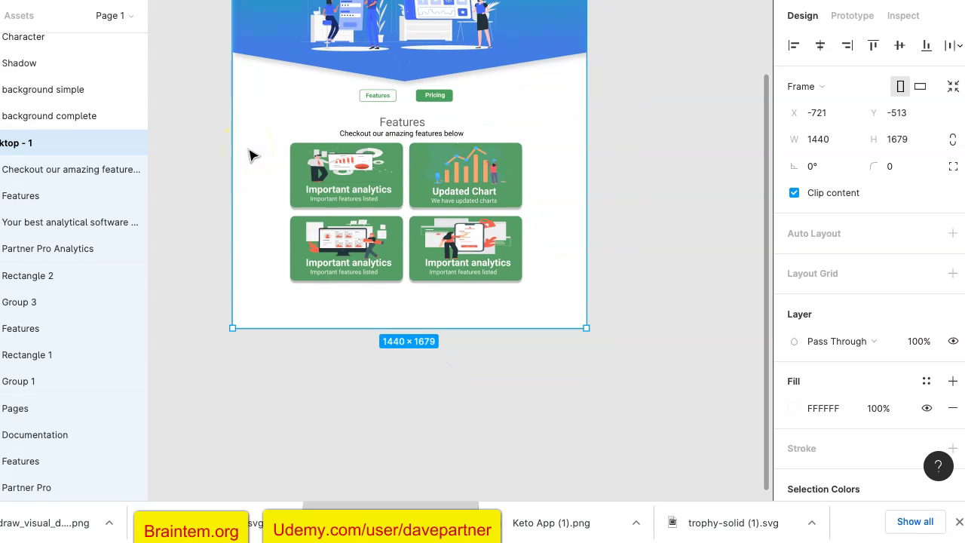
pyautogui.moveTo(405, 328); pyautogui.dragTo(419, 183)
pyautogui.scroll(10, 474, 160)
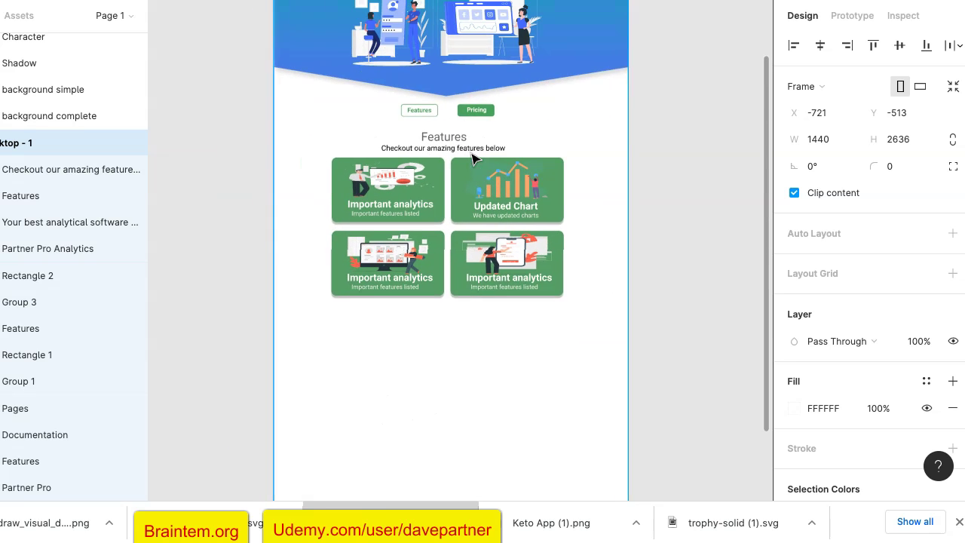
# Draw a full-width rectangle of about 1440 × 759 px over the features section, from below the hero buttons to below the cards.
pyautogui.scroll(2, 475, 160)
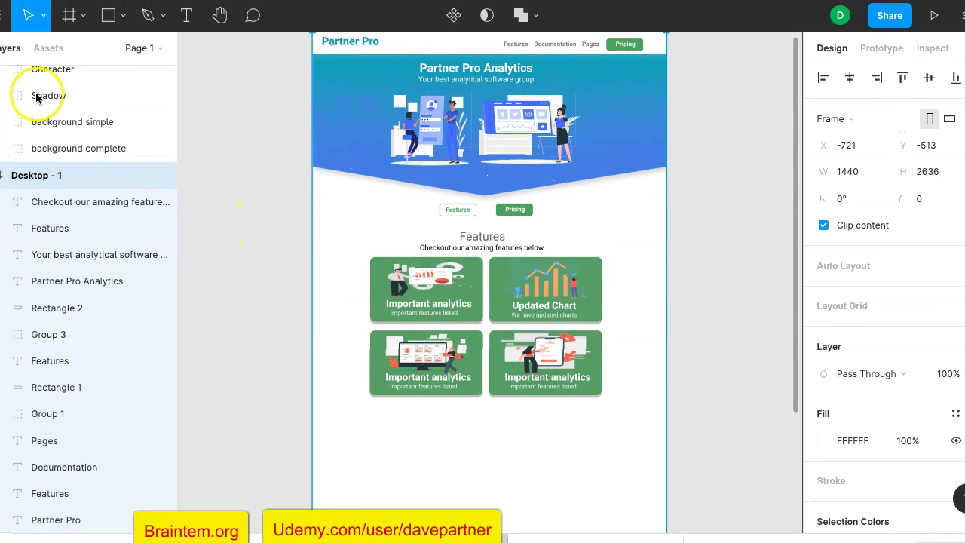
pyautogui.click(125, 18)
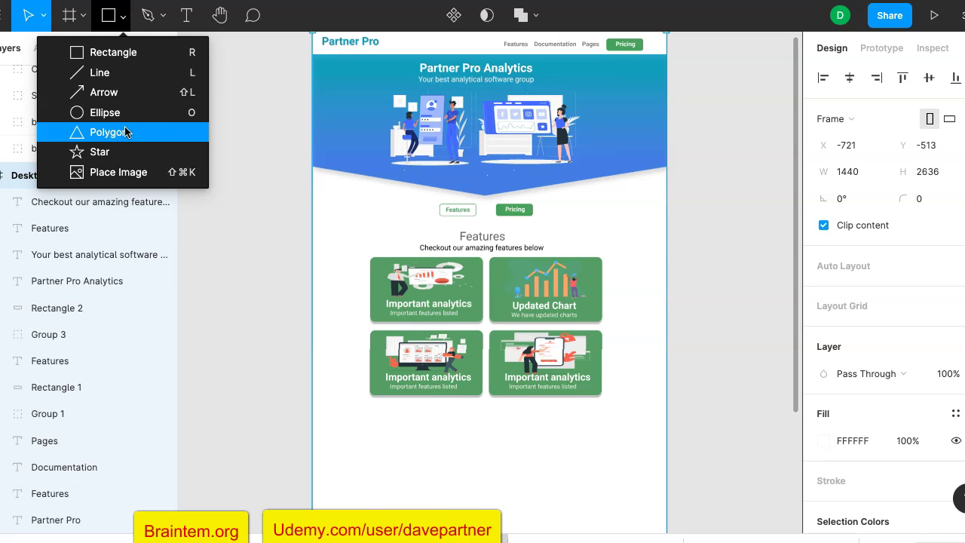
pyautogui.click(112, 54)
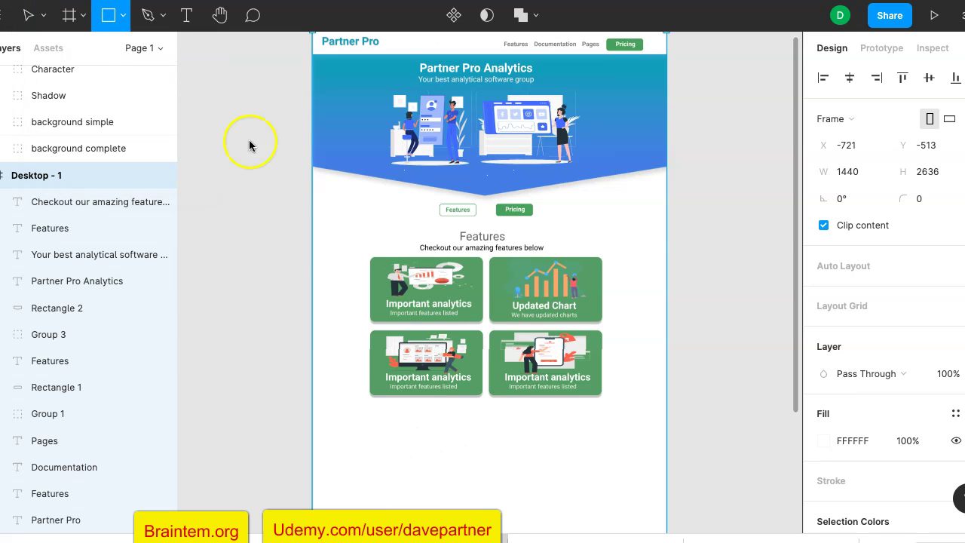
pyautogui.moveTo(313, 221)
pyautogui.mouseDown()
pyautogui.moveTo(599, 324)
pyautogui.moveTo(714, 400)
pyautogui.moveTo(668, 430)
pyautogui.moveTo(653, 426)
pyautogui.moveTo(654, 411)
pyautogui.moveTo(665, 409)
pyautogui.mouseUp()
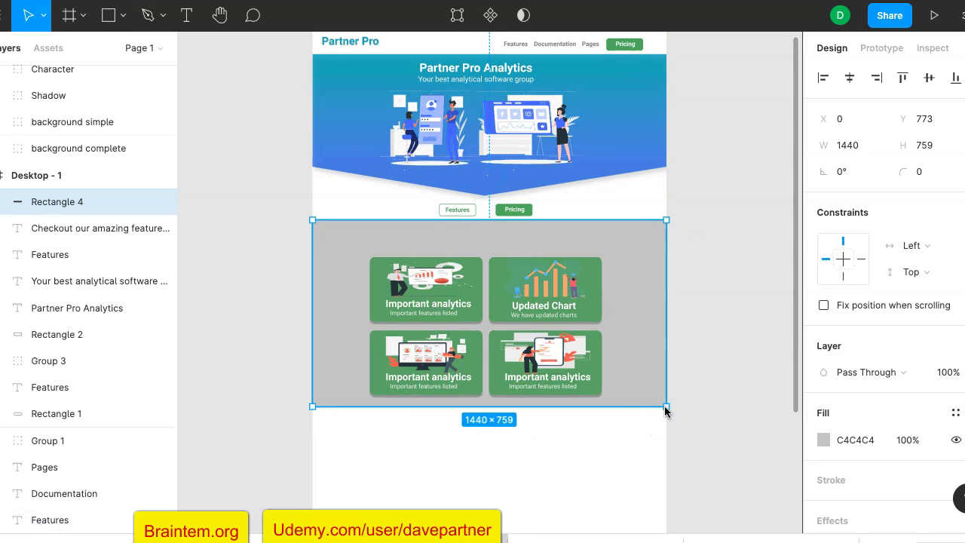
# Fill the features section rectangle with dark green 234A24 at 18% opacity.
pyautogui.scroll(-2, 821, 441)
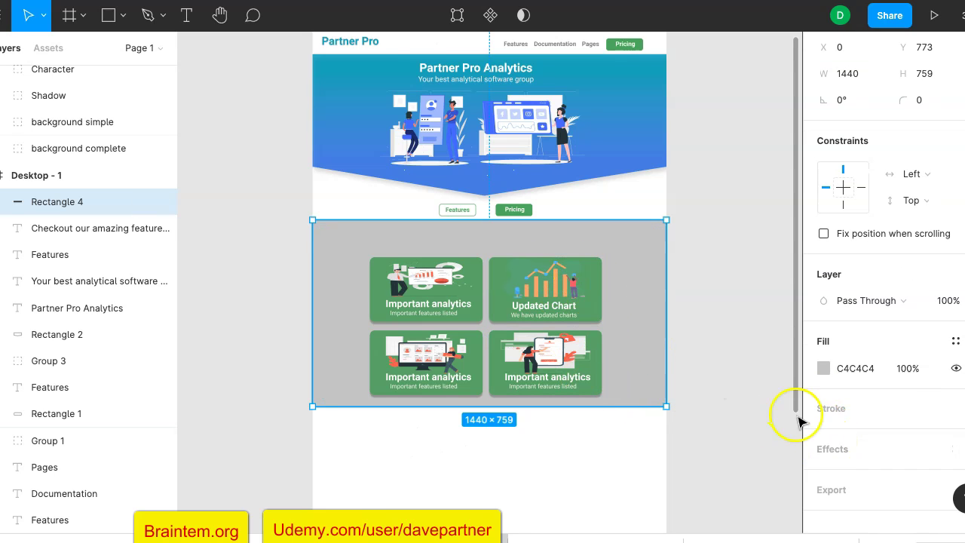
pyautogui.click(825, 369)
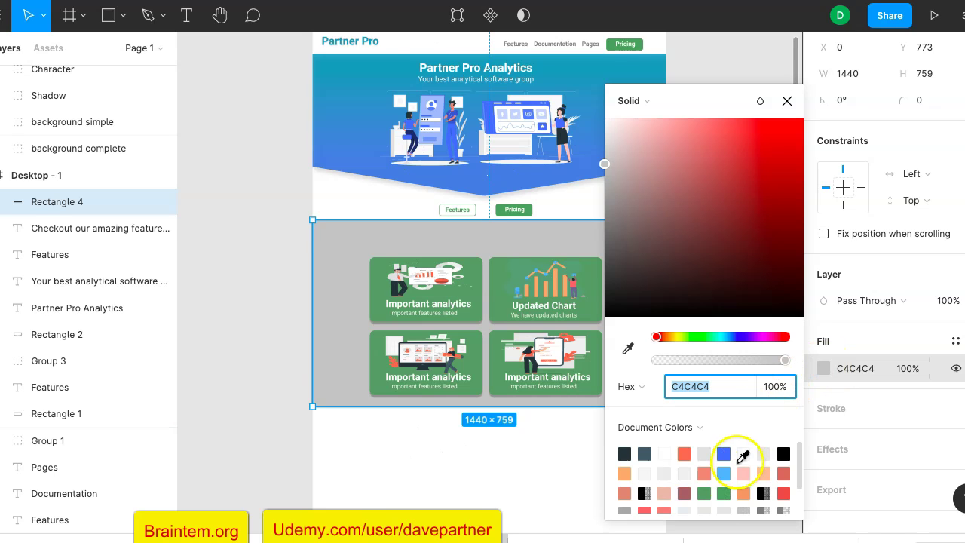
pyautogui.click(726, 493)
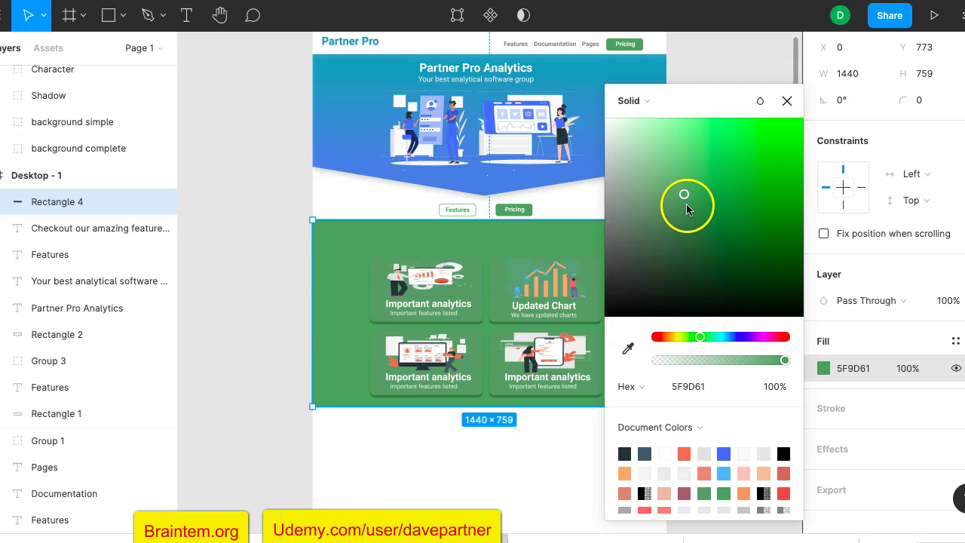
pyautogui.moveTo(685, 198); pyautogui.dragTo(711, 260)
pyautogui.click(784, 362)
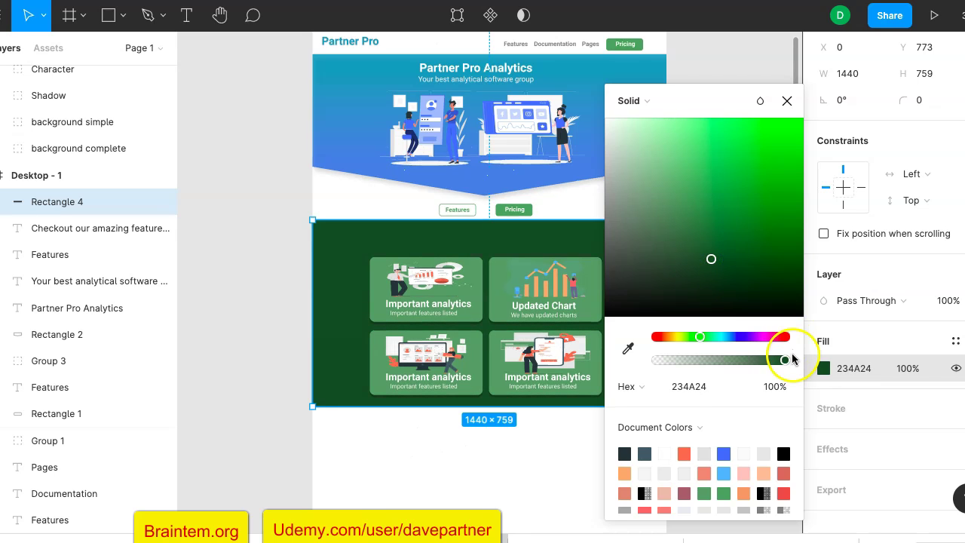
pyautogui.moveTo(786, 365); pyautogui.dragTo(680, 370)
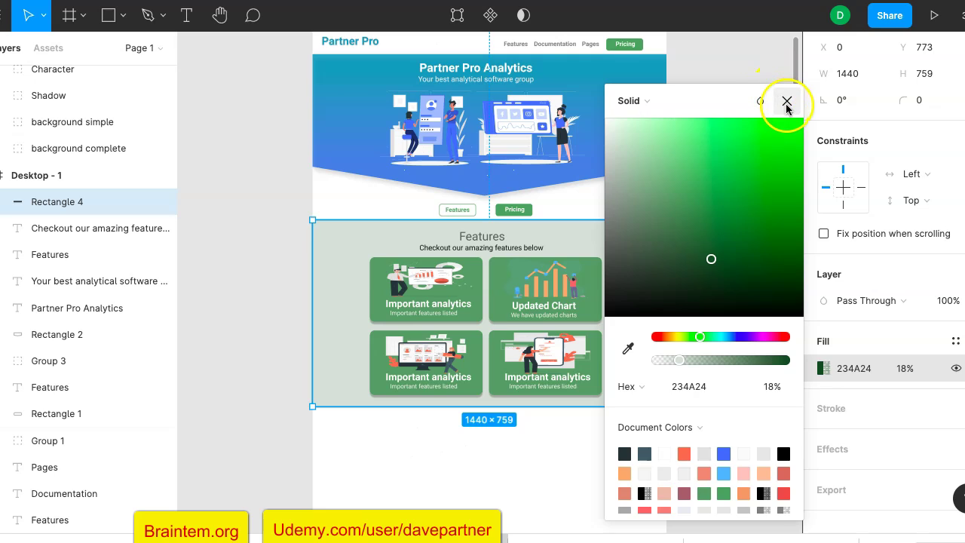
pyautogui.click(787, 100)
pyautogui.click(758, 205)
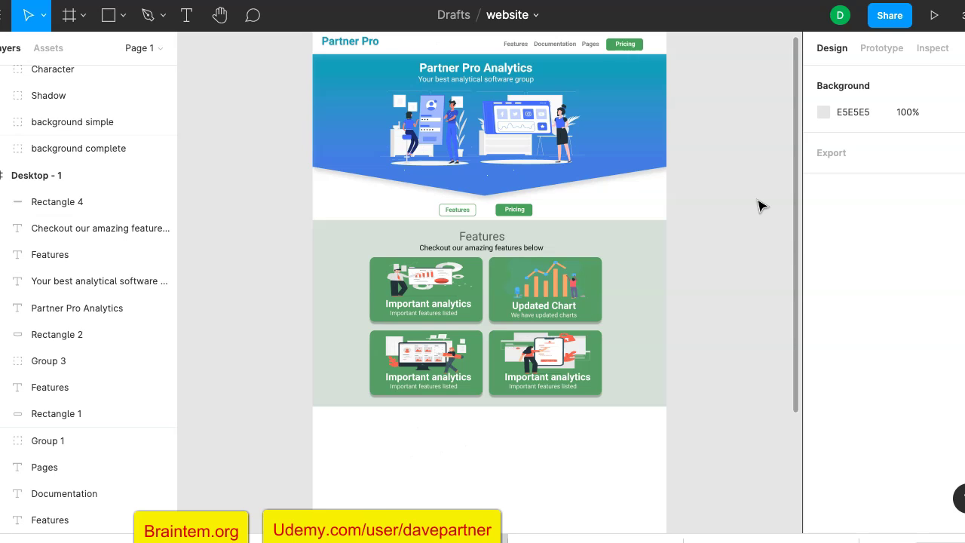
# Extend the features section background rectangle downward to a height of about 813 px.
pyautogui.click(648, 330)
pyautogui.click(644, 327)
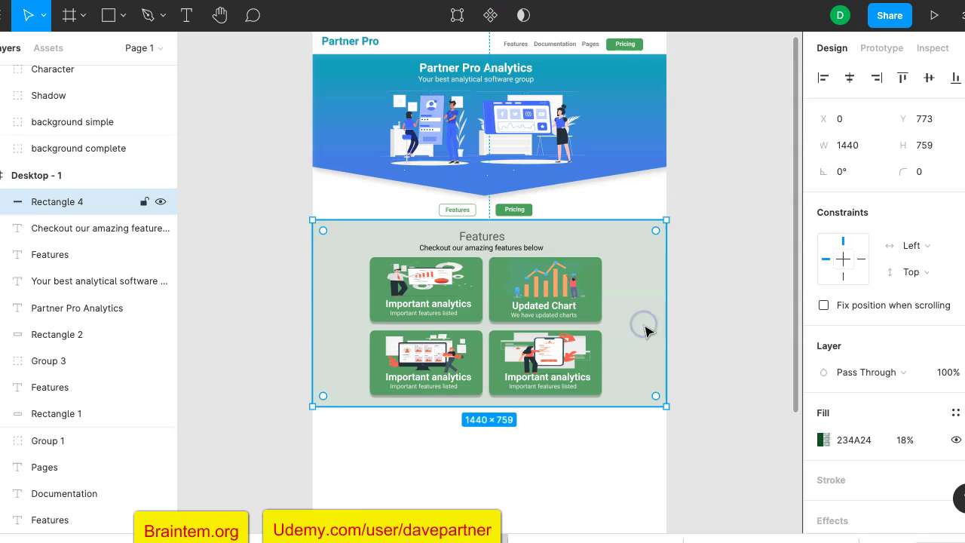
pyautogui.moveTo(491, 407); pyautogui.dragTo(491, 420)
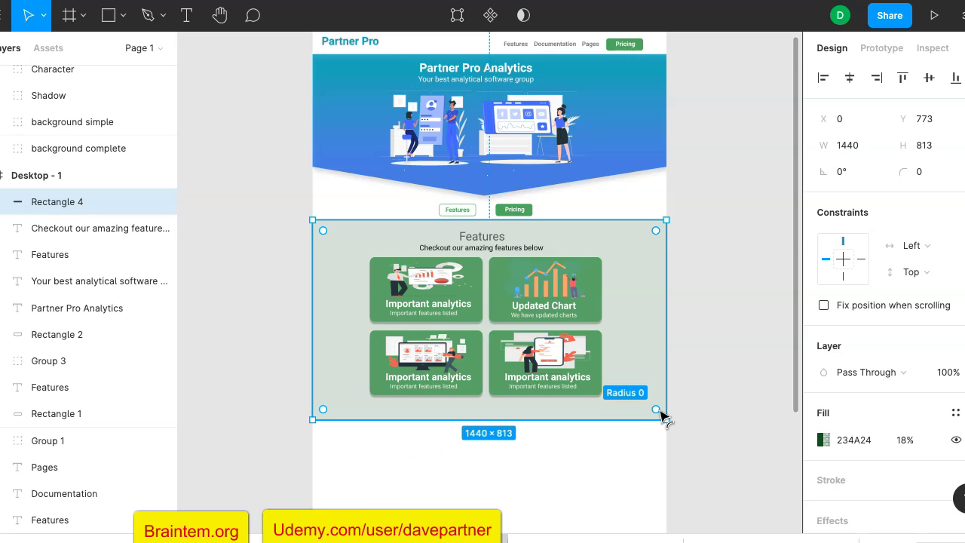
pyautogui.click(249, 400)
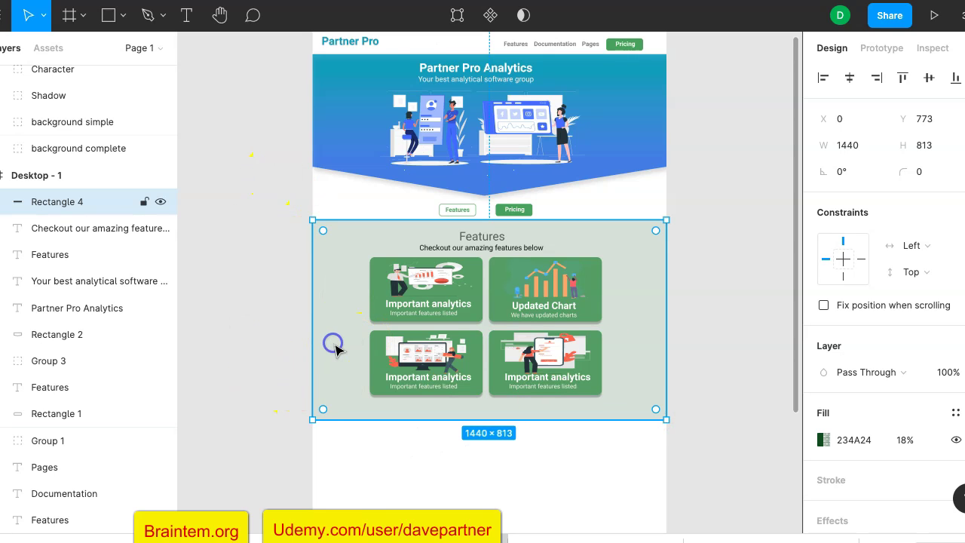
pyautogui.click(153, 19)
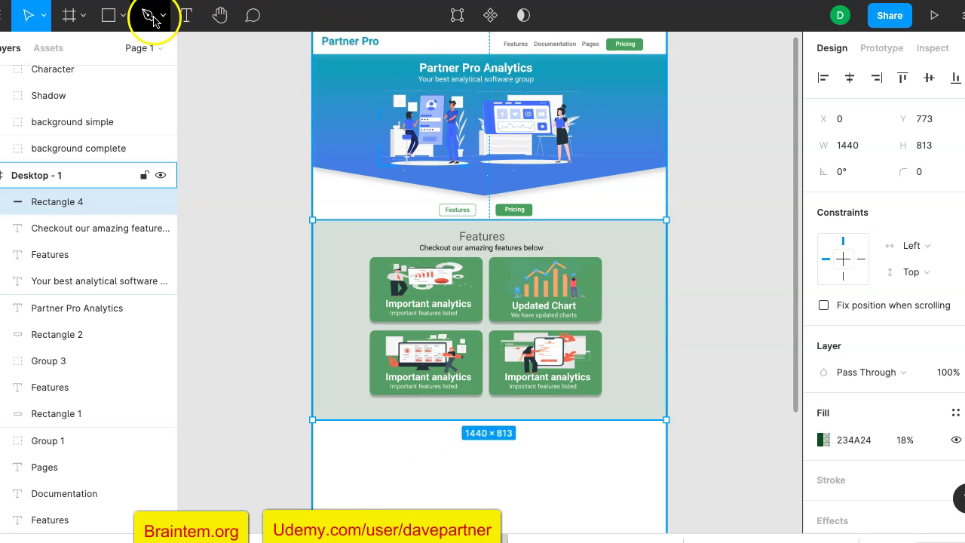
pyautogui.click(458, 17)
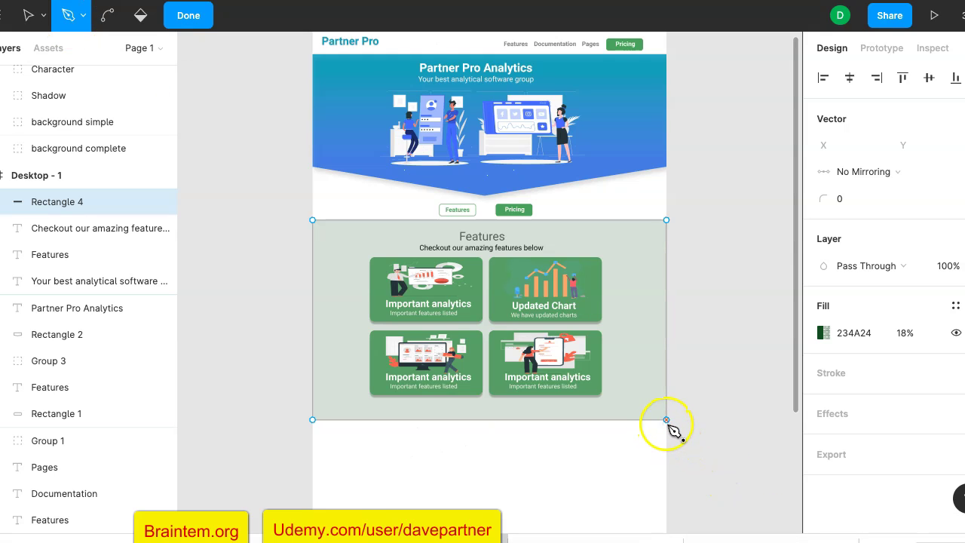
pyautogui.click(665, 420)
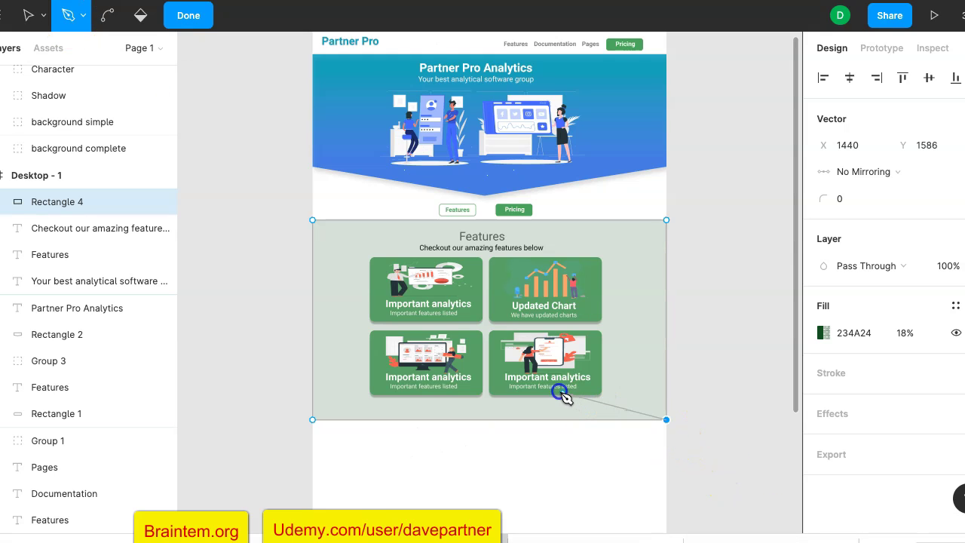
pyautogui.click(595, 413)
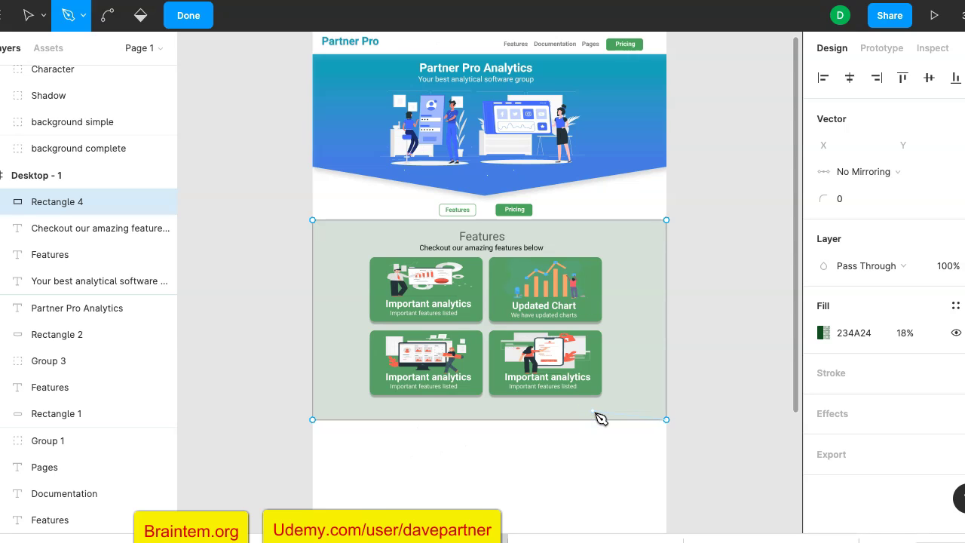
pyautogui.click(618, 415)
pyautogui.click(589, 428)
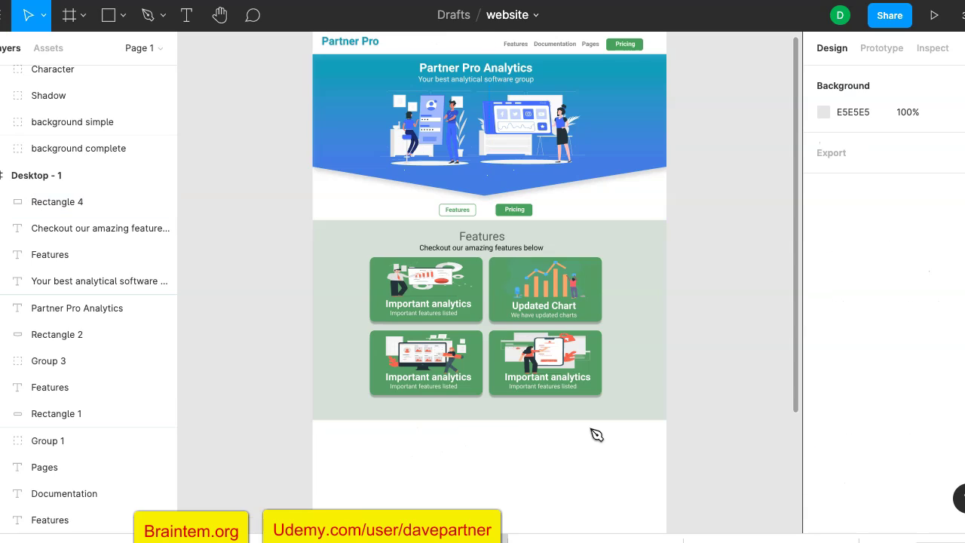
# Reshape the features background rectangle into a diagonal-edged shape by moving its lower-right corner point to about X 670.5, Y 1205.
pyautogui.click(620, 383)
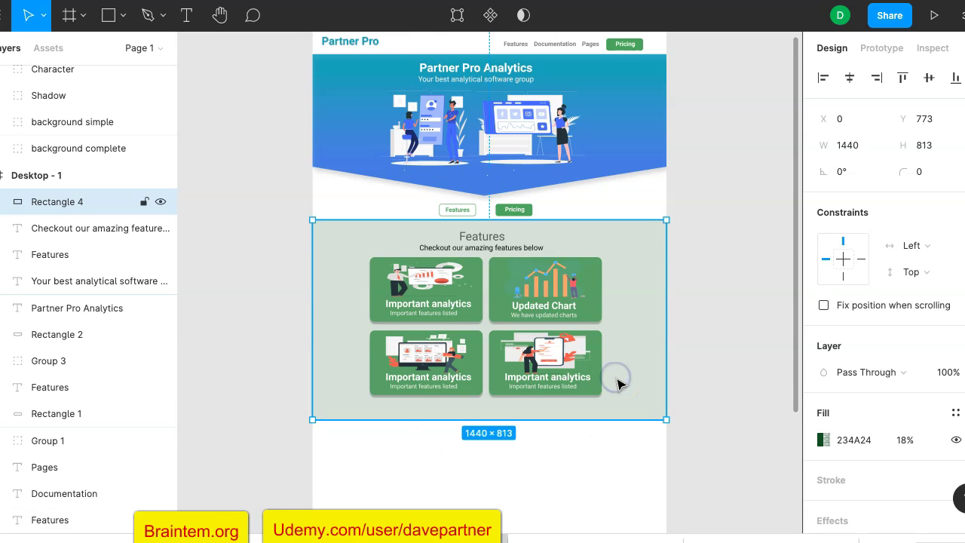
pyautogui.click(458, 15)
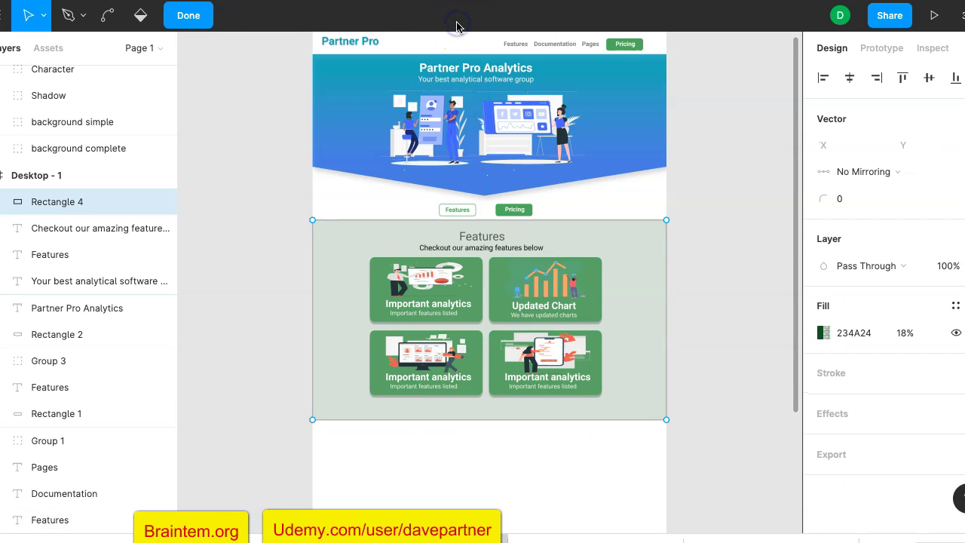
pyautogui.moveTo(667, 421); pyautogui.dragTo(480, 331)
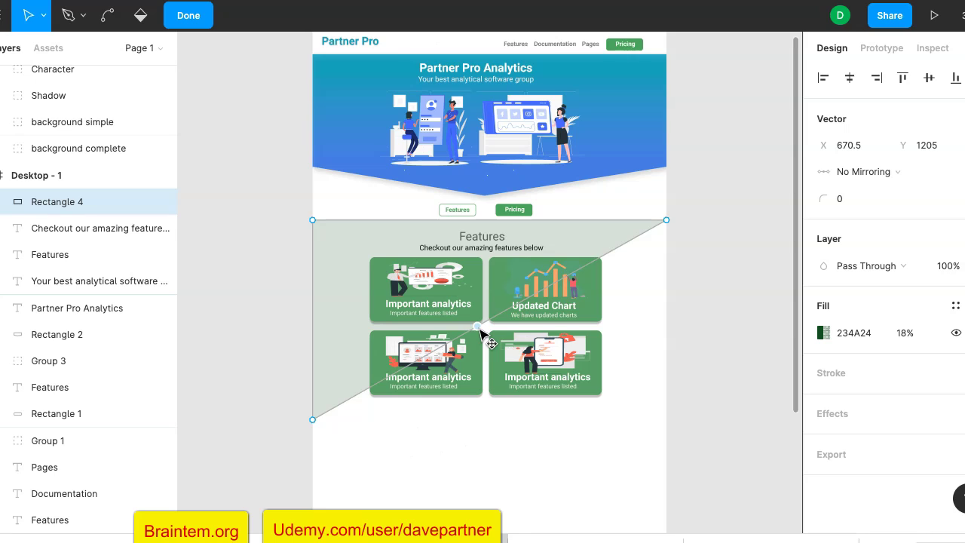
pyautogui.moveTo(481, 332); pyautogui.dragTo(480, 332)
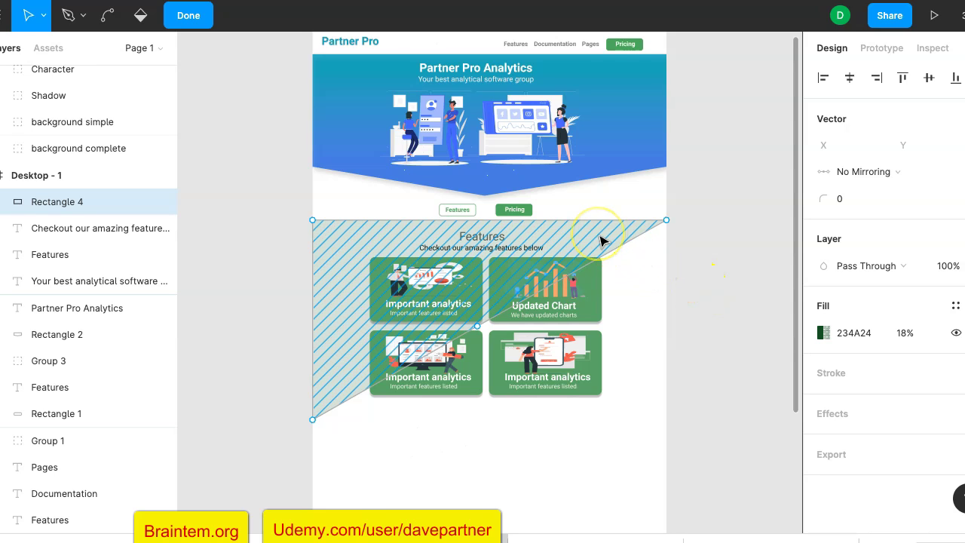
pyautogui.moveTo(569, 290); pyautogui.dragTo(588, 314)
pyautogui.click(589, 314)
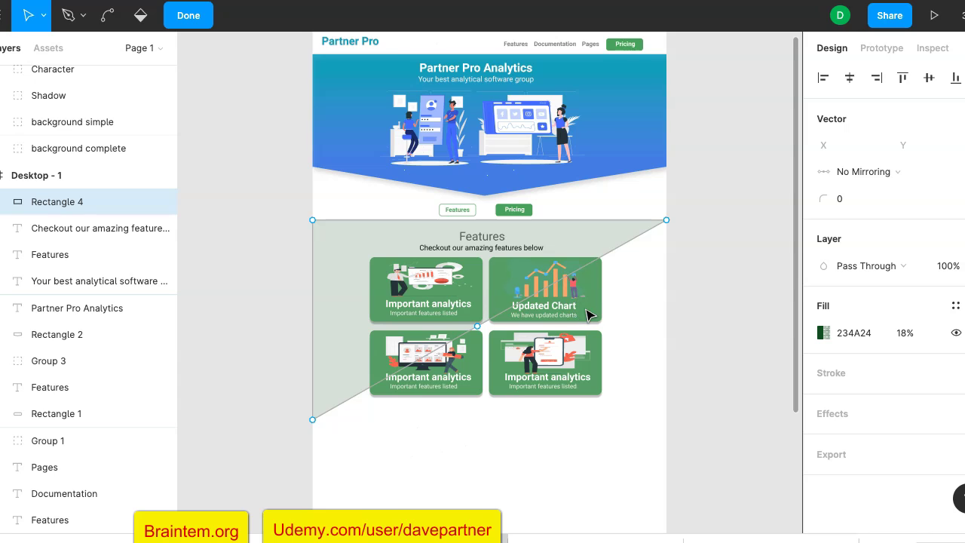
pyautogui.click(599, 352)
pyautogui.press('Escape')
pyautogui.click(741, 312)
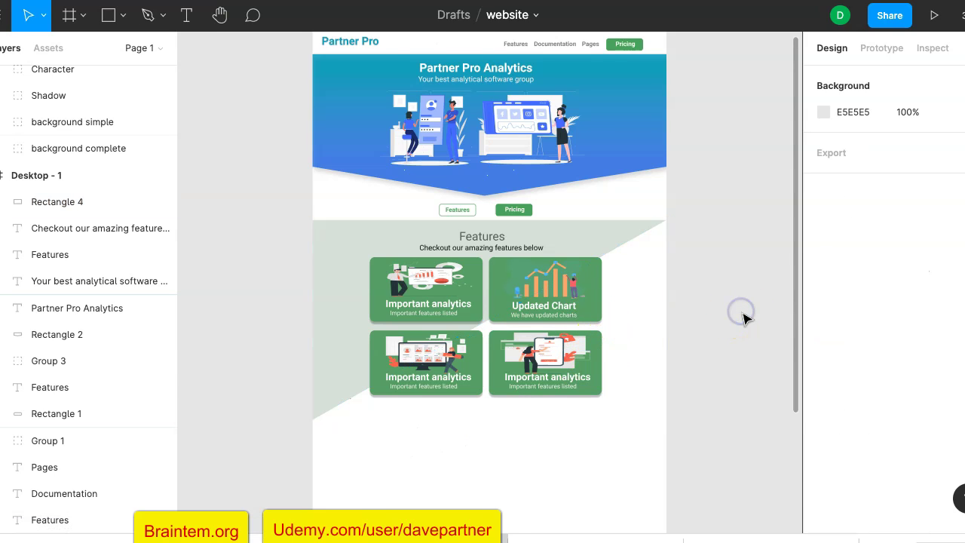
# Try to reorder the features background shape by moving its layer out of Desktop - 1 and up into Group 6.
pyautogui.click(586, 291)
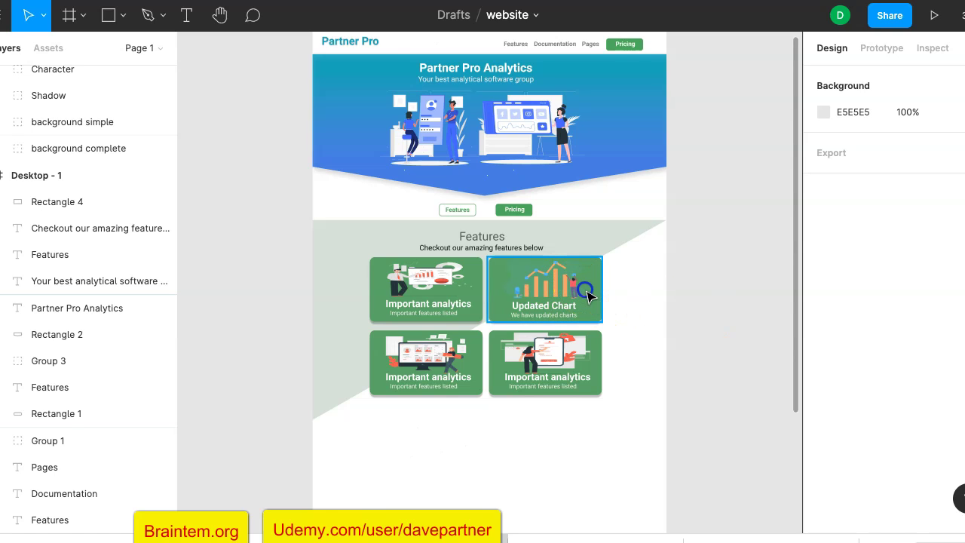
pyautogui.click(617, 234)
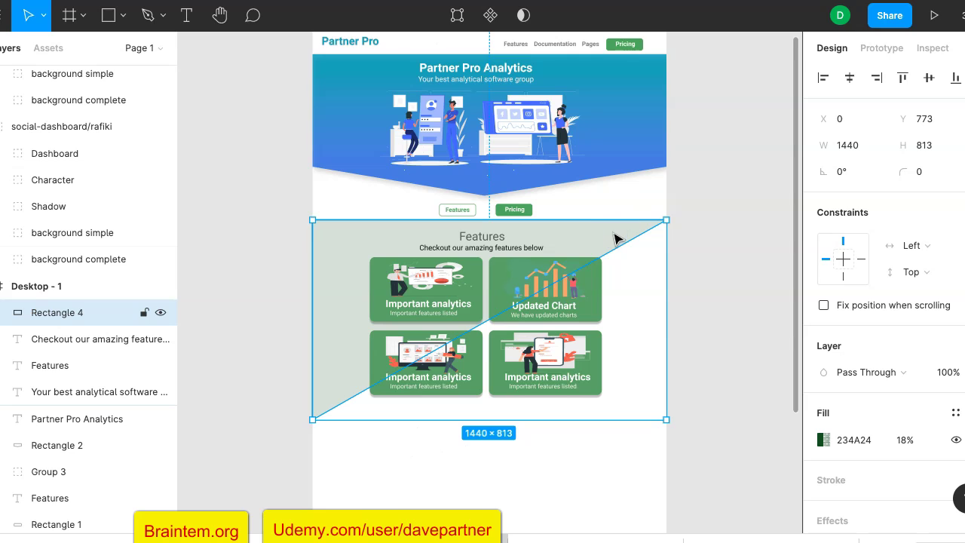
pyautogui.scroll(3, 114, 320)
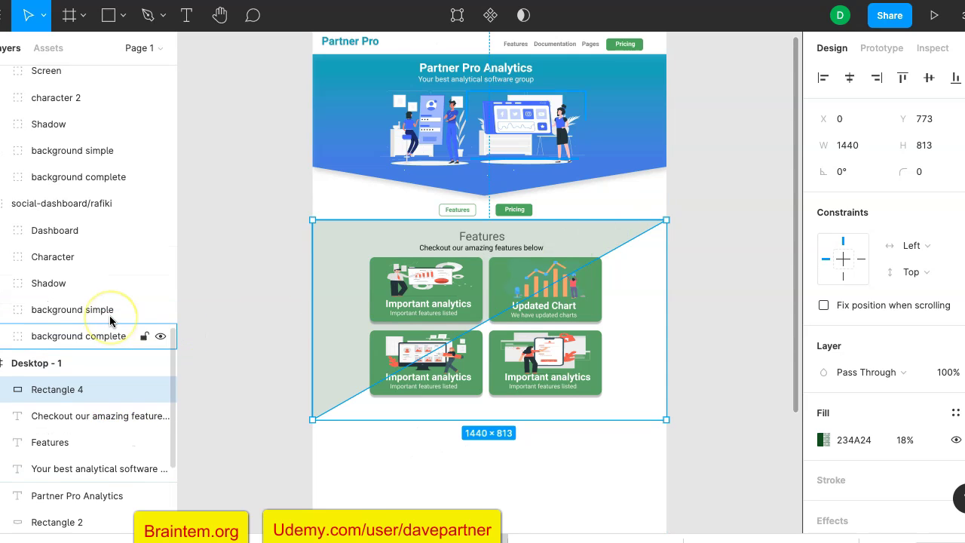
pyautogui.scroll(1, 109, 321)
pyautogui.click(86, 463)
pyautogui.moveTo(86, 465); pyautogui.dragTo(80, 88)
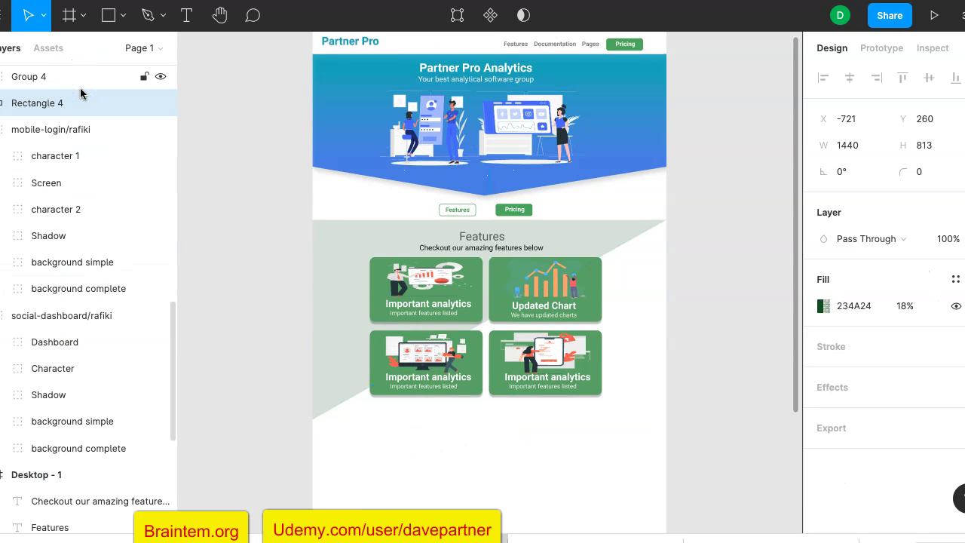
pyautogui.scroll(3, 79, 88)
pyautogui.moveTo(73, 230); pyautogui.dragTo(78, 104)
pyautogui.scroll(5, 79, 106)
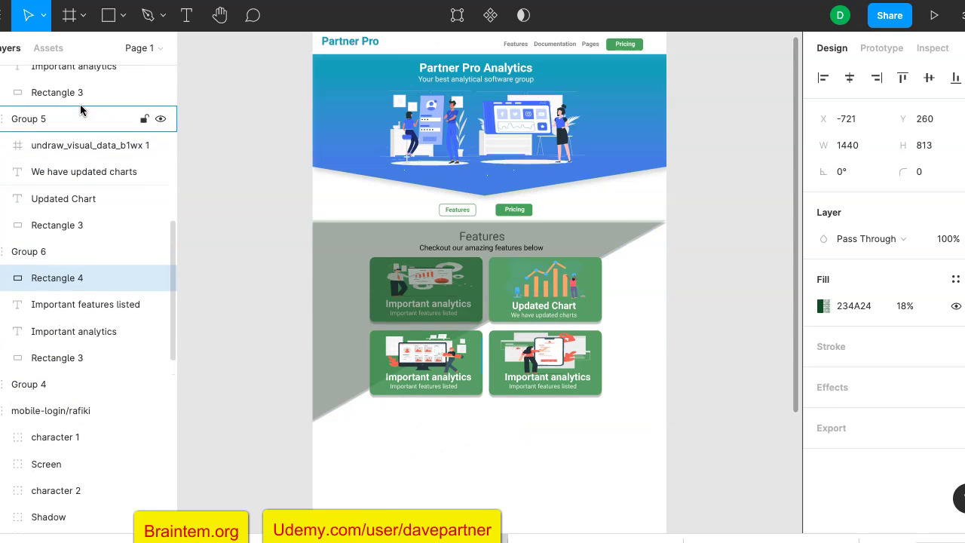
pyautogui.scroll(4, 98, 295)
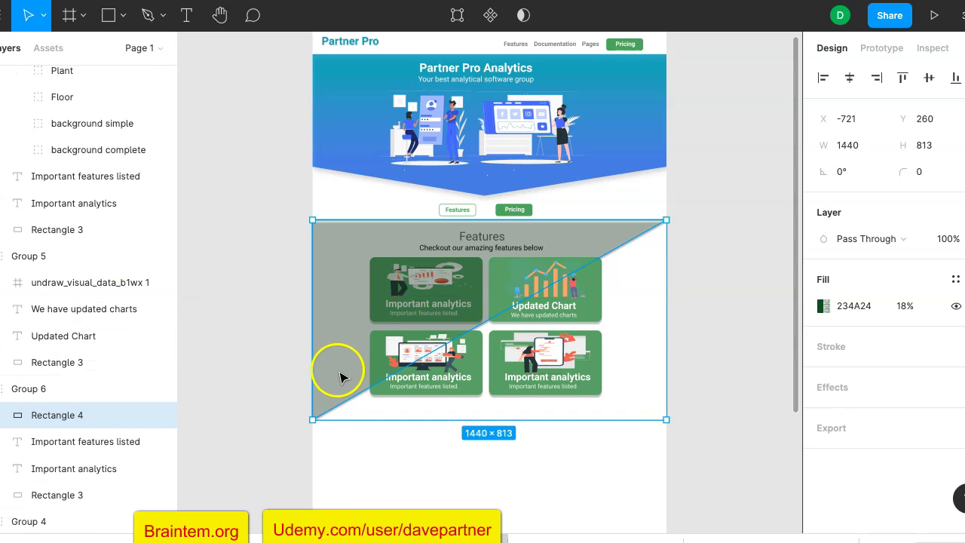
pyautogui.click(358, 413)
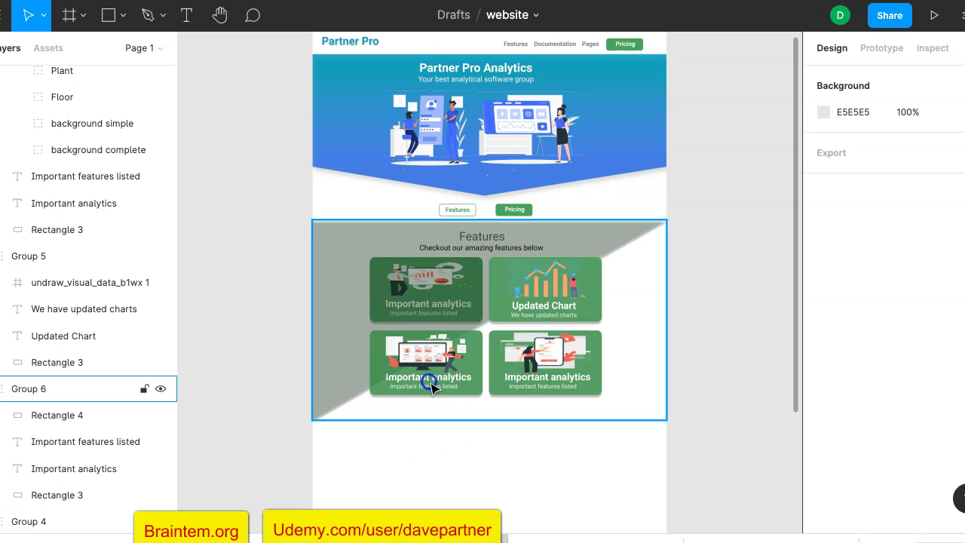
pyautogui.click(434, 388)
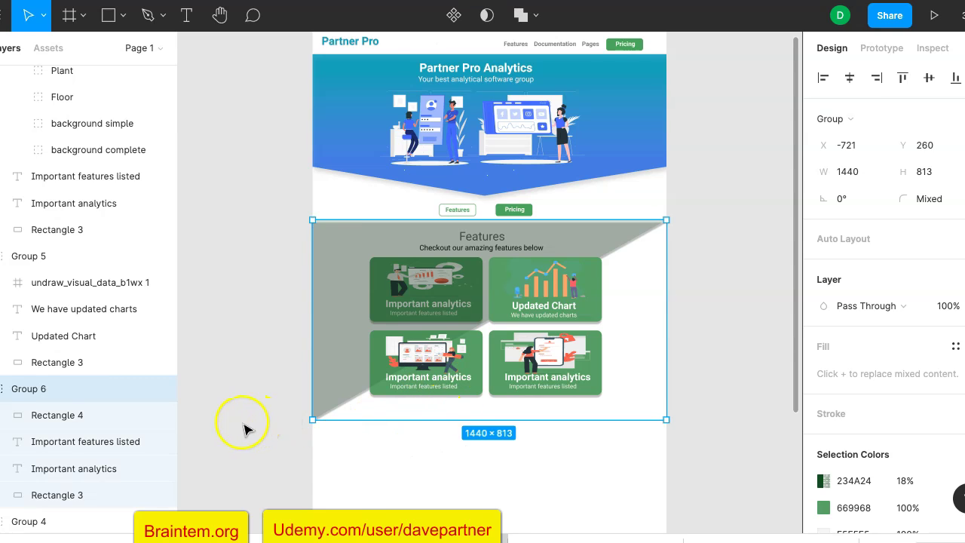
# Undo the layer moves of the features background shape.
pyautogui.scroll(-3, 242, 421)
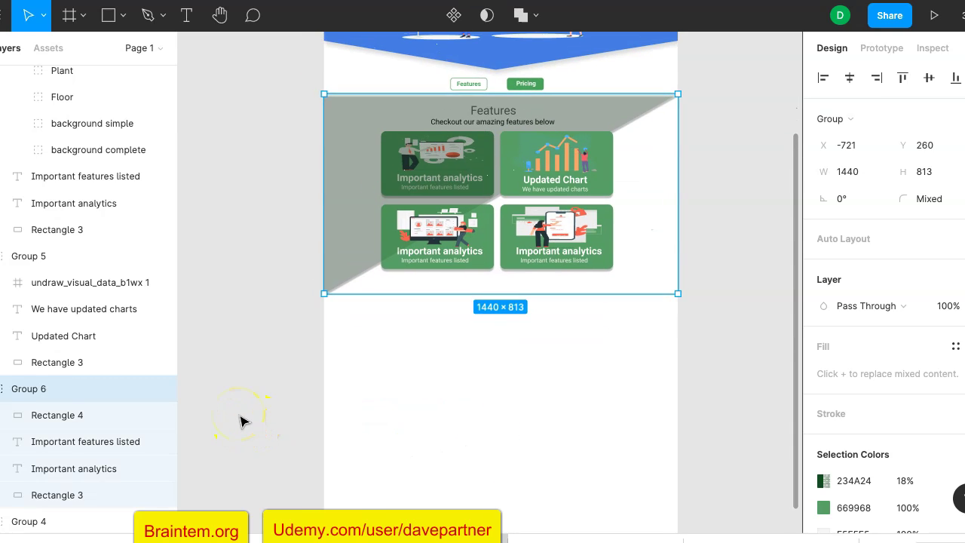
pyautogui.hotkey('ctrl', 'z')
pyautogui.hotkey('ctrl', 'z')
pyautogui.hotkey('ctrl', 'z')
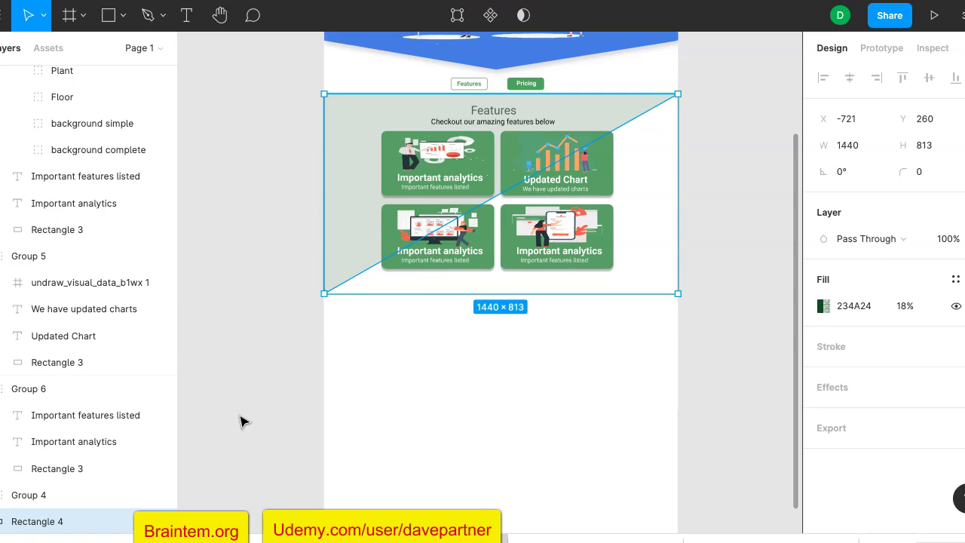
pyautogui.hotkey('ctrl', 'z')
pyautogui.hotkey('ctrl', 'z')
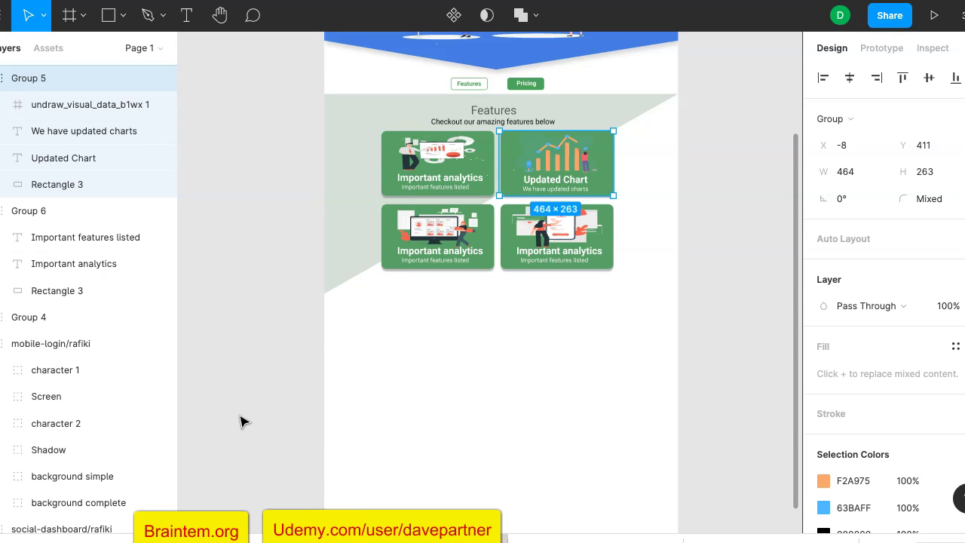
# Send the diagonal features background shape to the back of the Desktop - 1 frame.
pyautogui.click(245, 367)
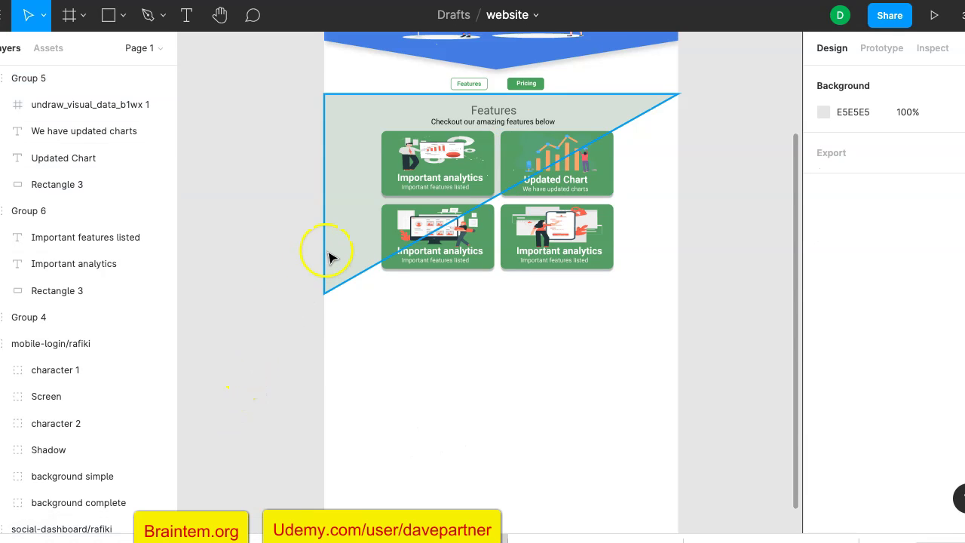
pyautogui.click(349, 242)
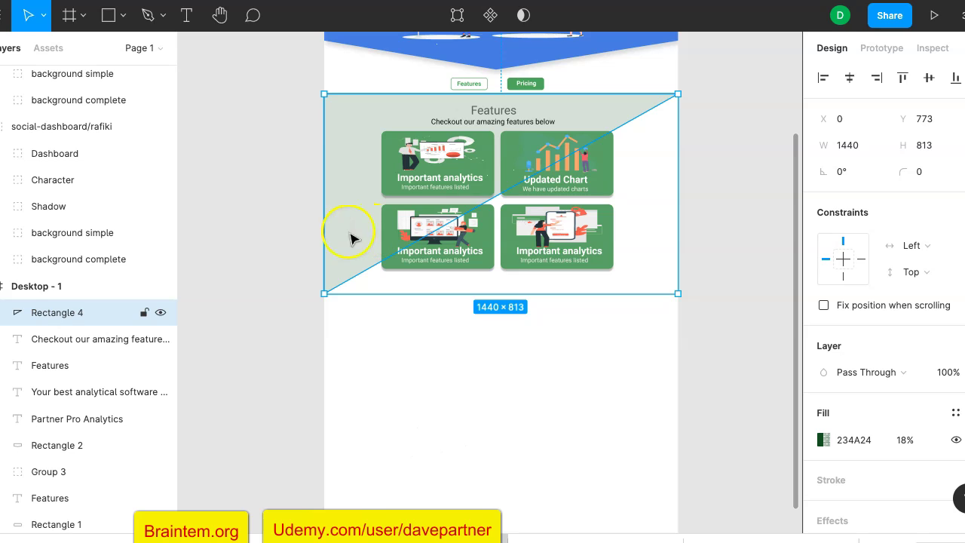
pyautogui.rightClick(350, 245)
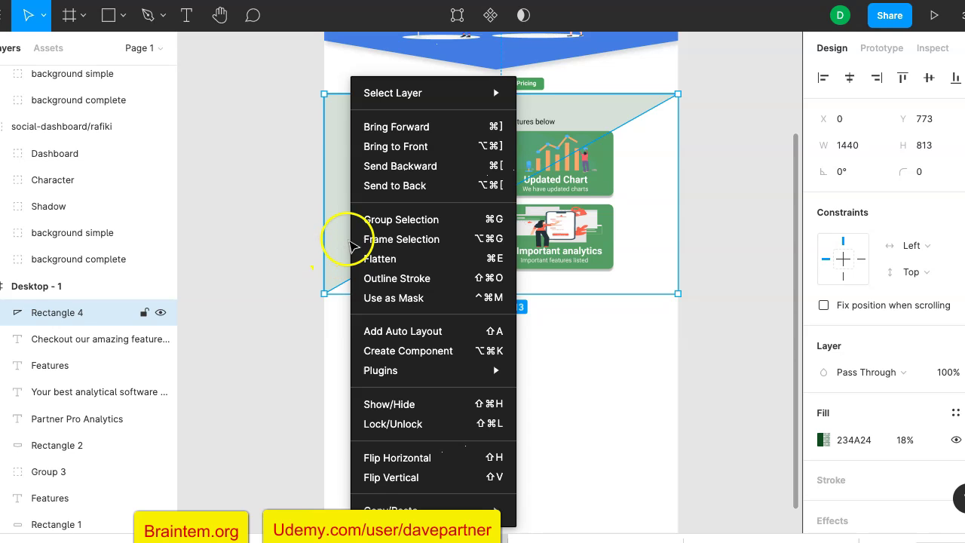
pyautogui.click(393, 186)
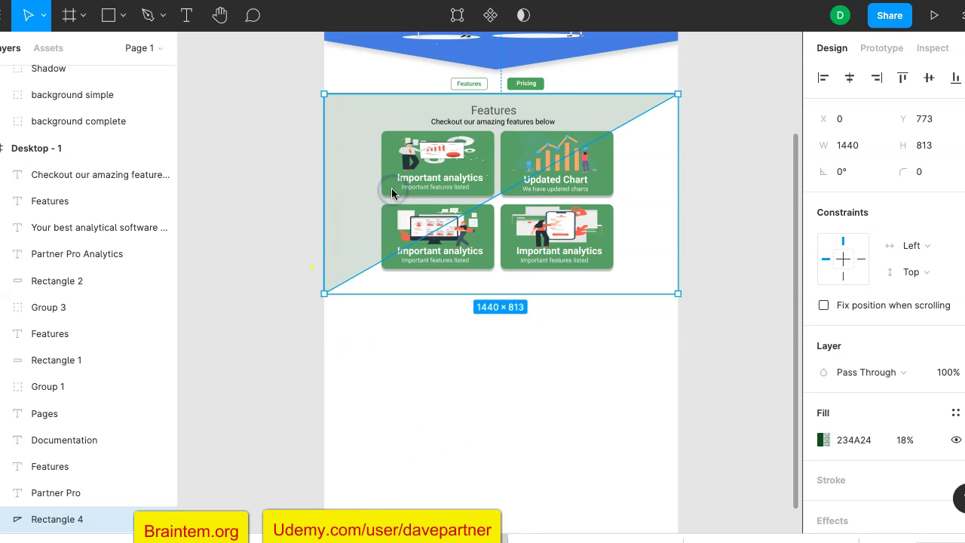